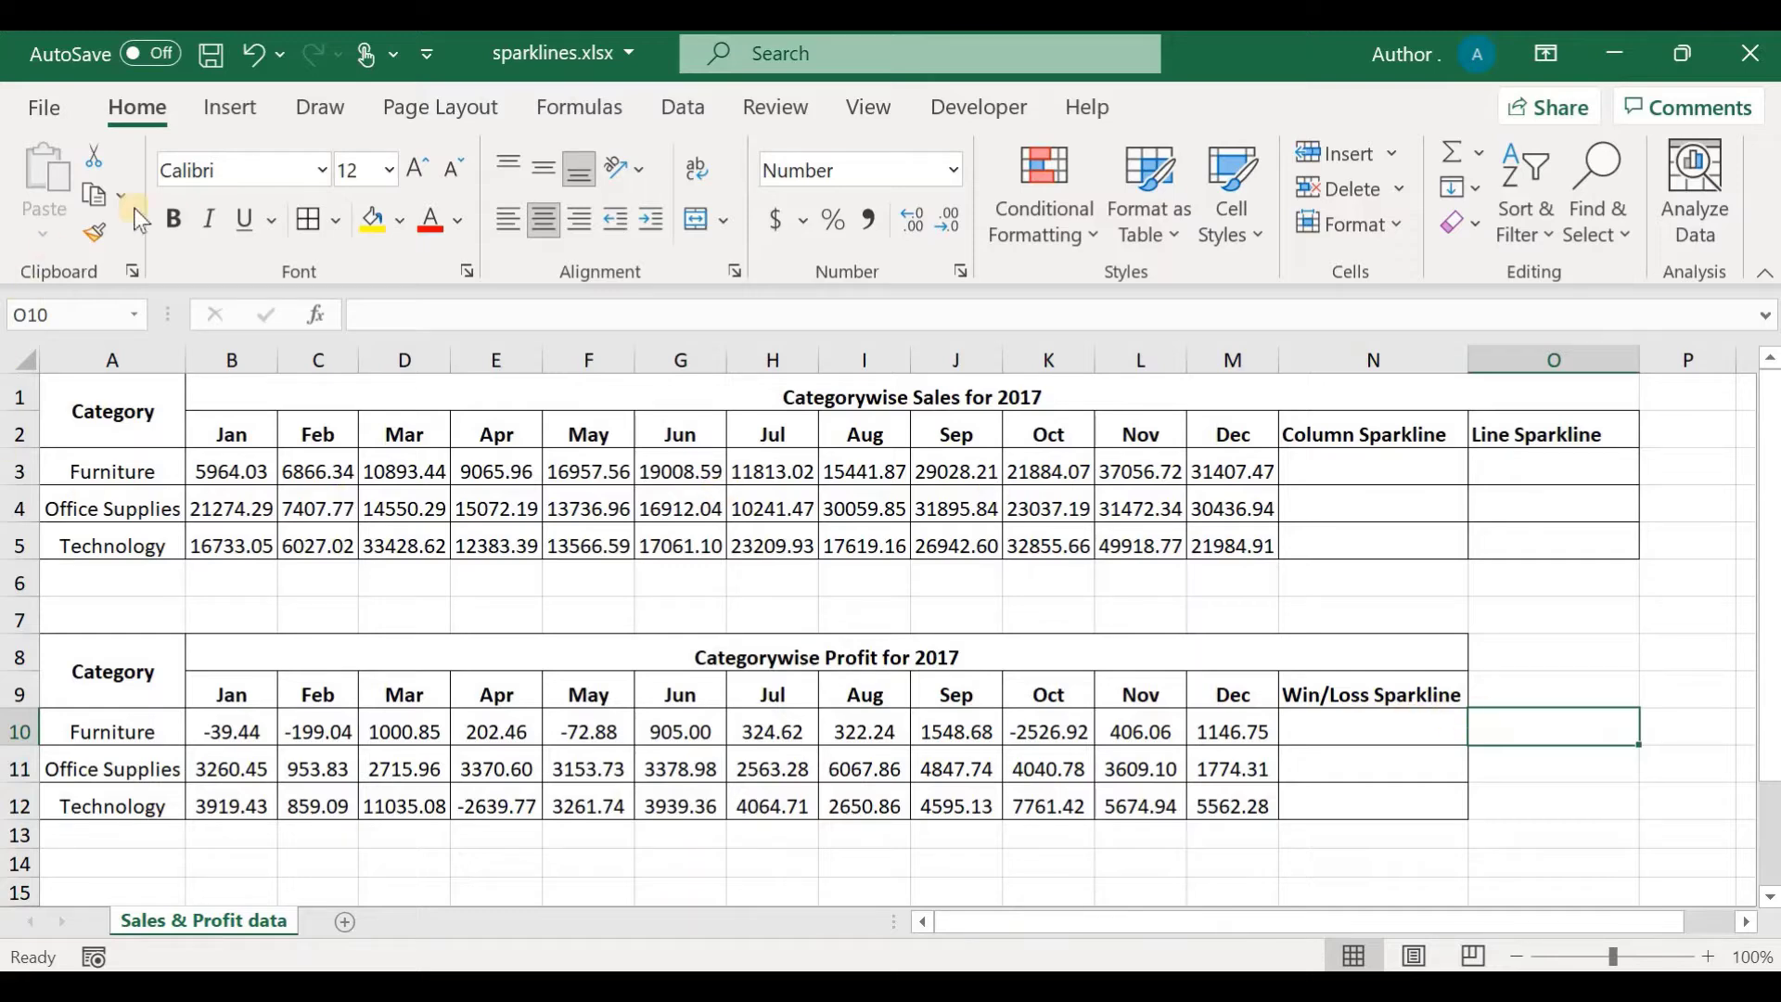
Create a Column sparkline with data range B3:M3 and location $N$3 for Furniture's monthly sales.
left_click(230, 113)
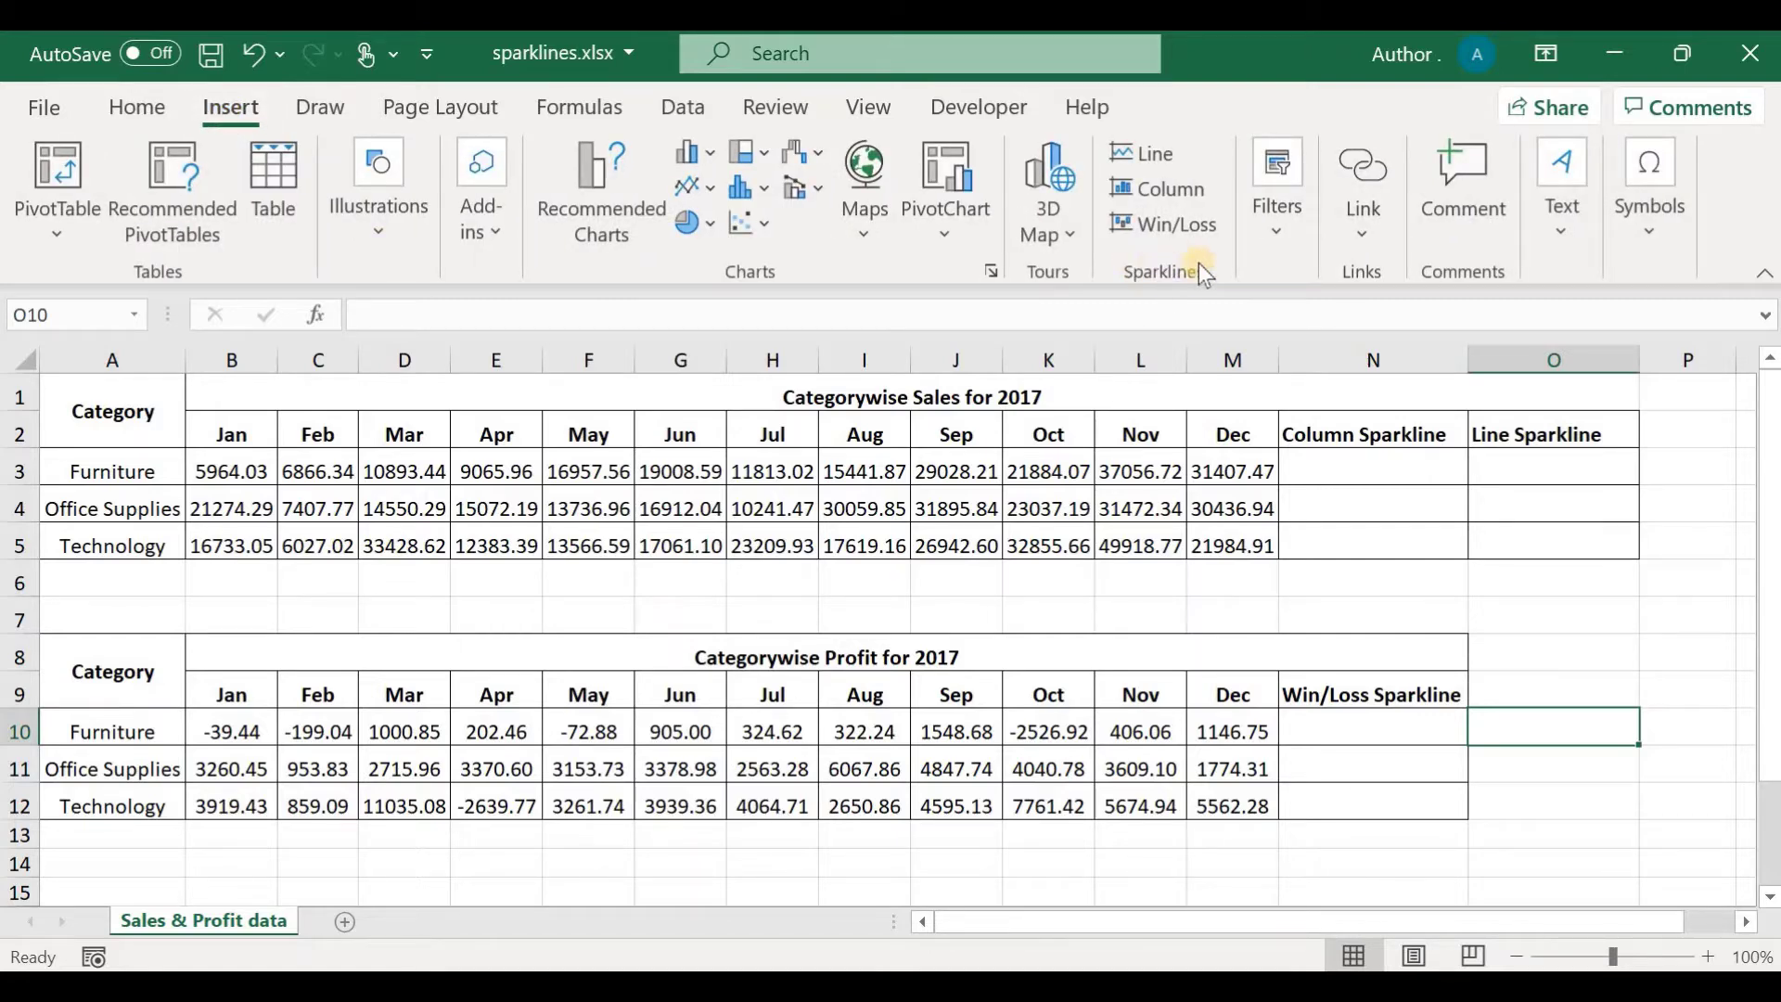
left_click(1183, 195)
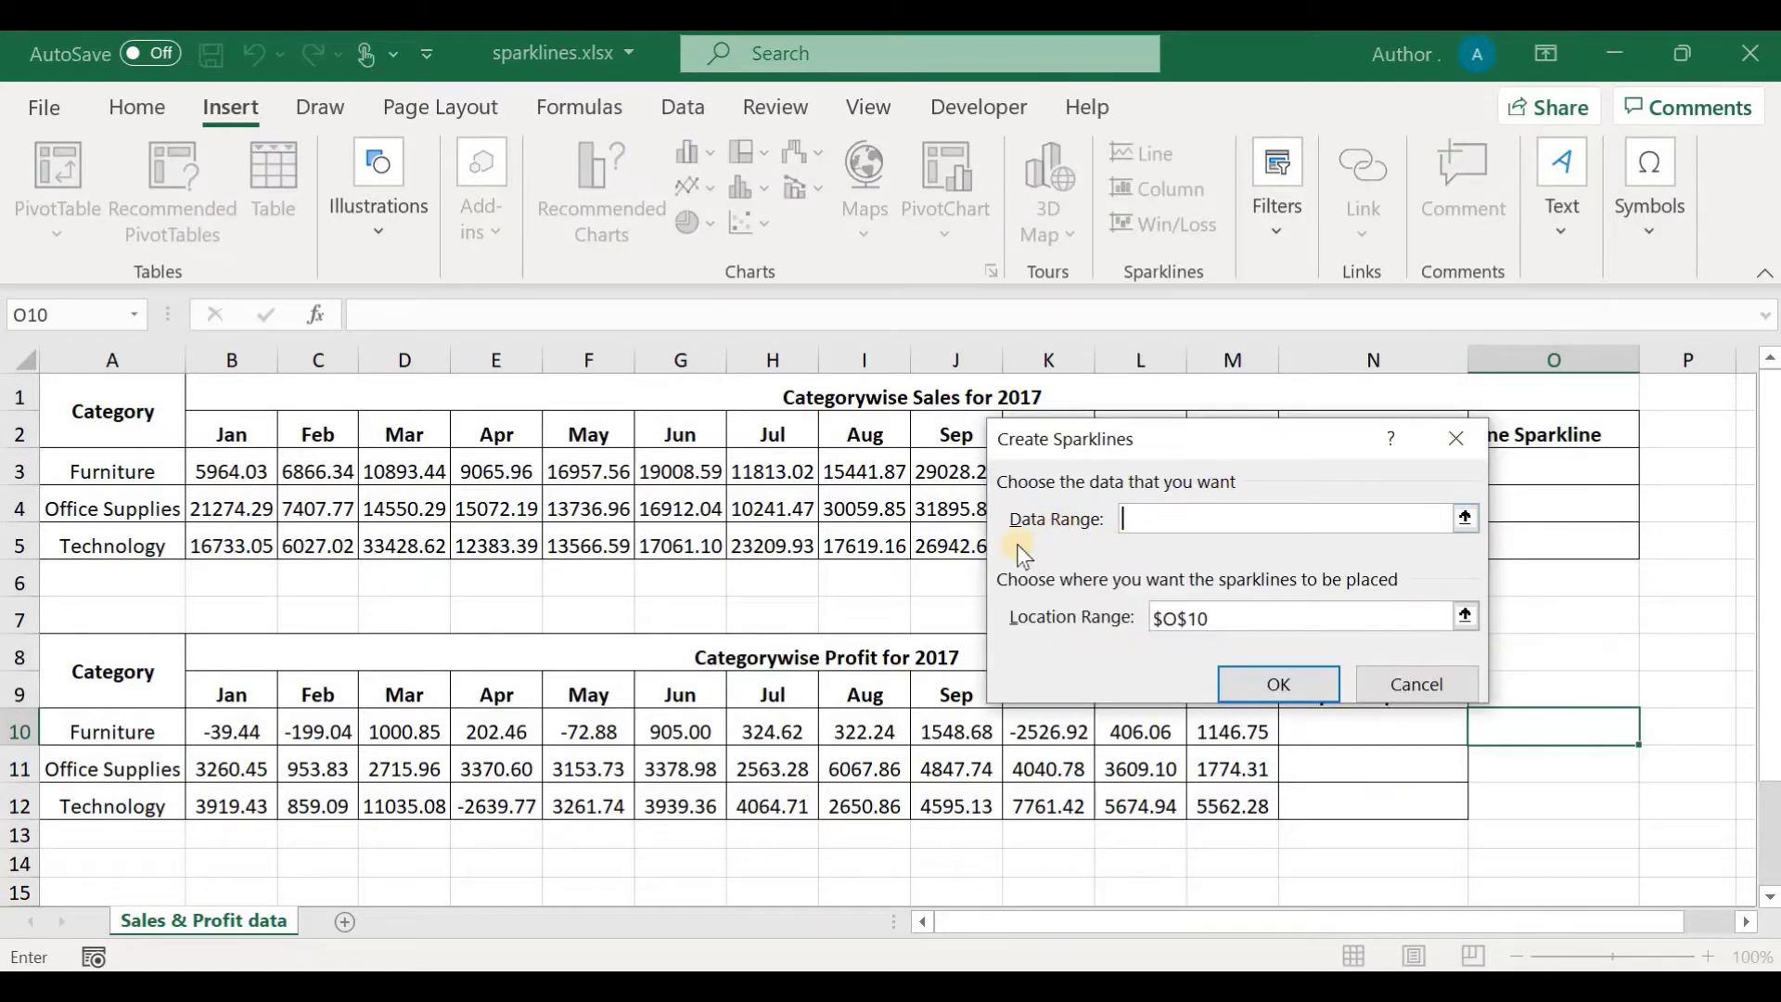
left_click_drag(1238, 436, 945, 658)
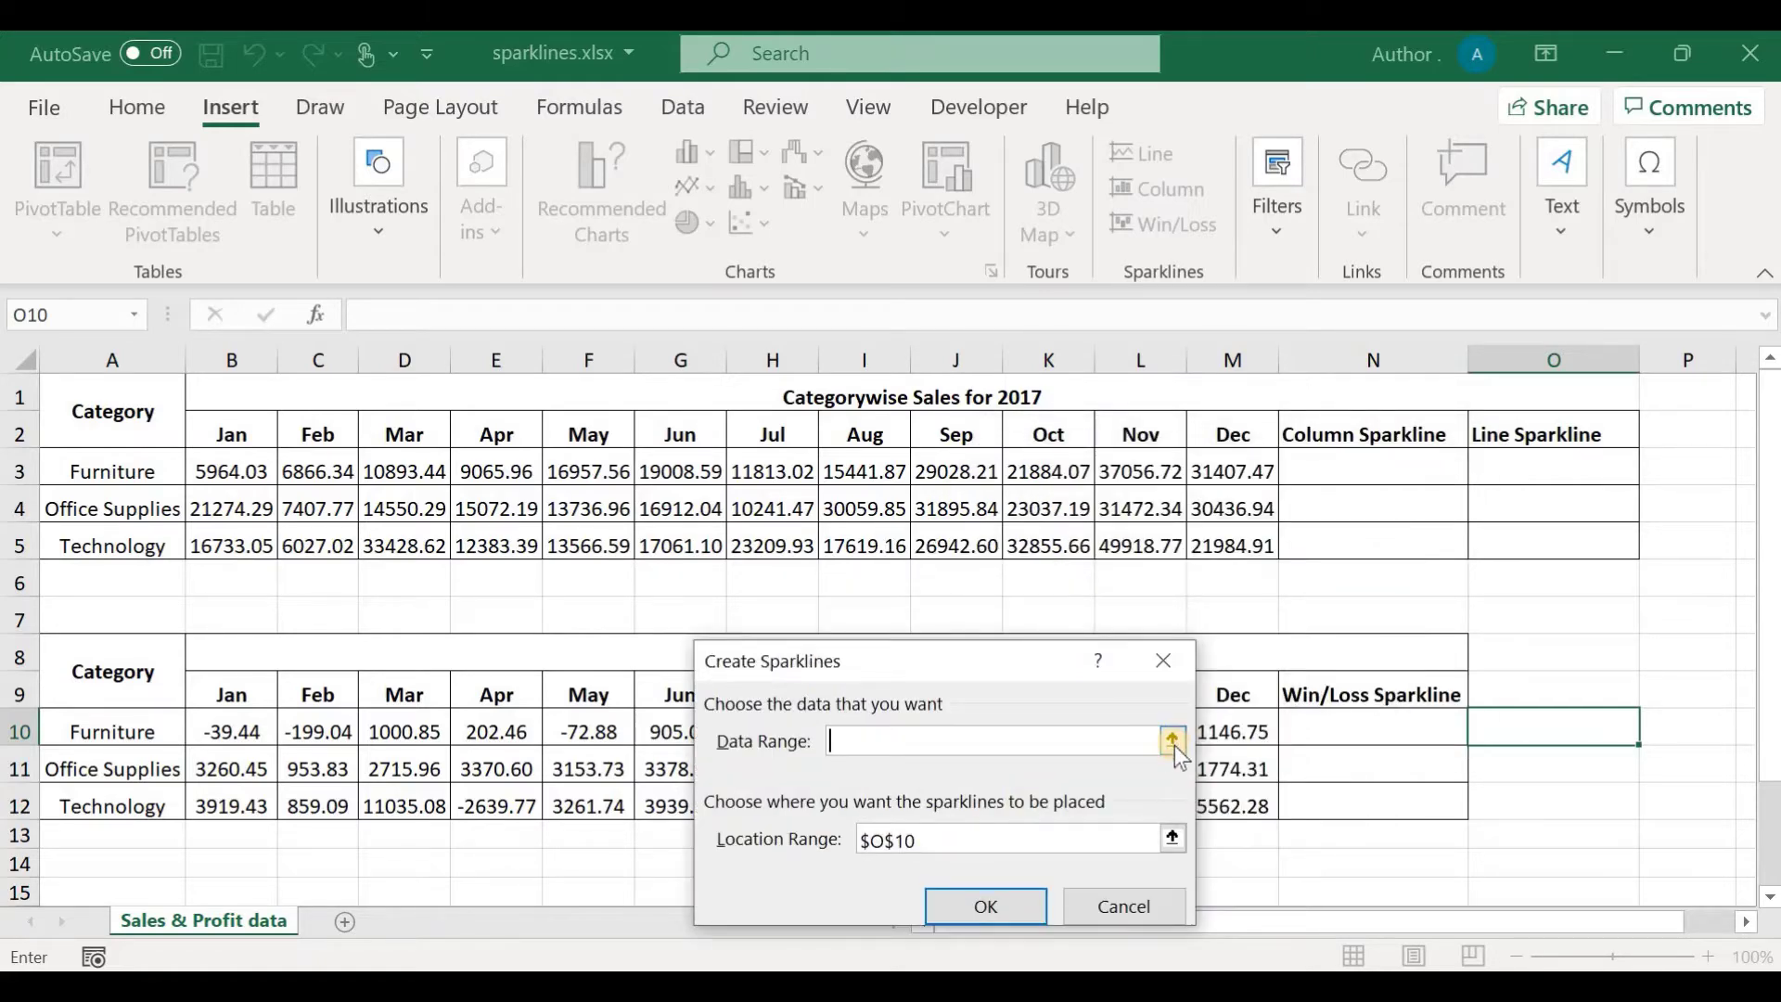
left_click(1173, 740)
left_click_drag(200, 471, 1254, 472)
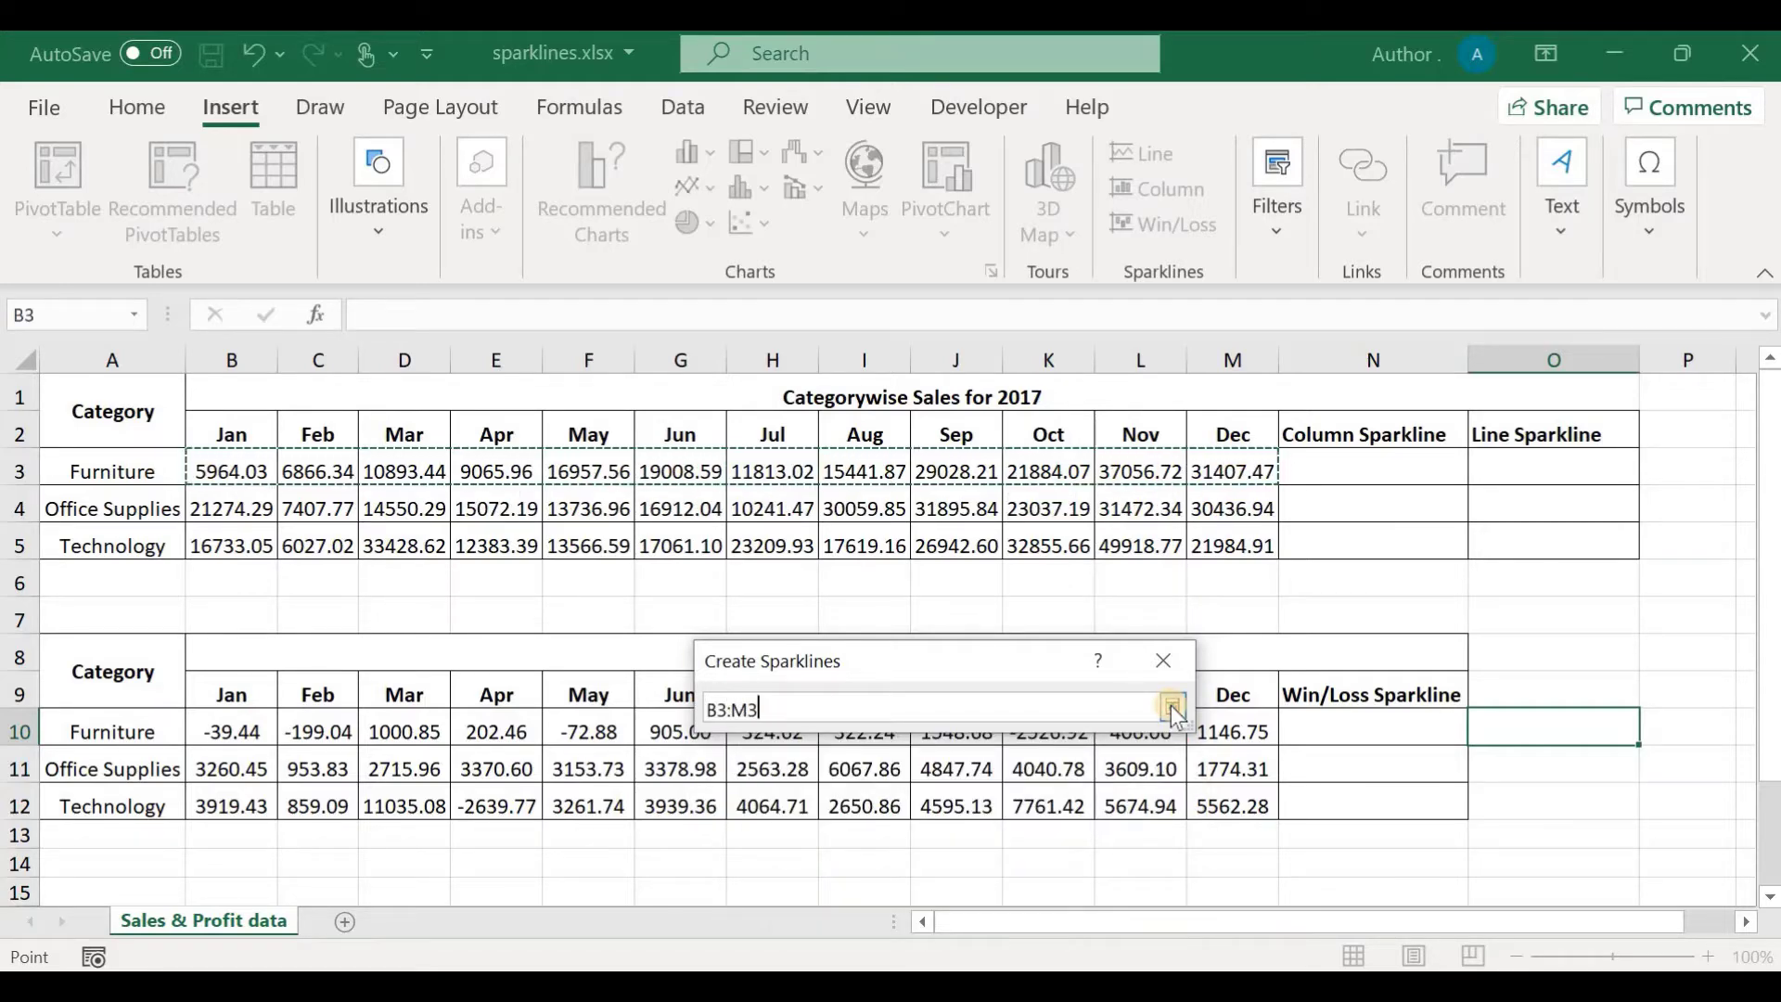
left_click(1172, 708)
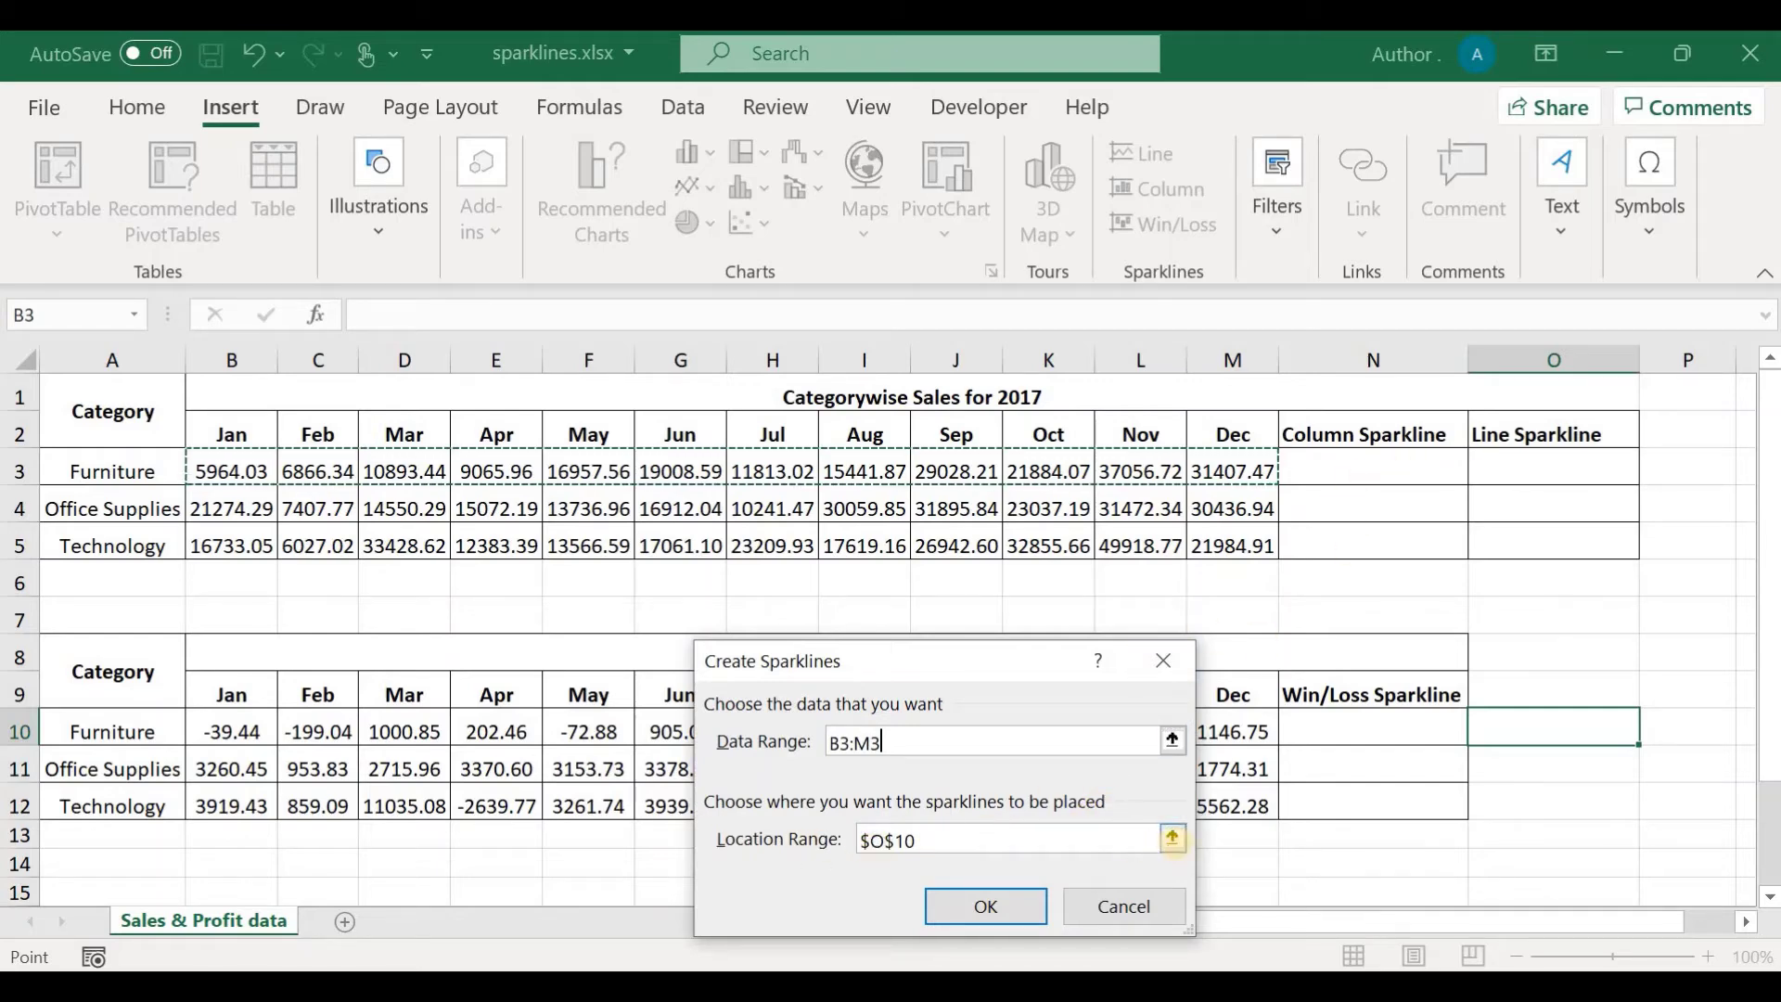
left_click(1172, 838)
left_click(1335, 469)
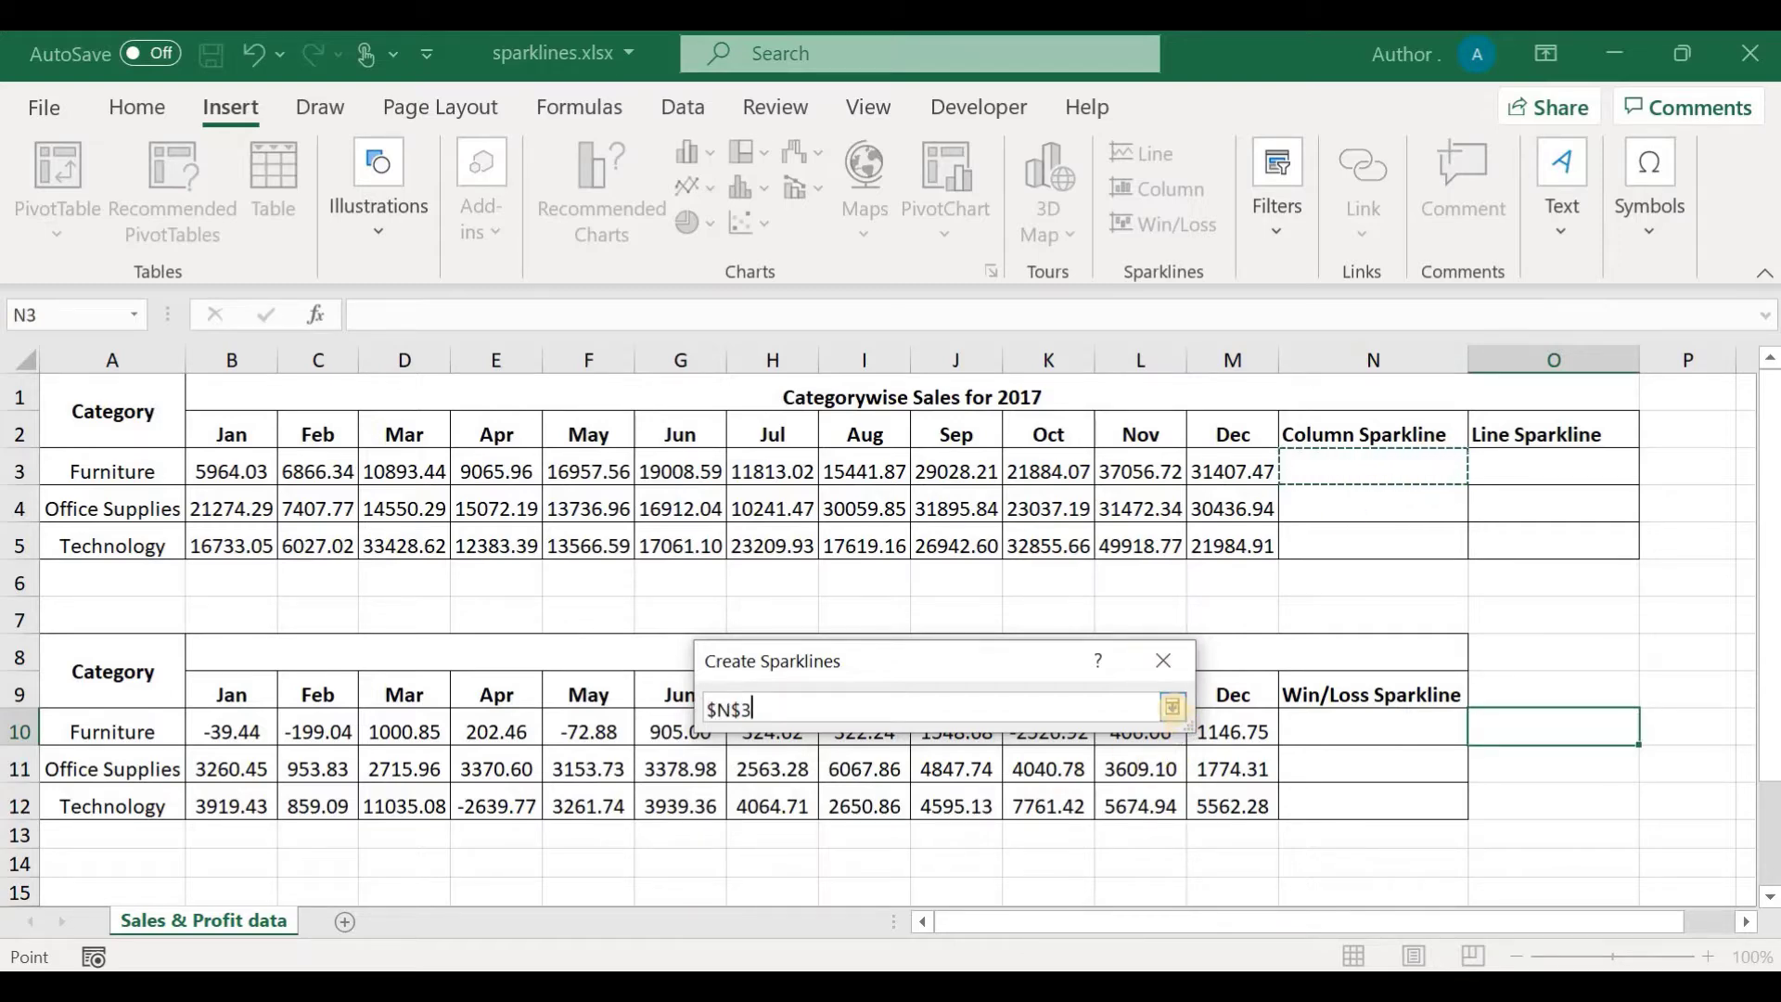
left_click(1173, 708)
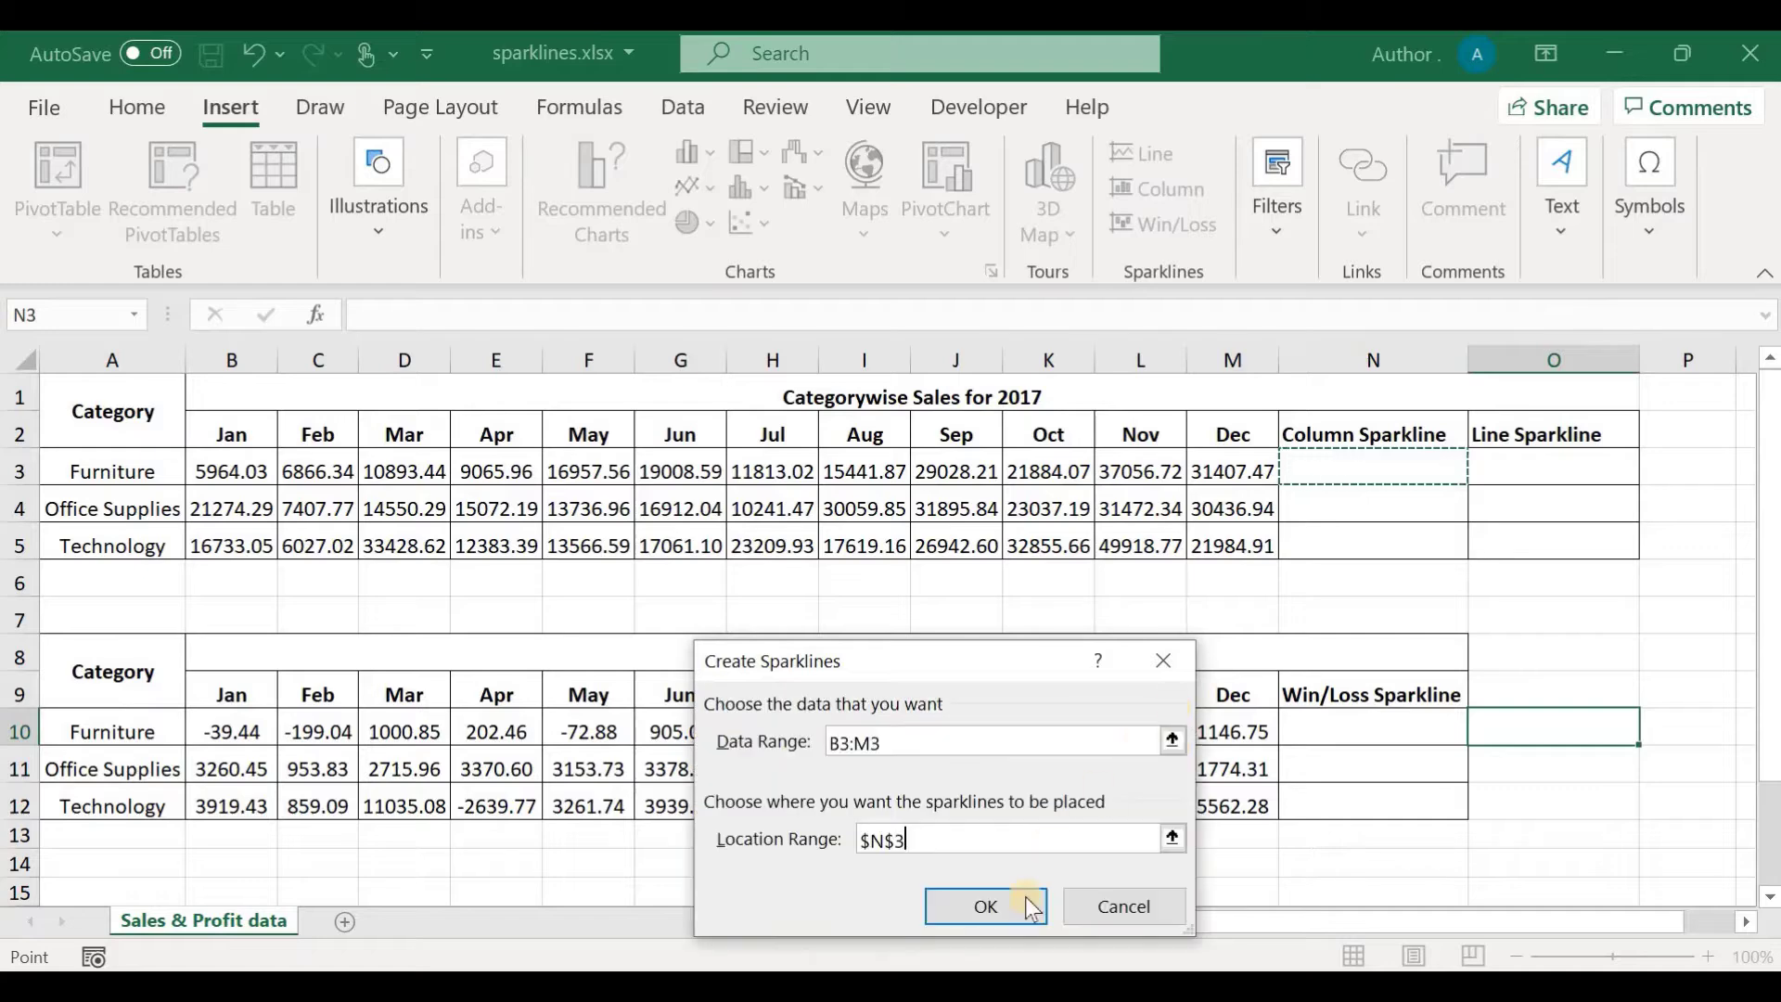
left_click(987, 907)
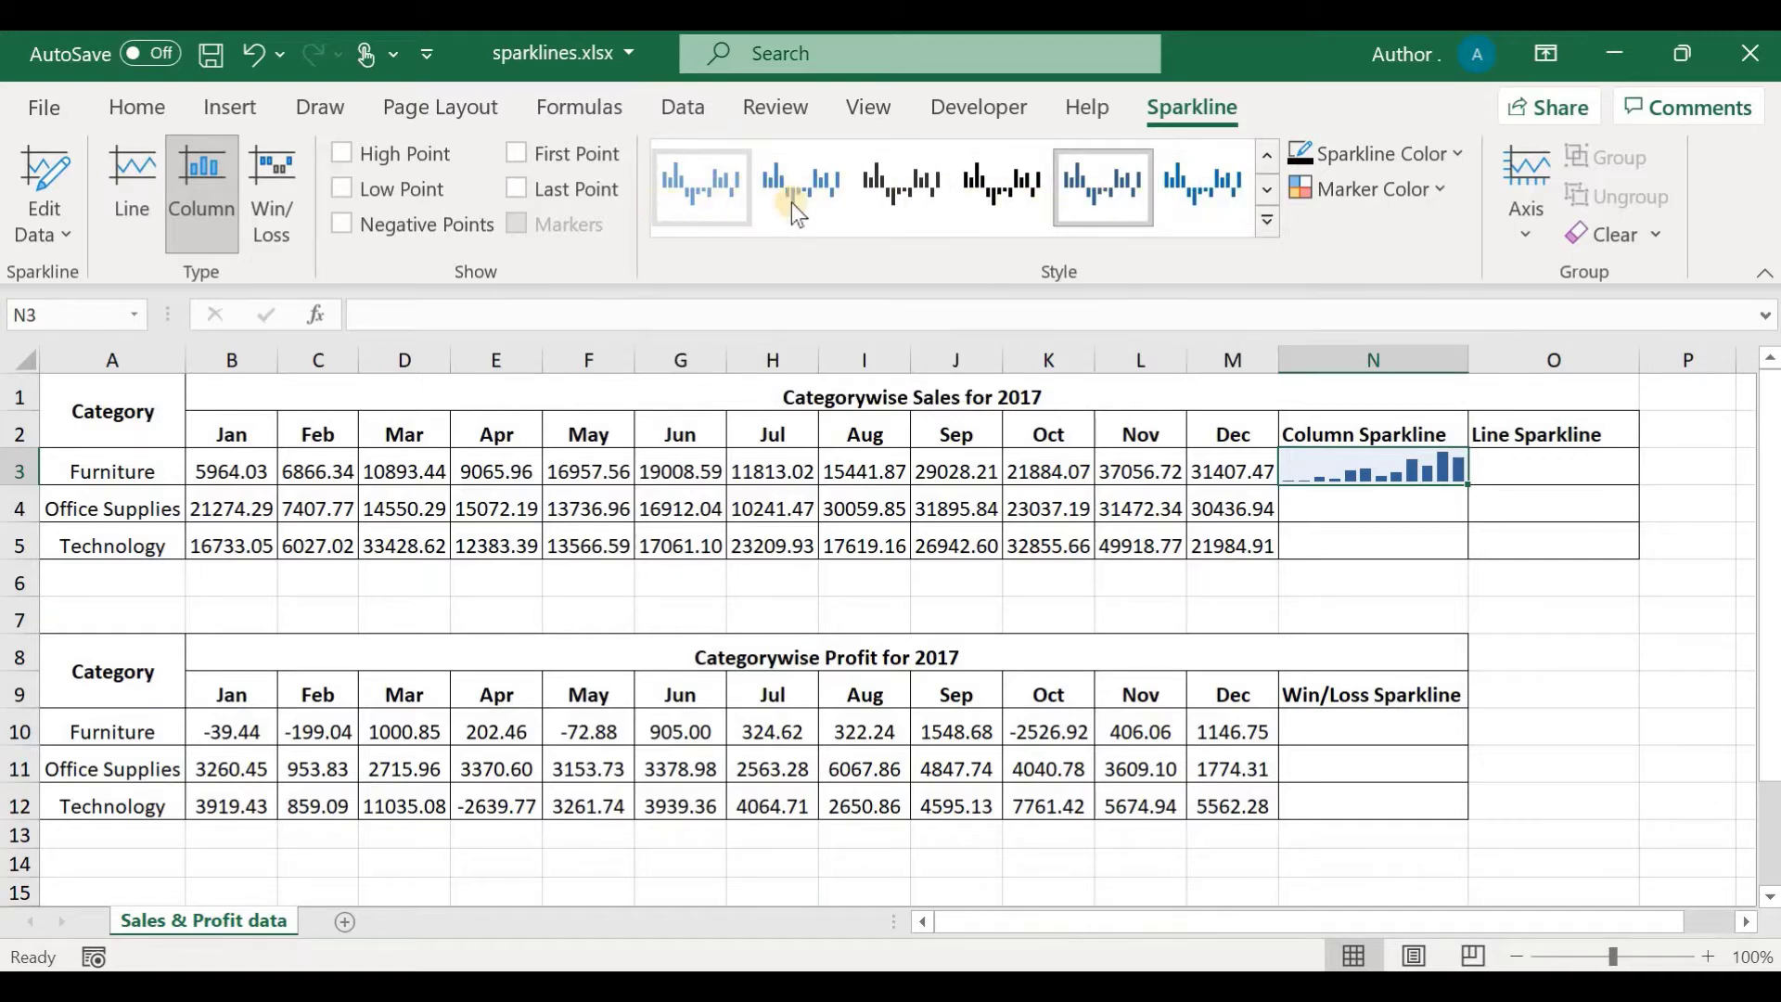
Apply Blue Sparkline Style Dark #2 to the N3 sparkline and fill it down to N5.
left_click(1266, 222)
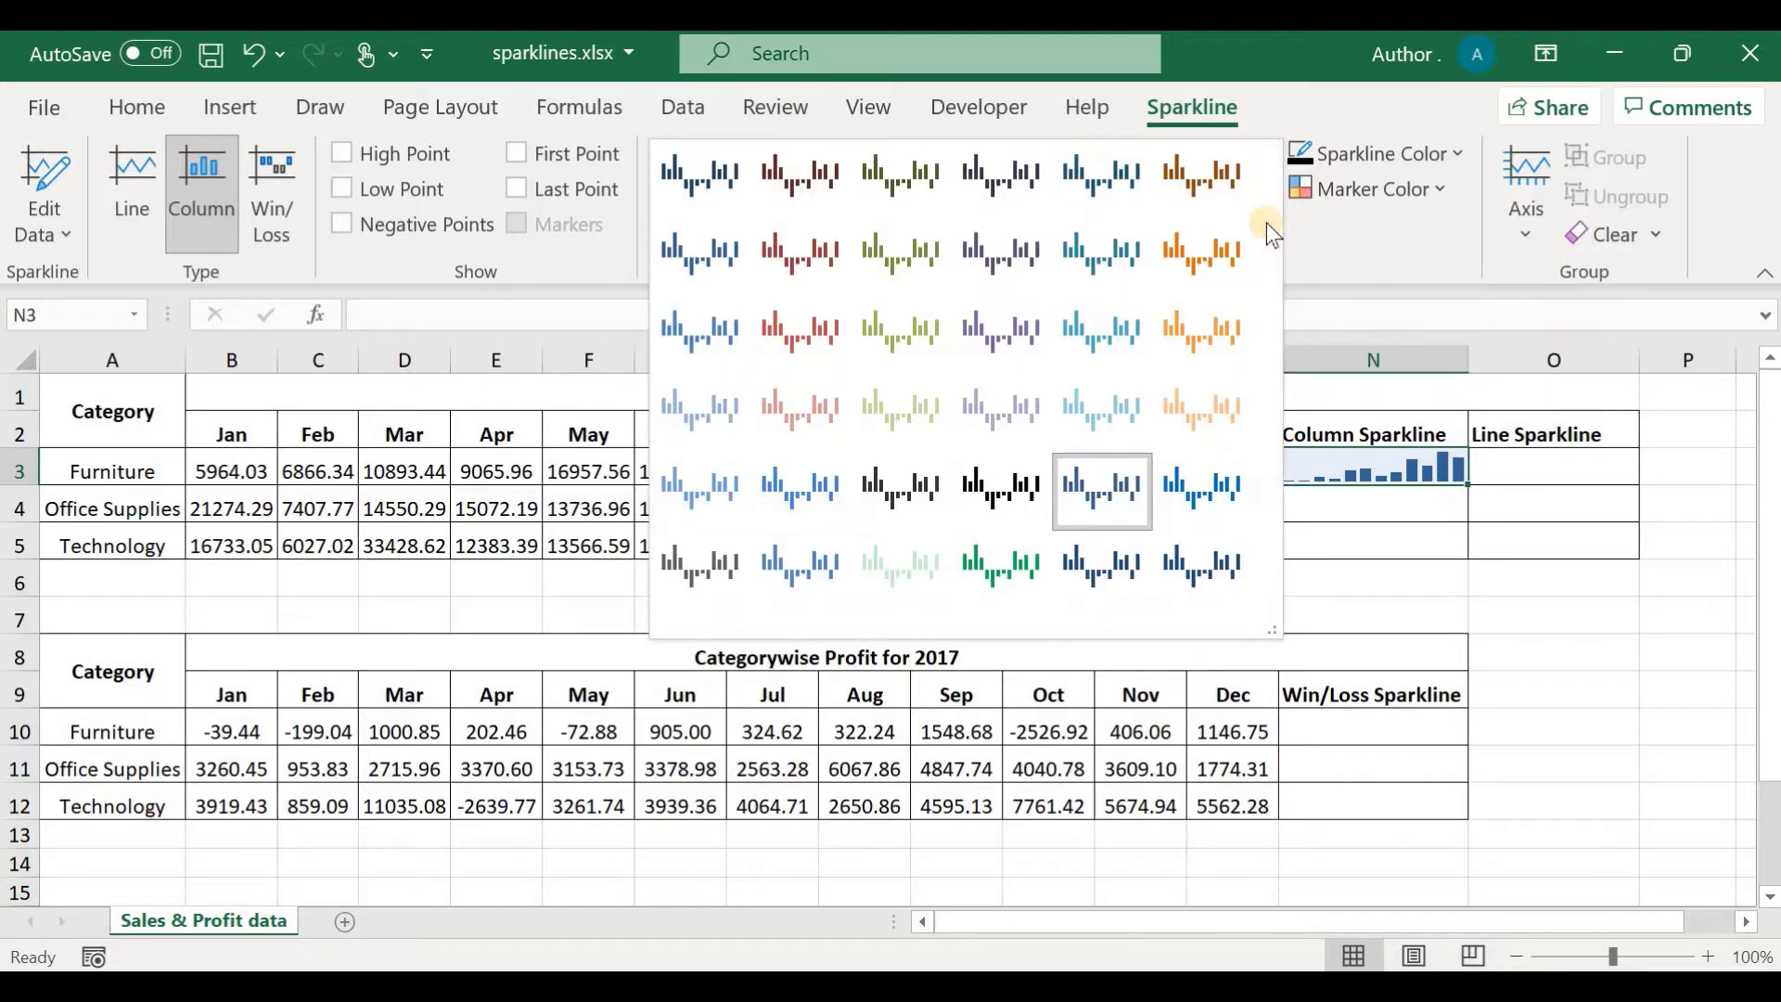
left_click(798, 498)
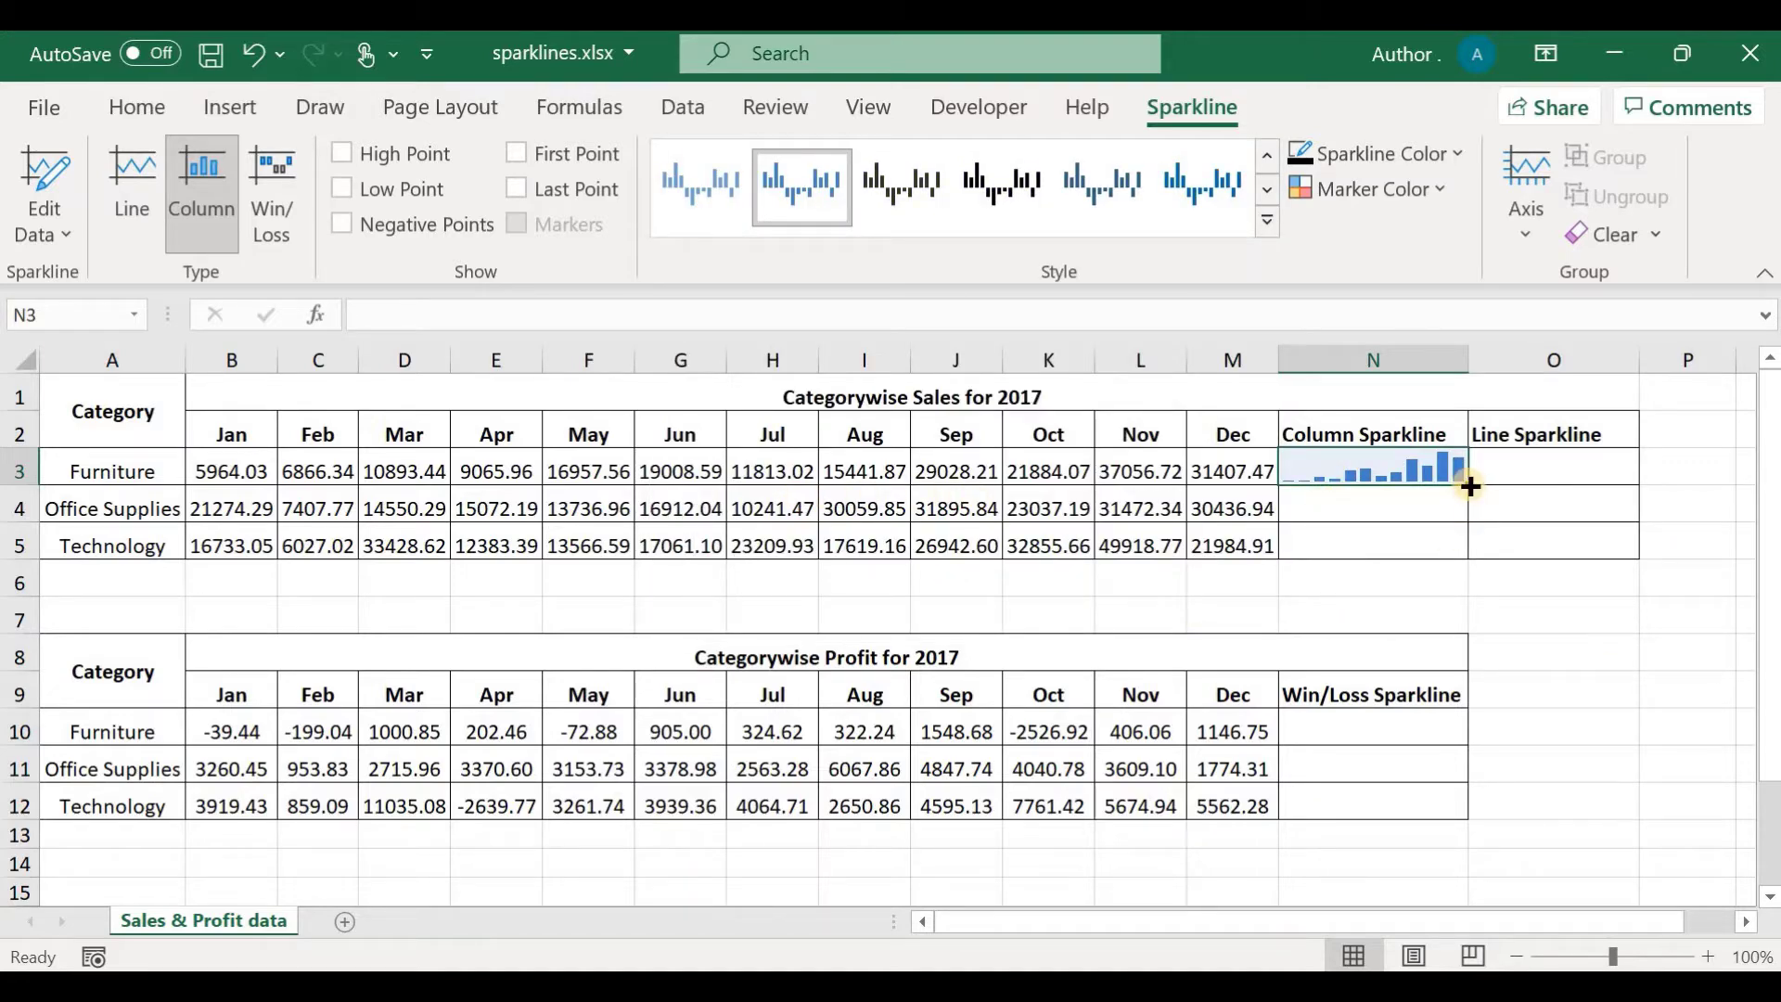
left_click_drag(1469, 485, 1471, 558)
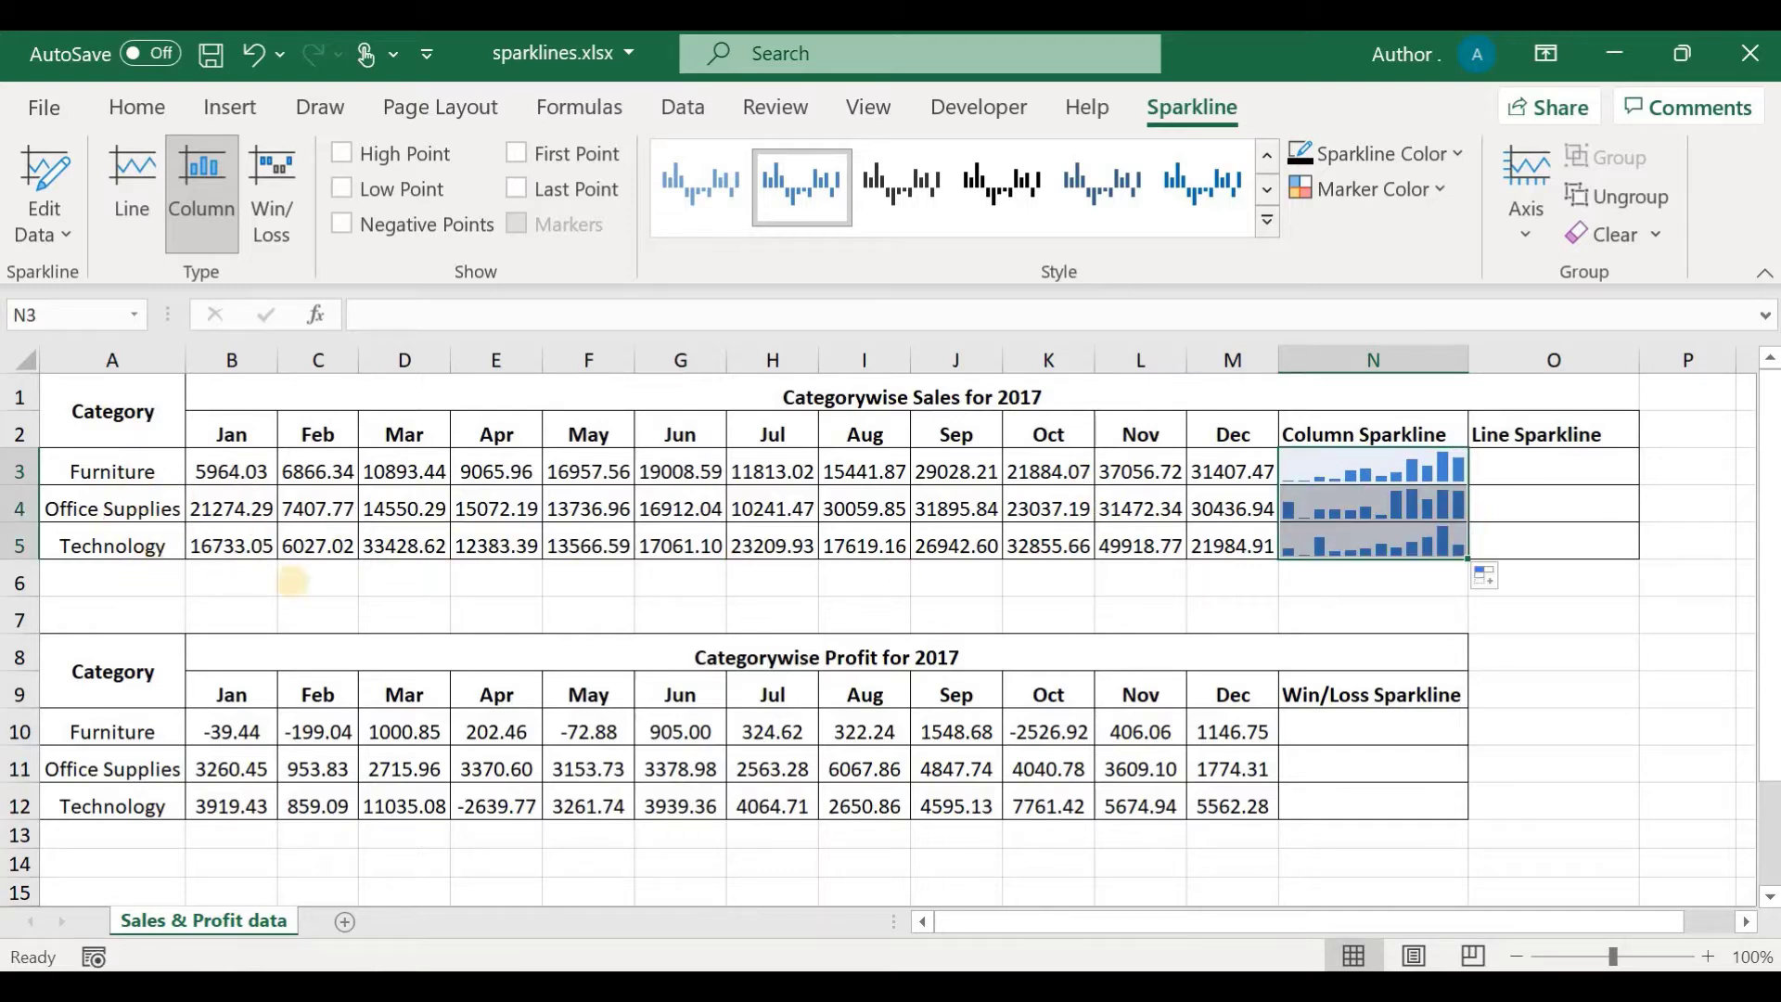
left_click(1612, 612)
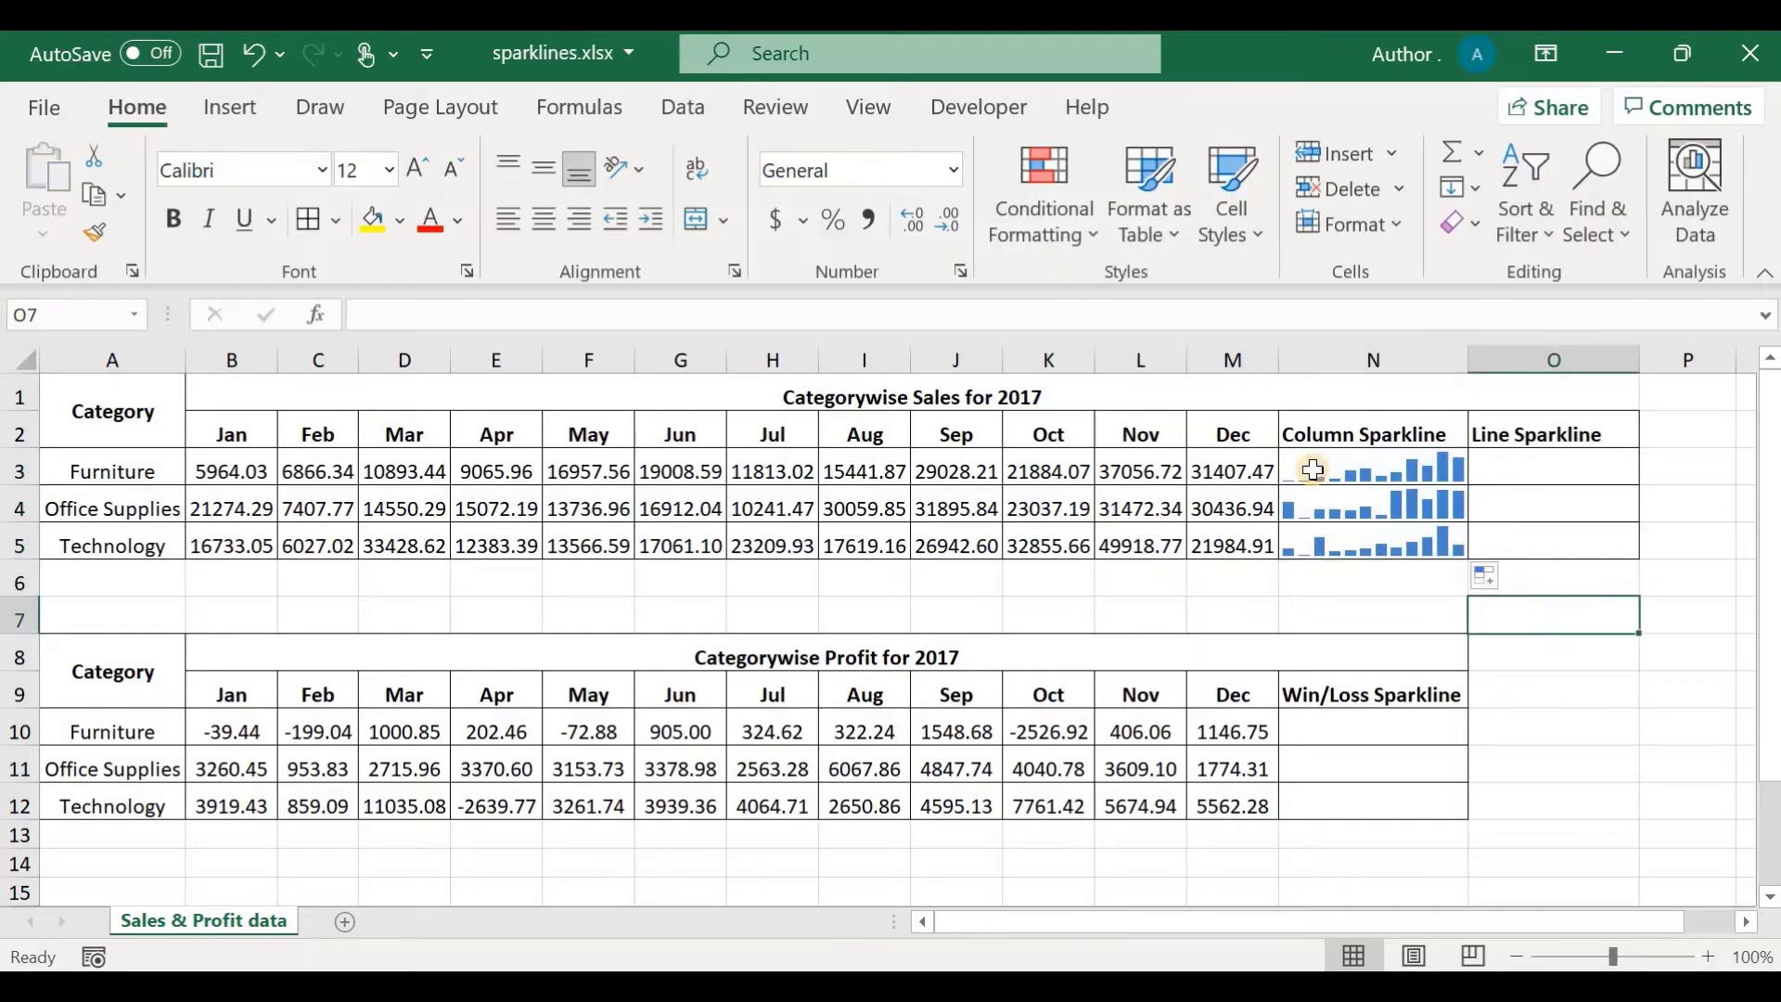
left_click(1312, 470)
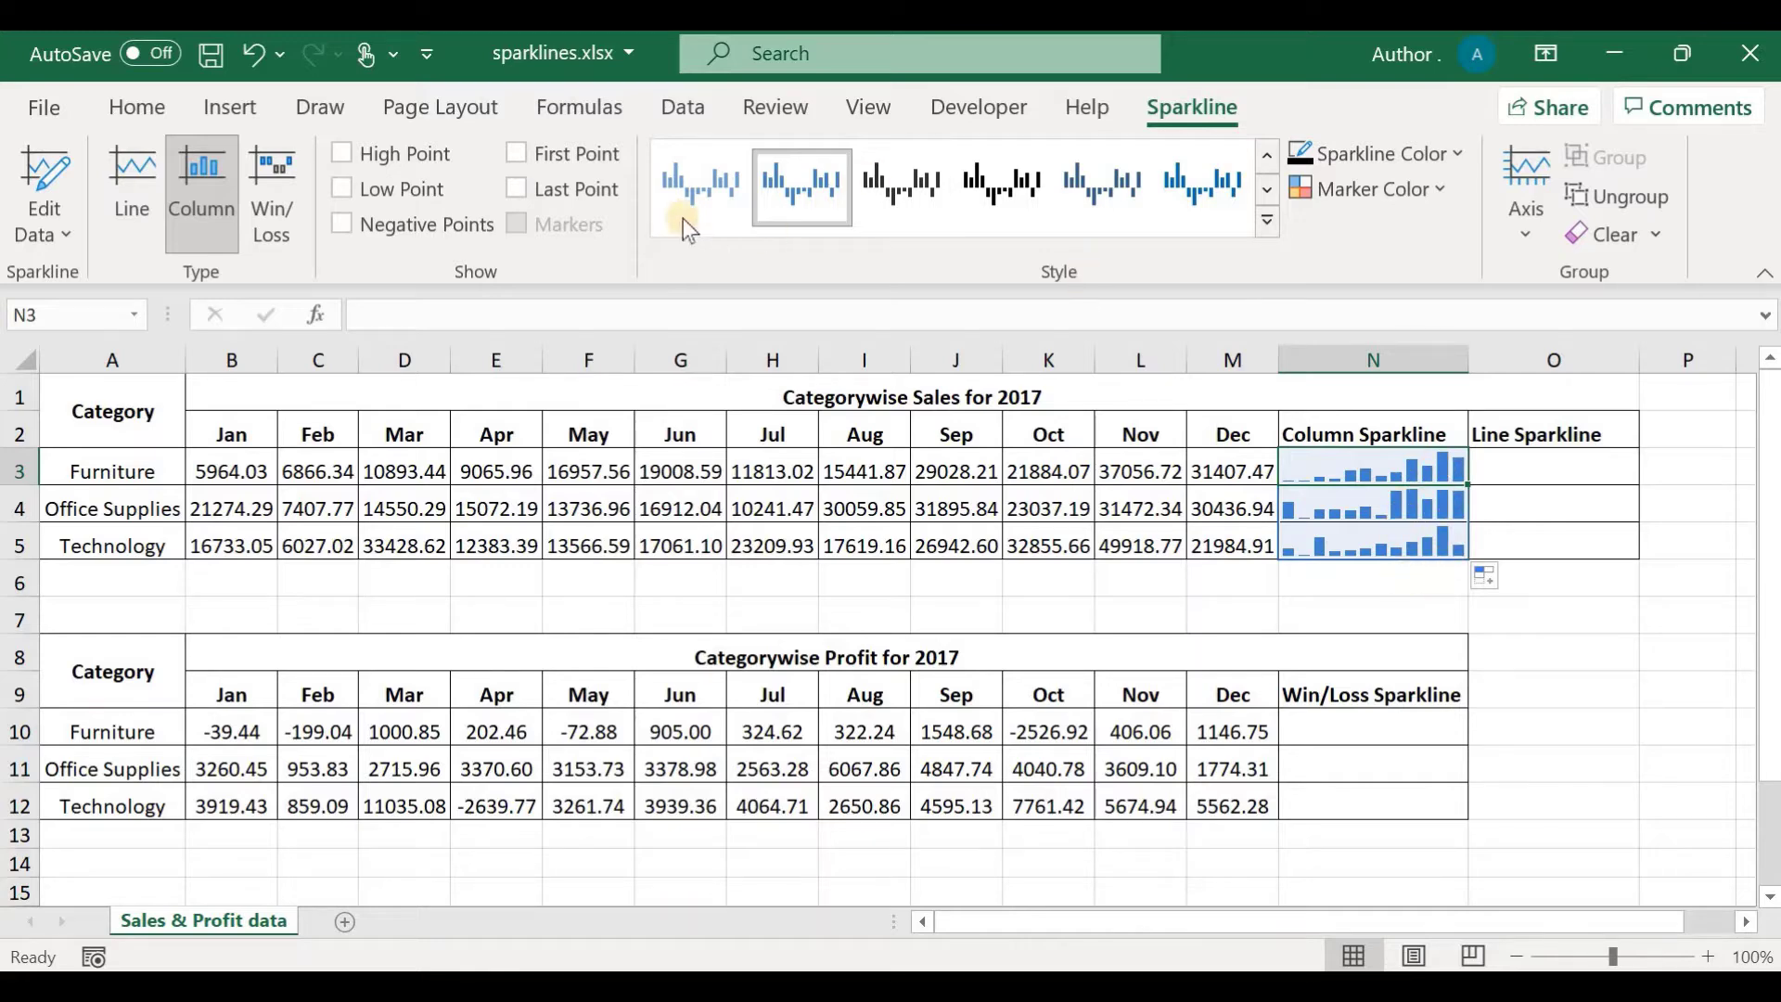
Ungroup the N3:N5 column sparklines so each can be styled separately.
left_click(893, 199)
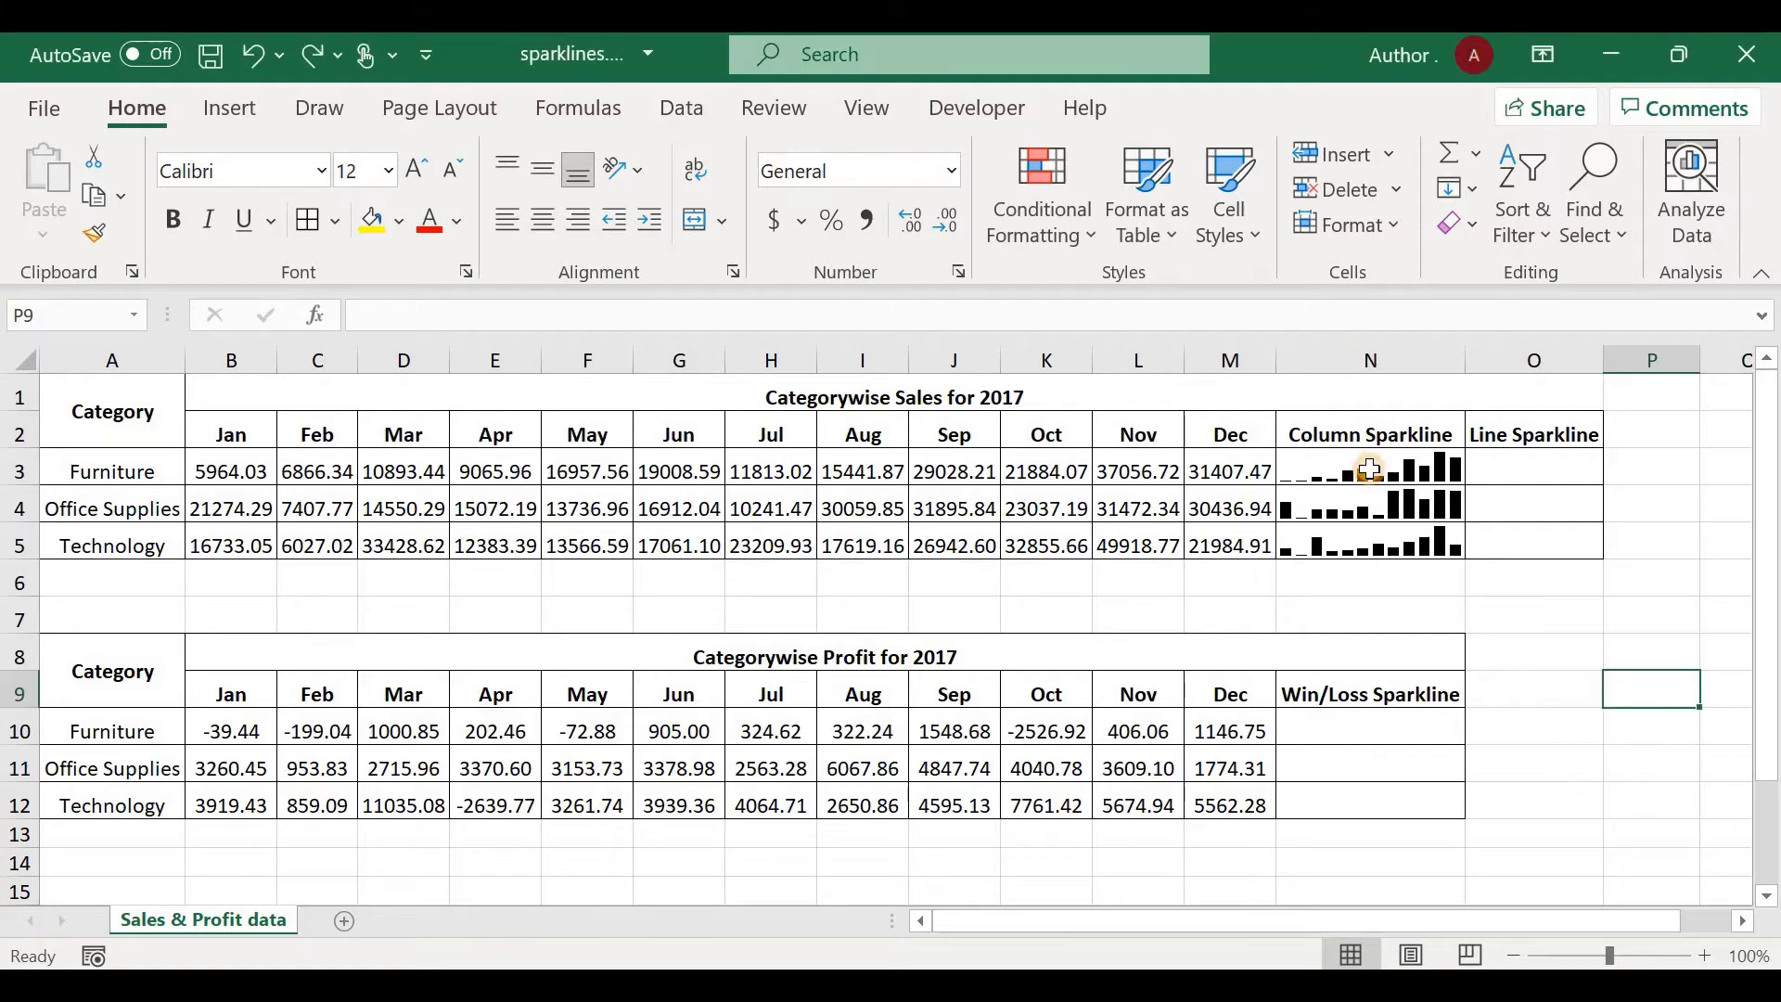
left_click(1370, 469)
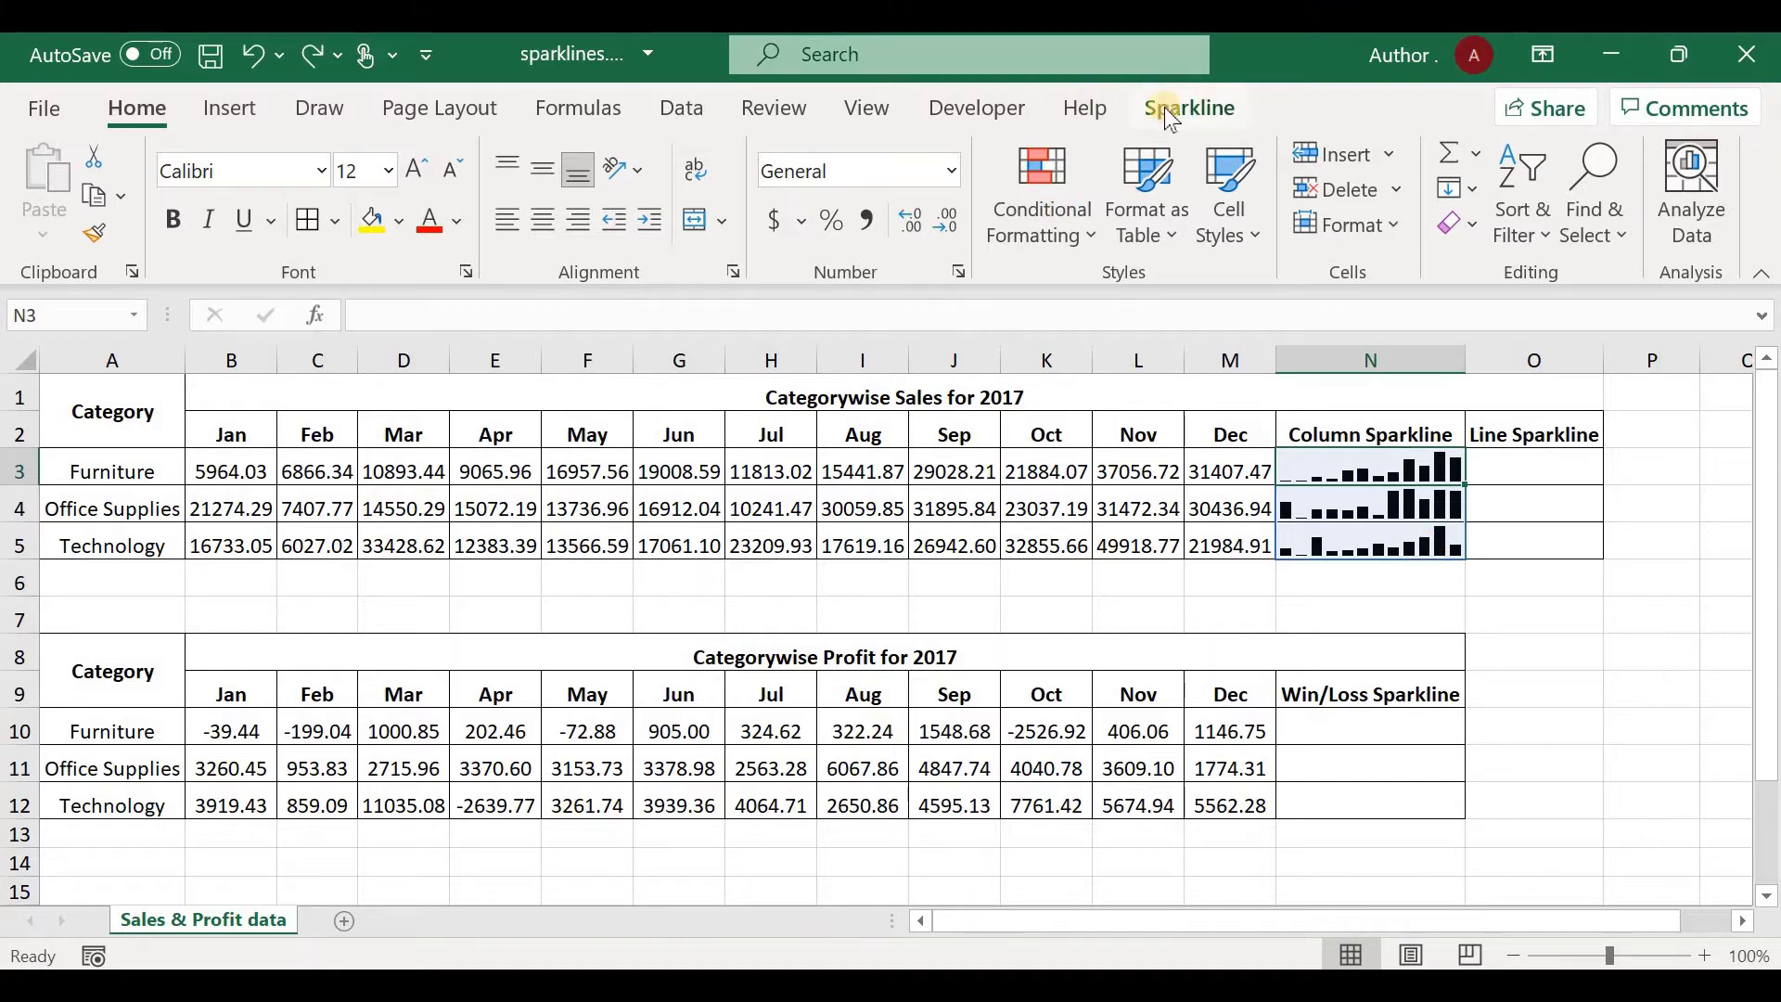
left_click(1196, 111)
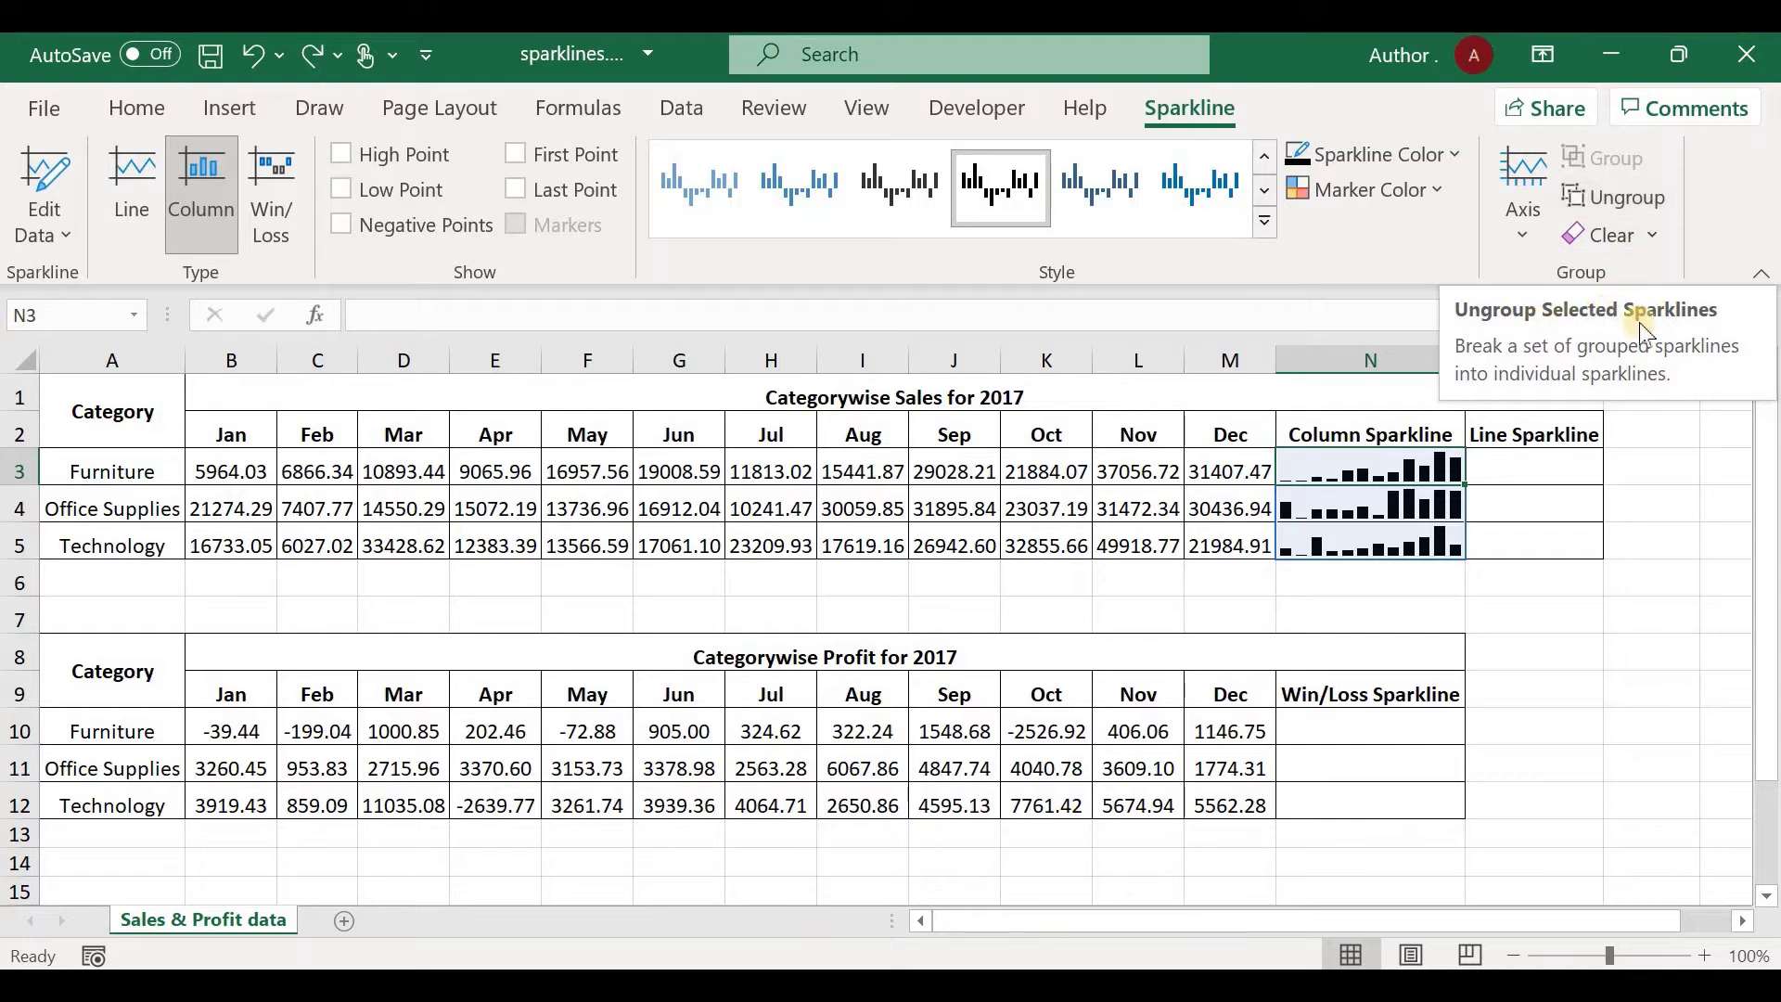
left_click(1639, 200)
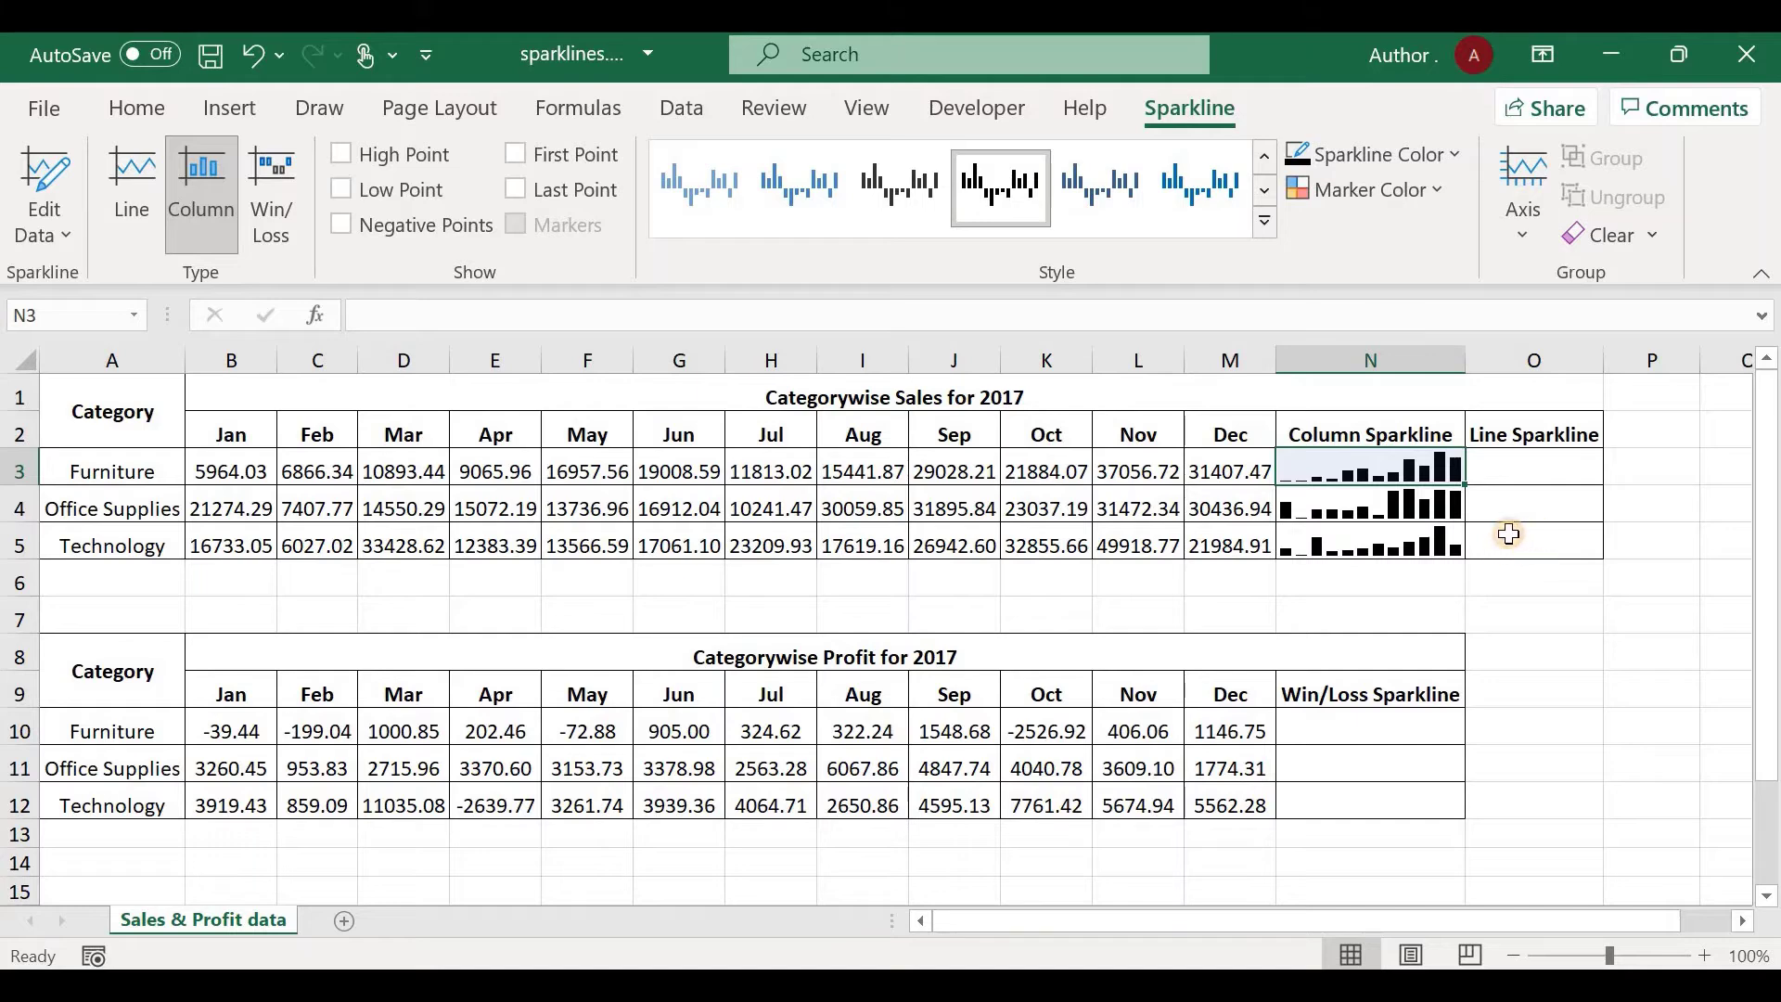
left_click_drag(1391, 506, 1401, 547)
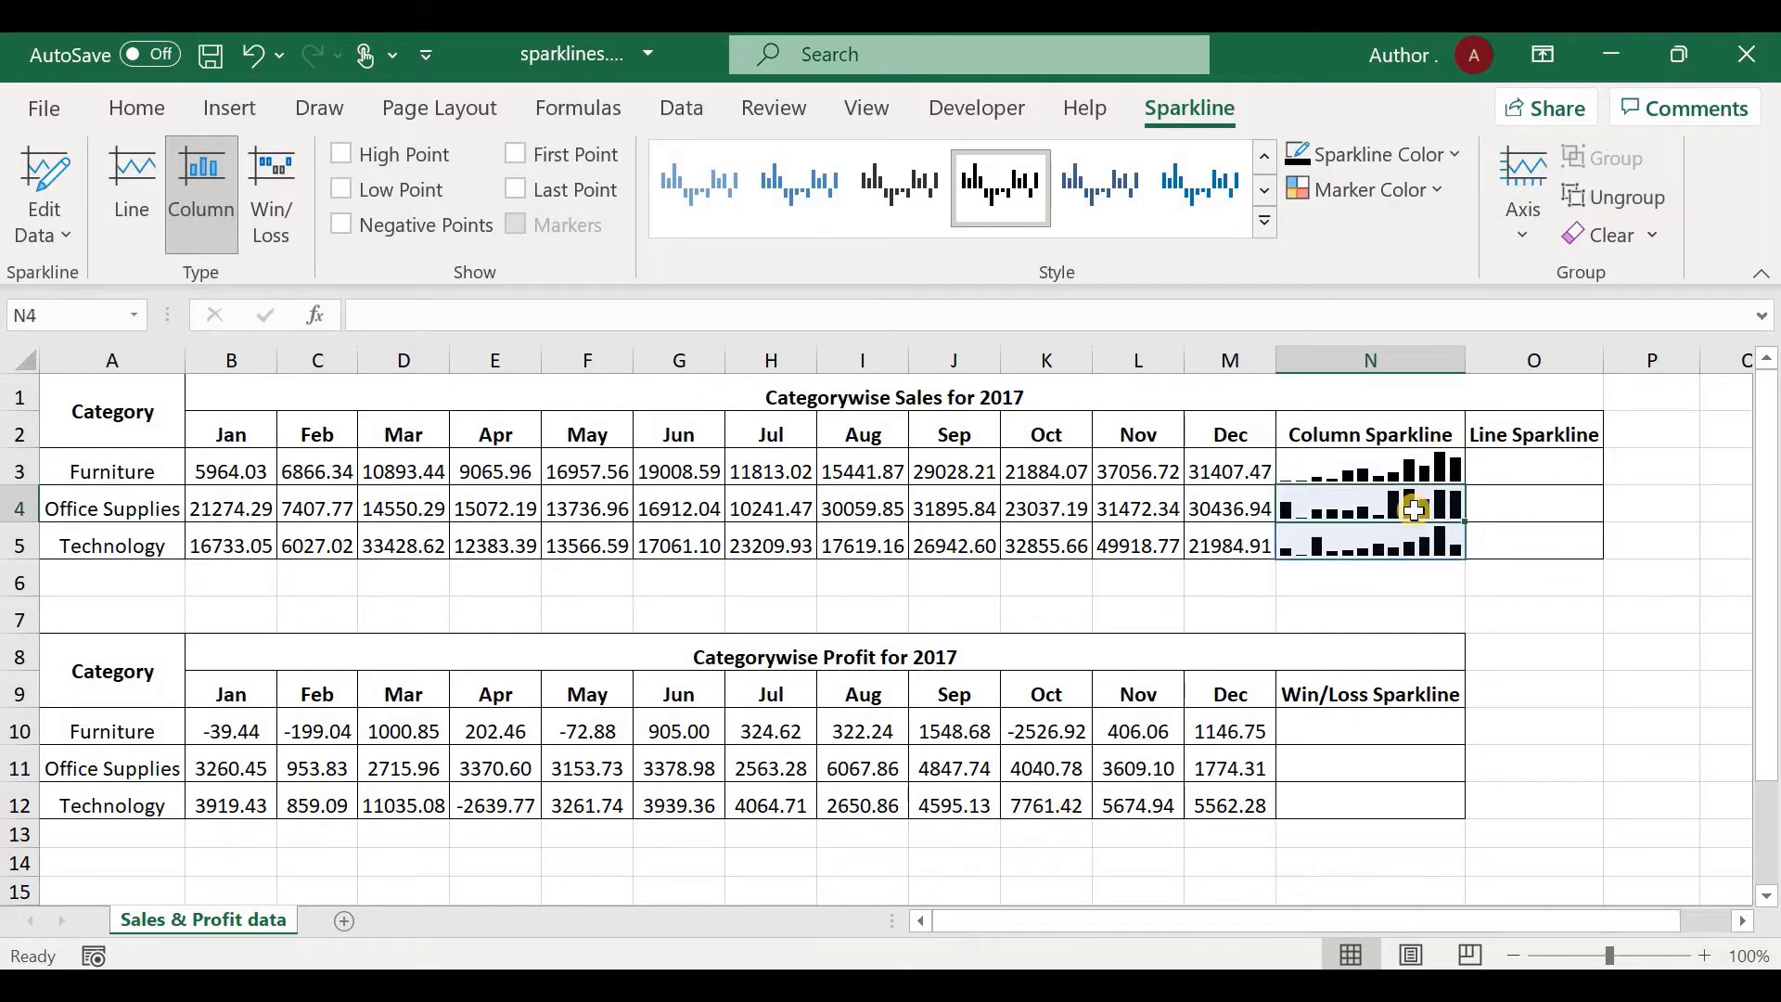
left_click(1637, 206)
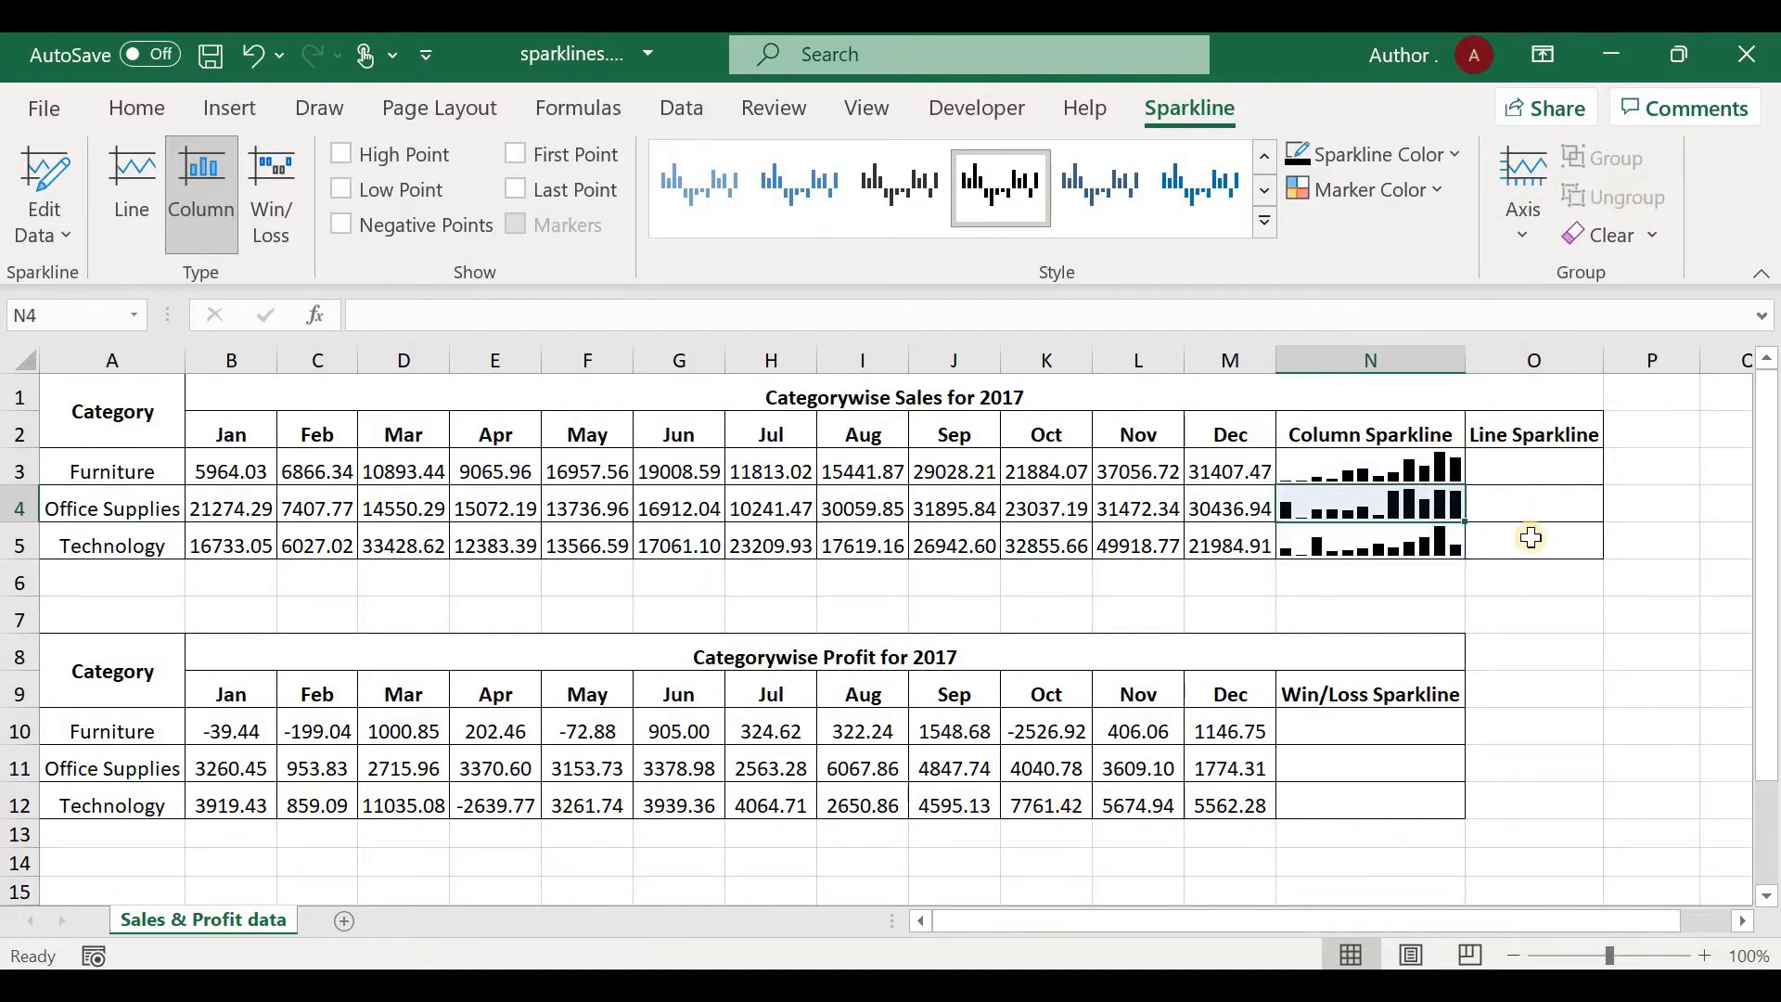
Colour Furniture blue, Office Supplies purple and Technology orange, then regroup all three sparklines.
key("Up")
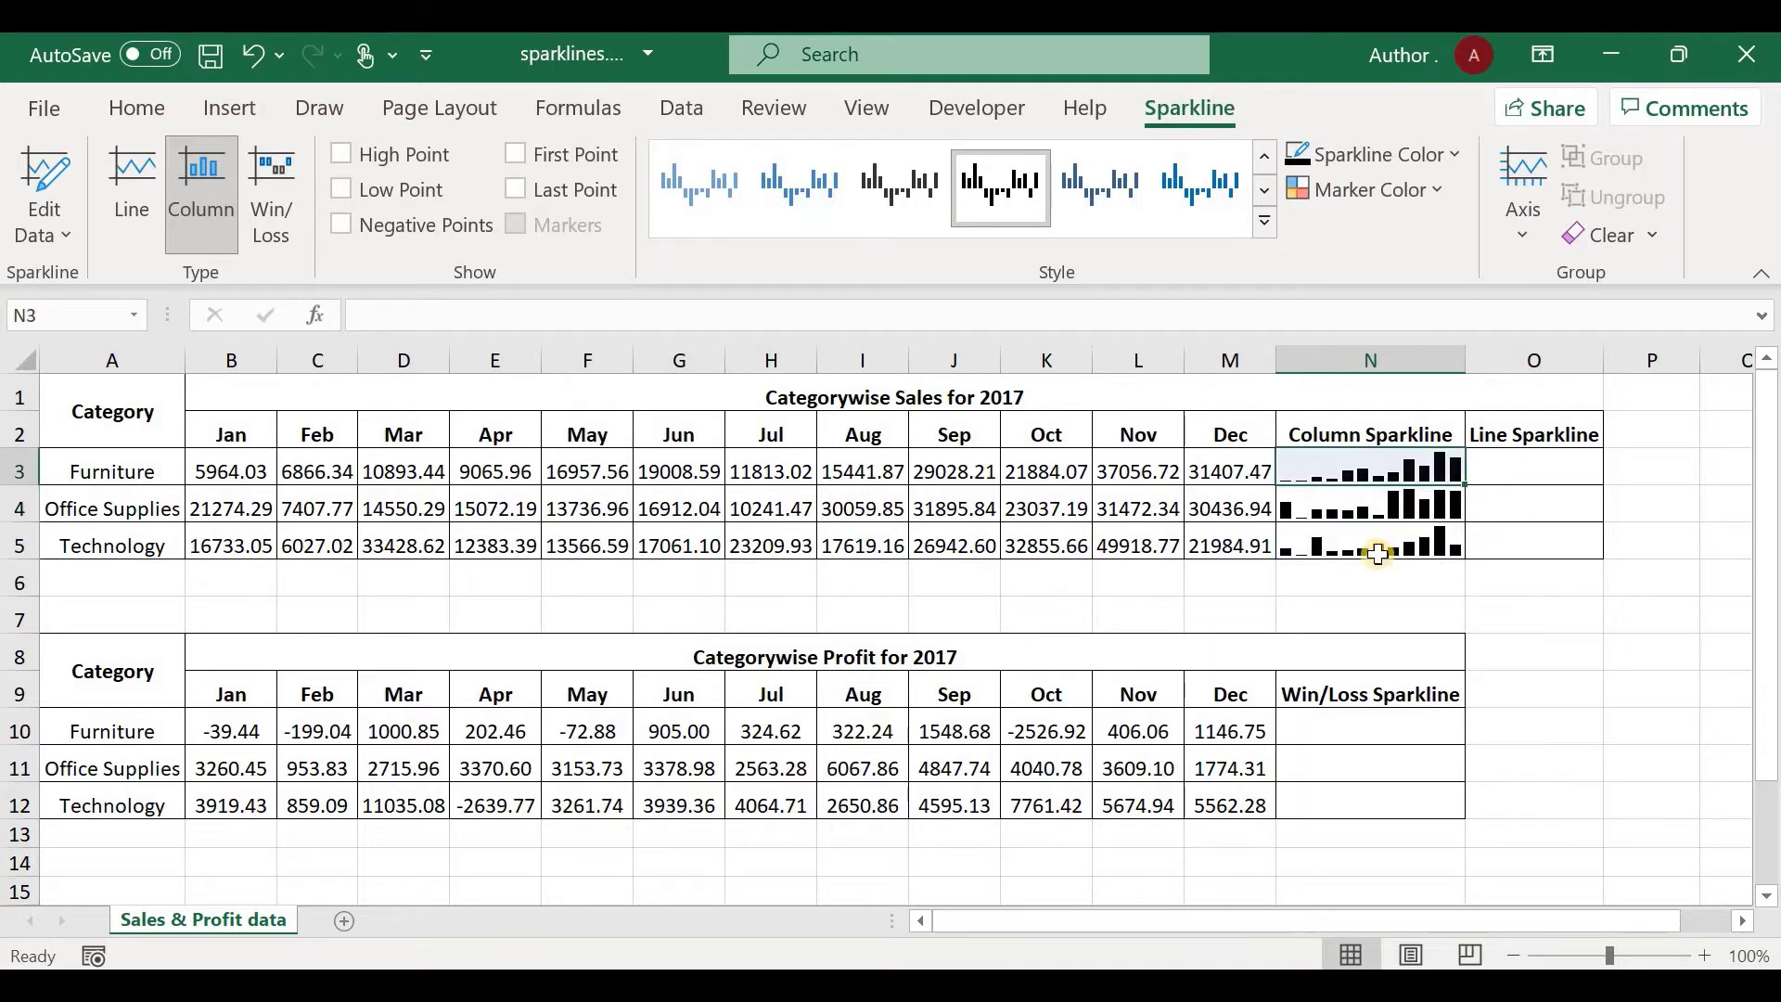
left_click(1381, 541)
left_click(1452, 471)
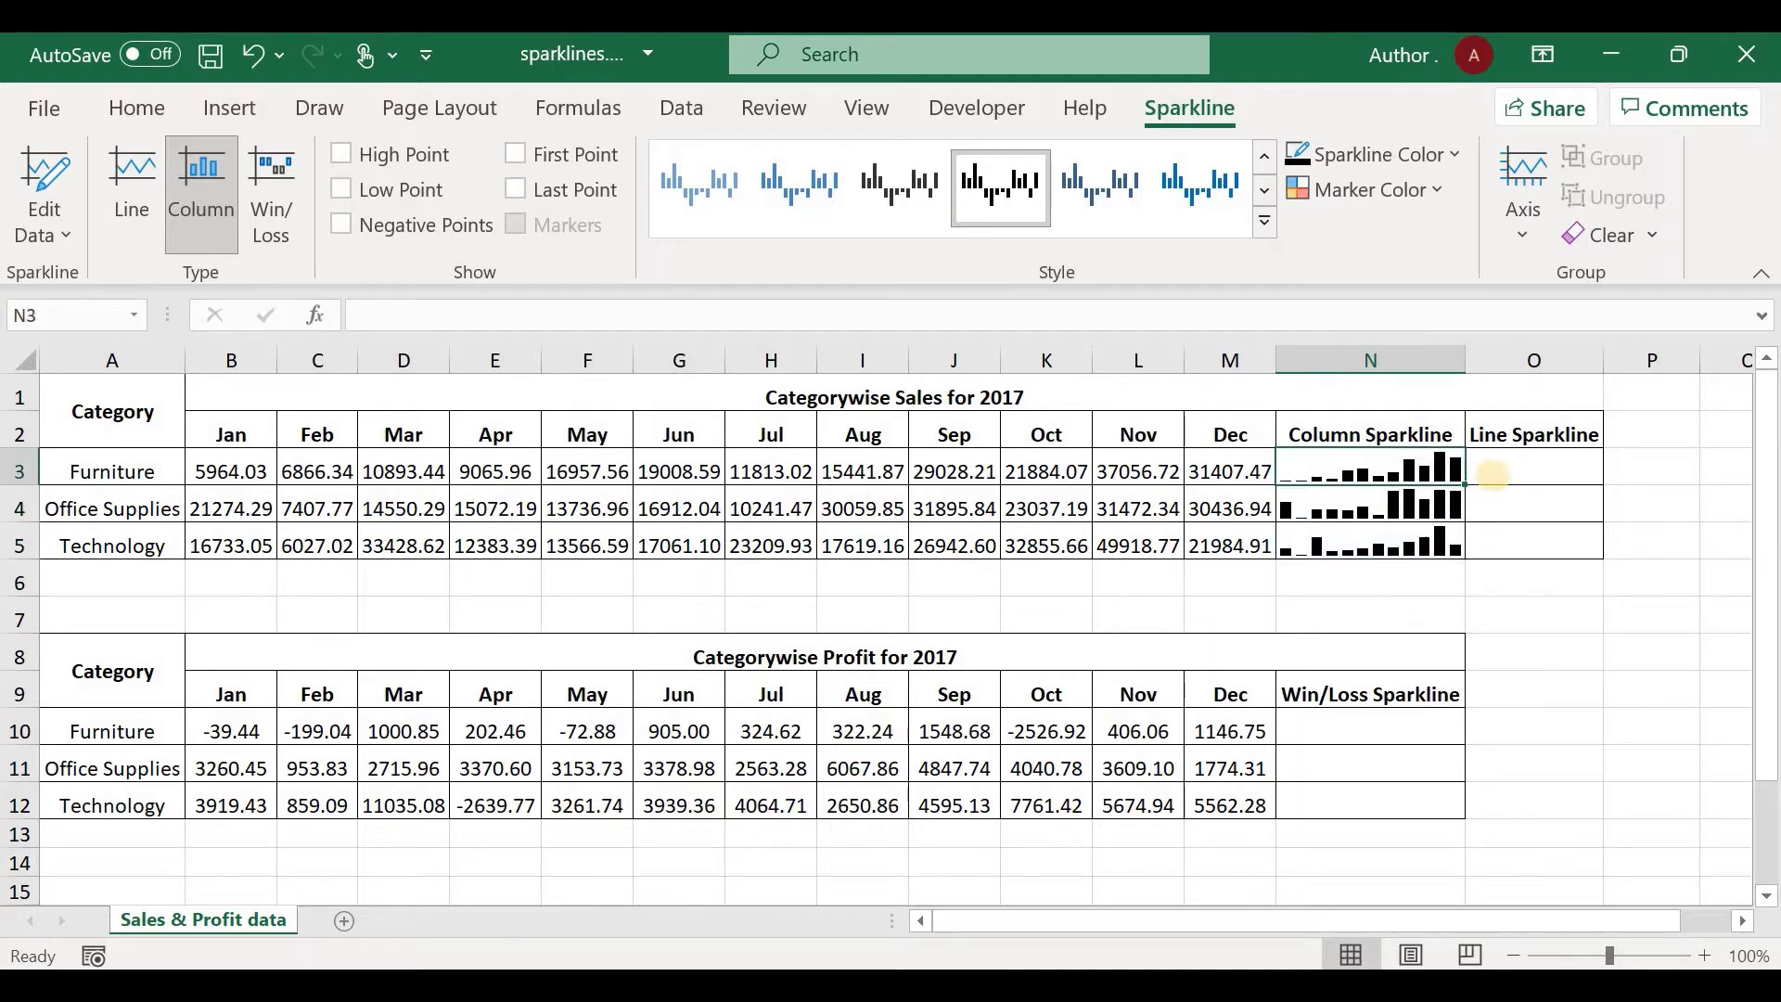
left_click(1205, 191)
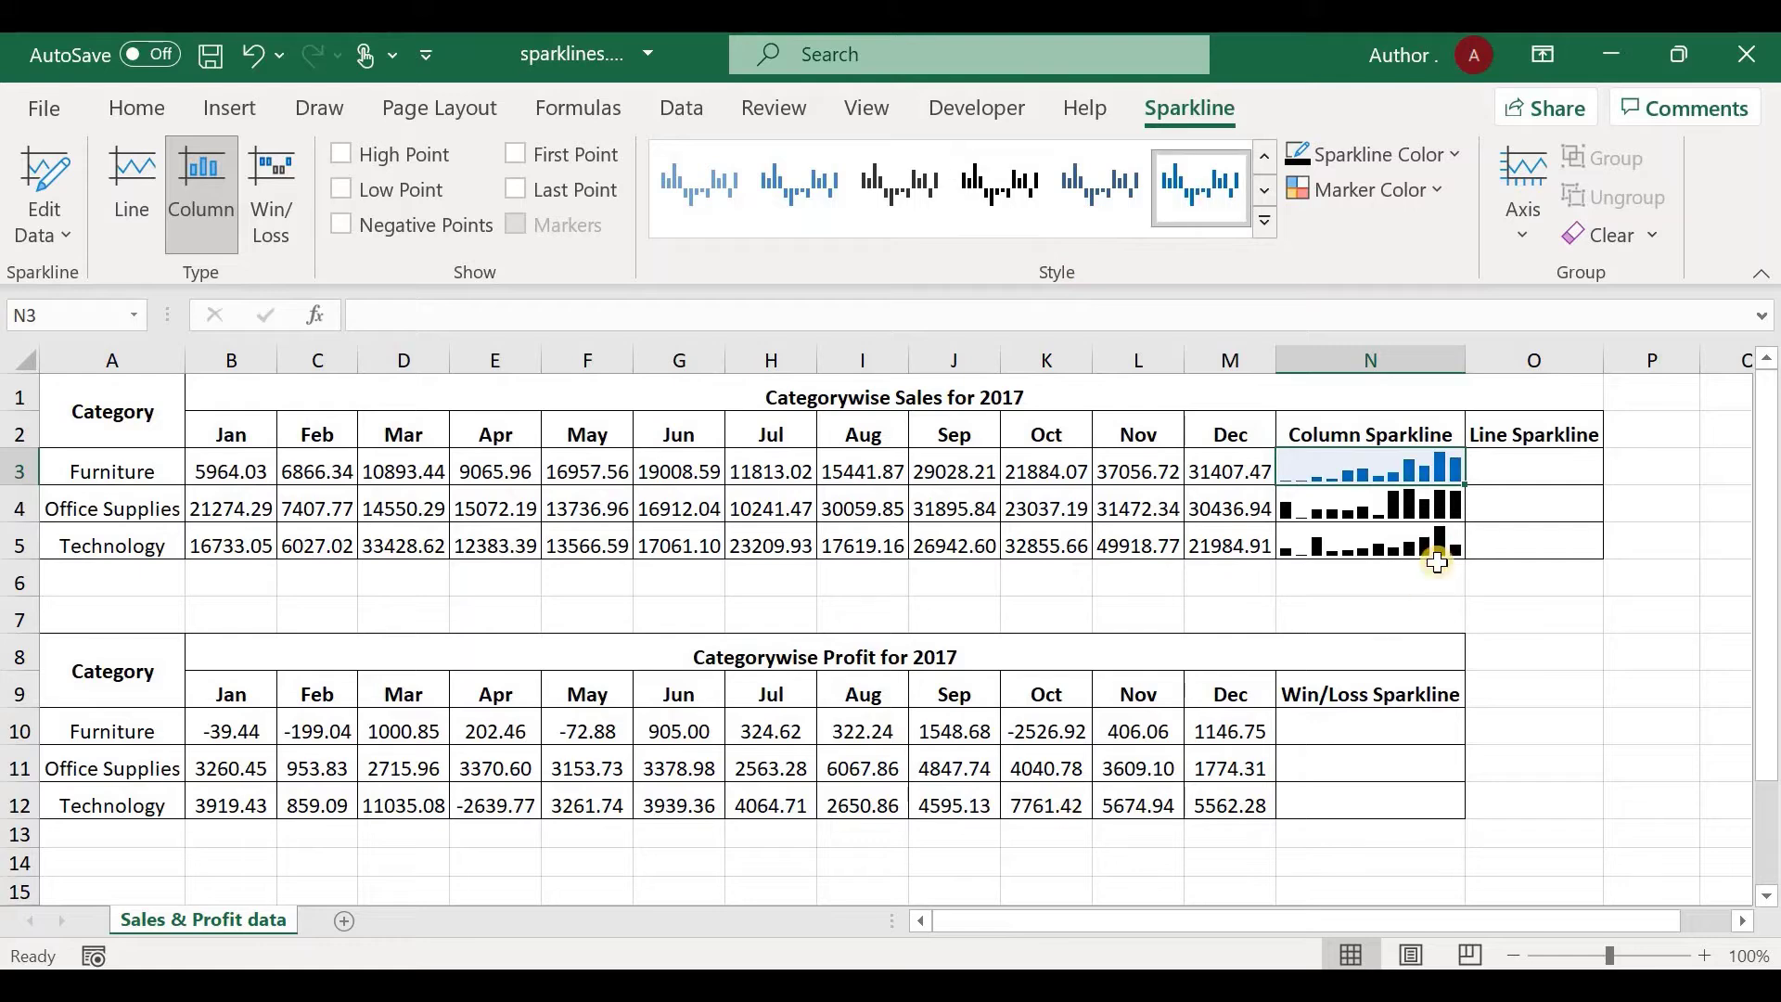
left_click(1264, 220)
key("Escape")
key("Down")
left_click(1425, 546)
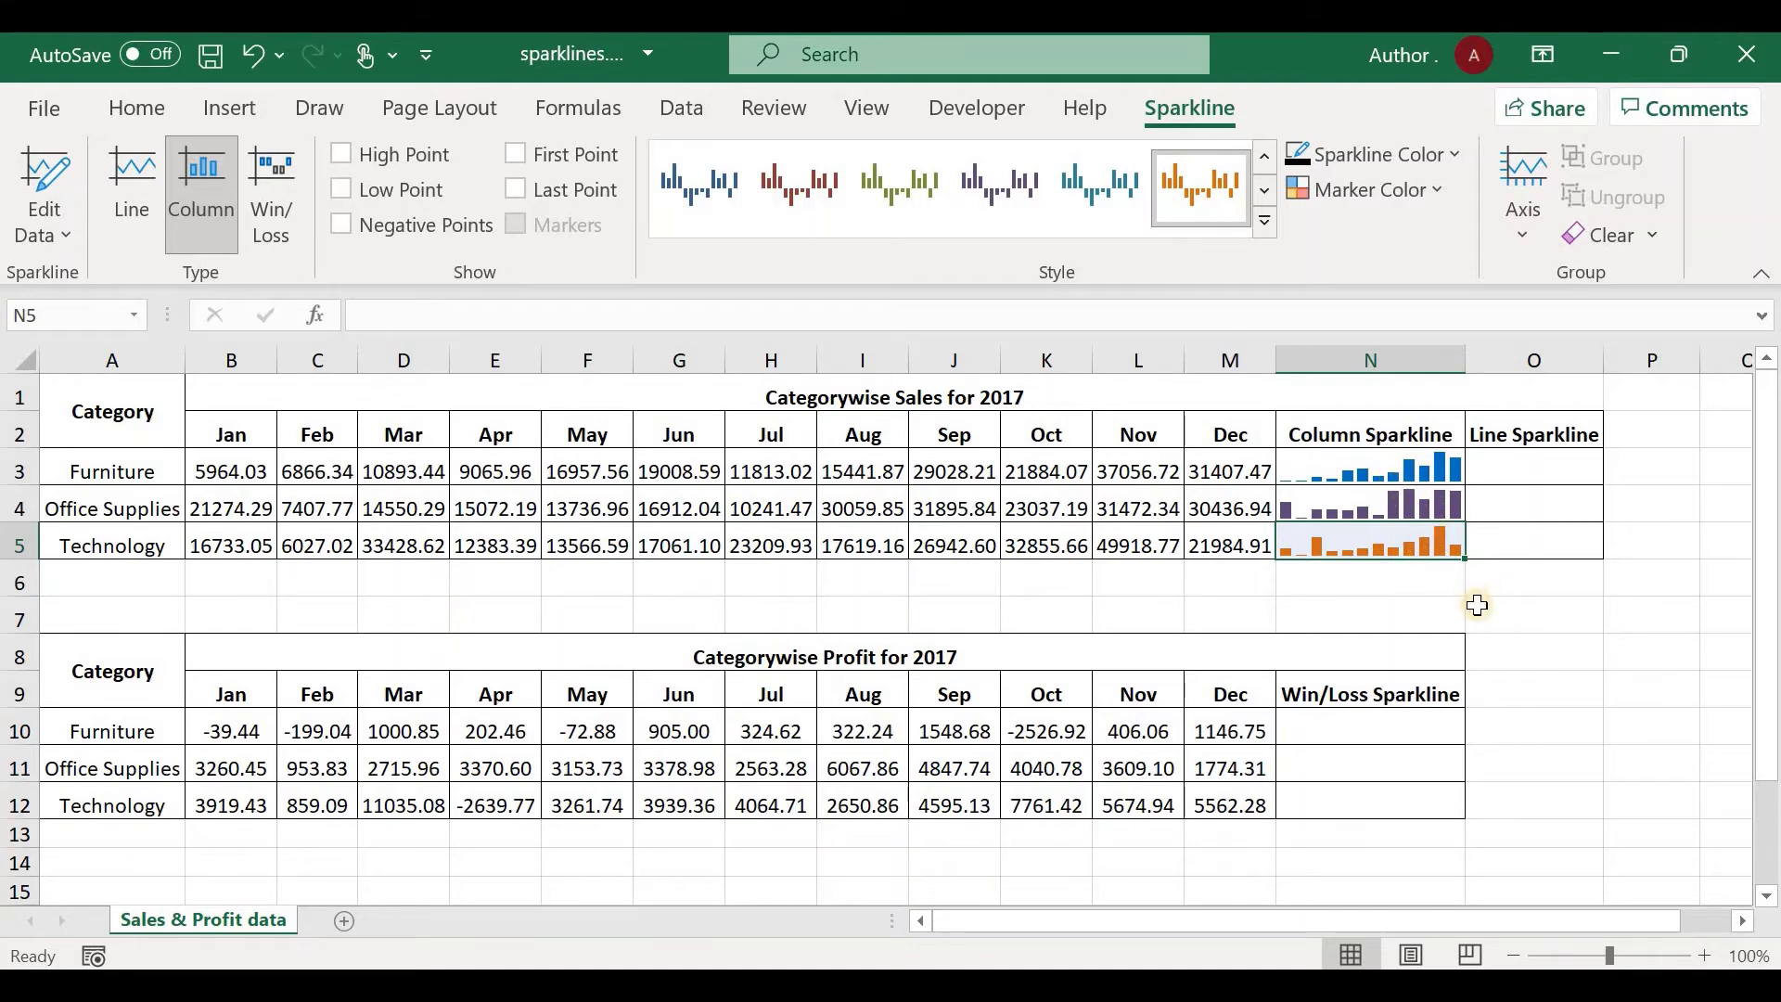
left_click(1526, 547)
left_click_drag(1379, 461, 1404, 523)
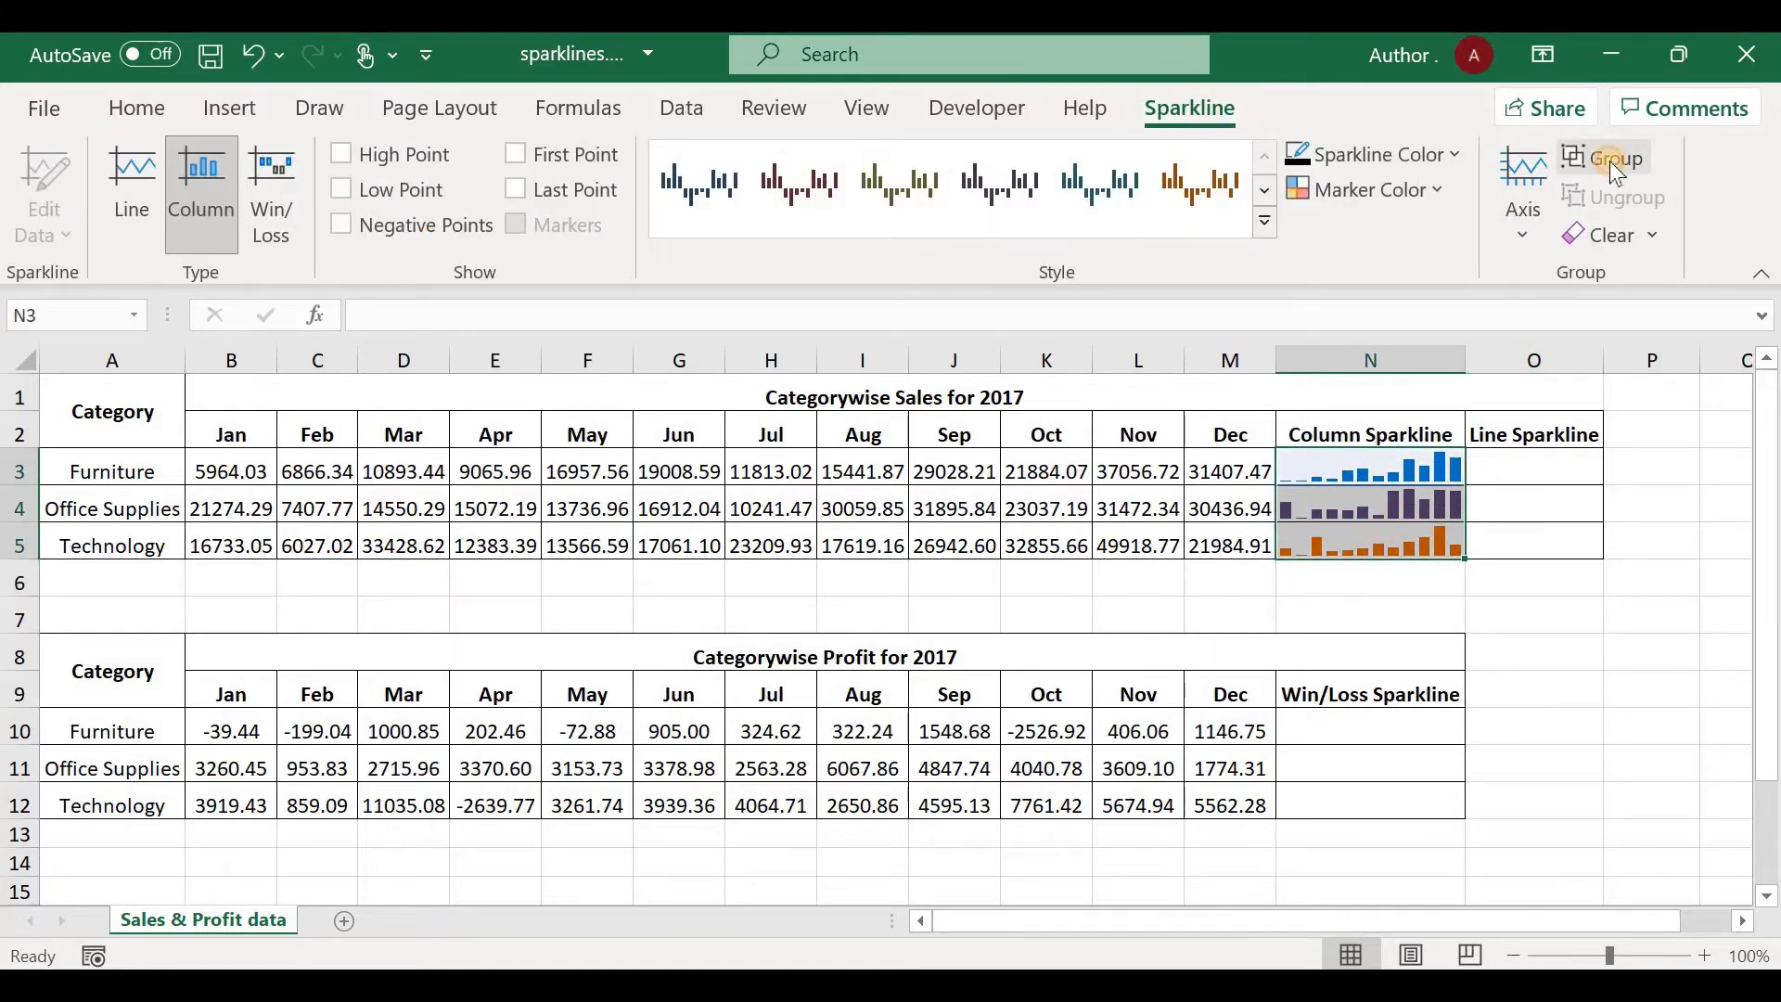
left_click(1610, 160)
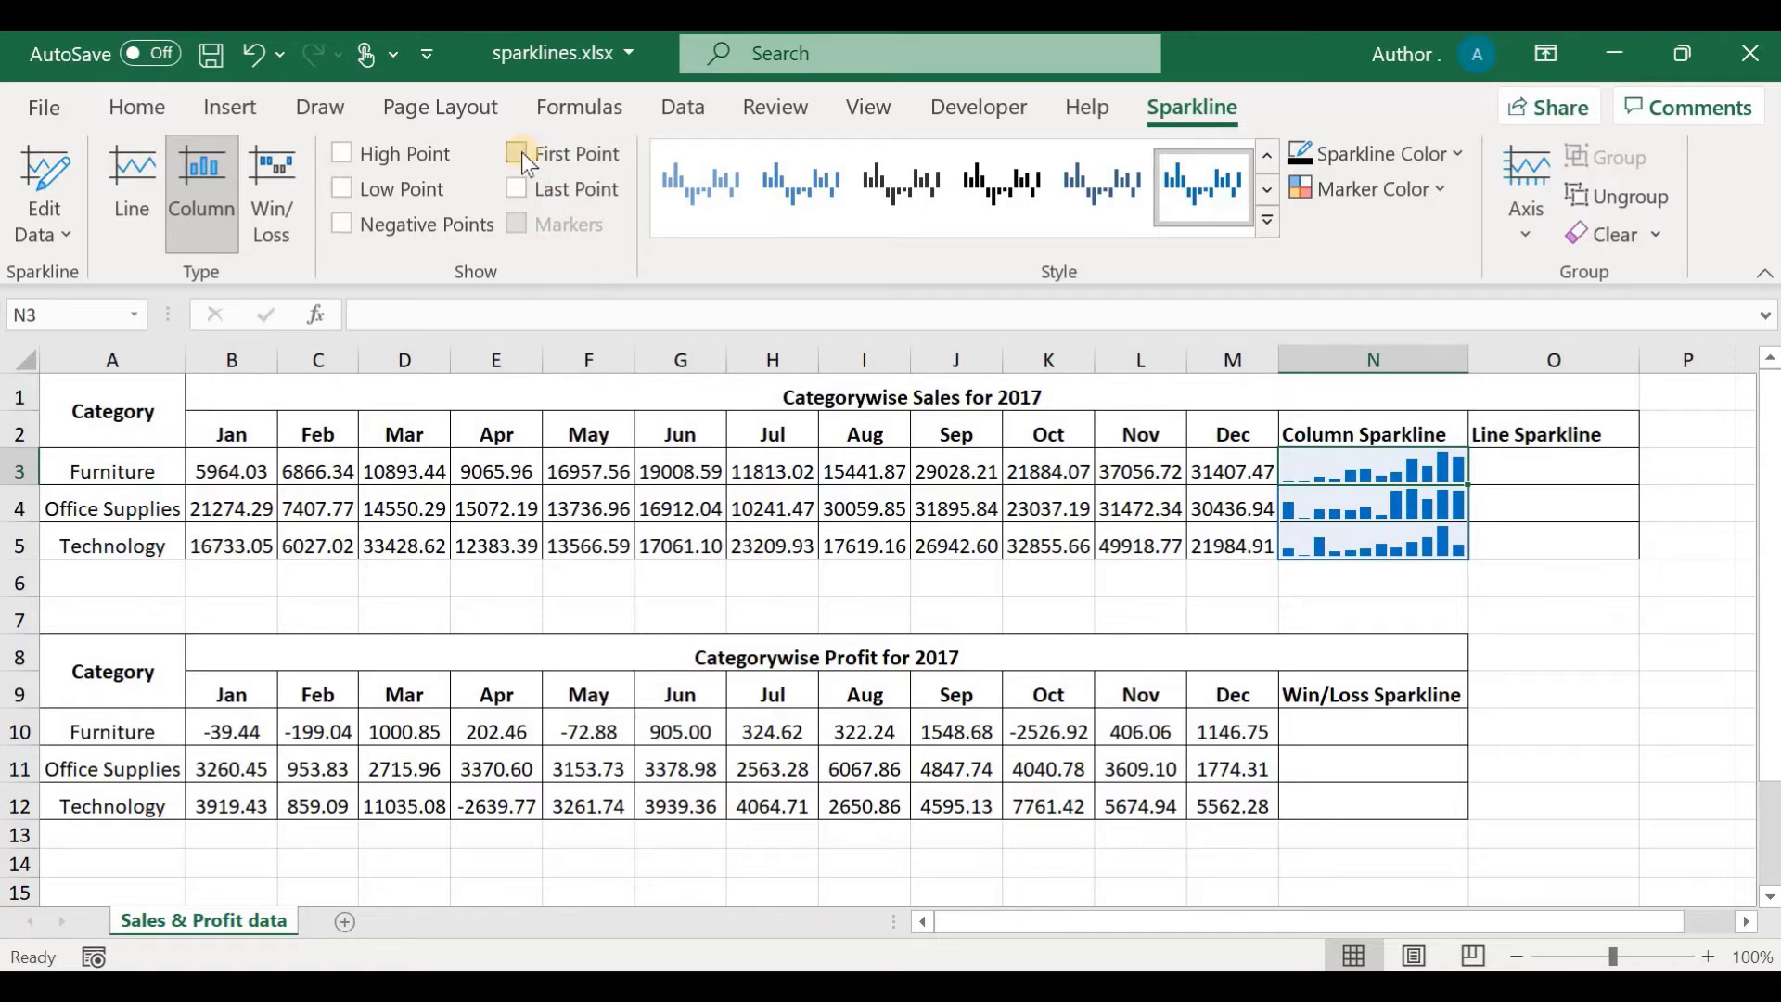
Show High Point and Low Point on the column sparklines and open Marker Color.
left_click(344, 153)
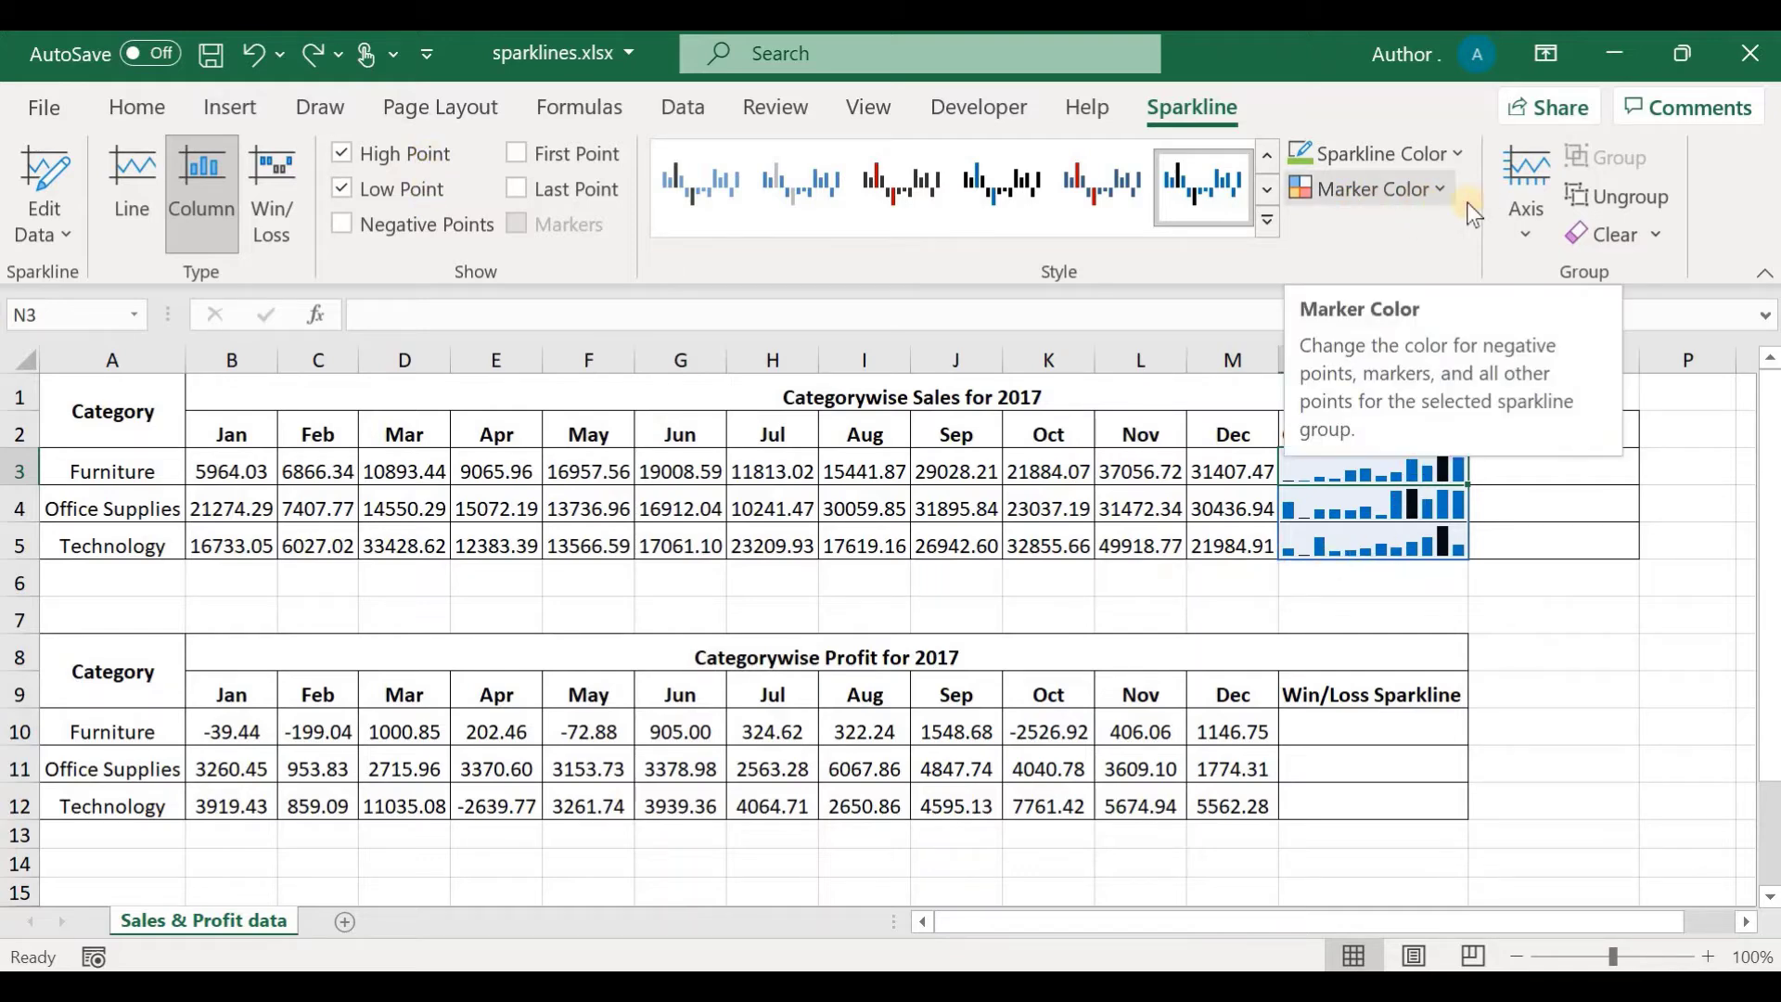
left_click(1443, 195)
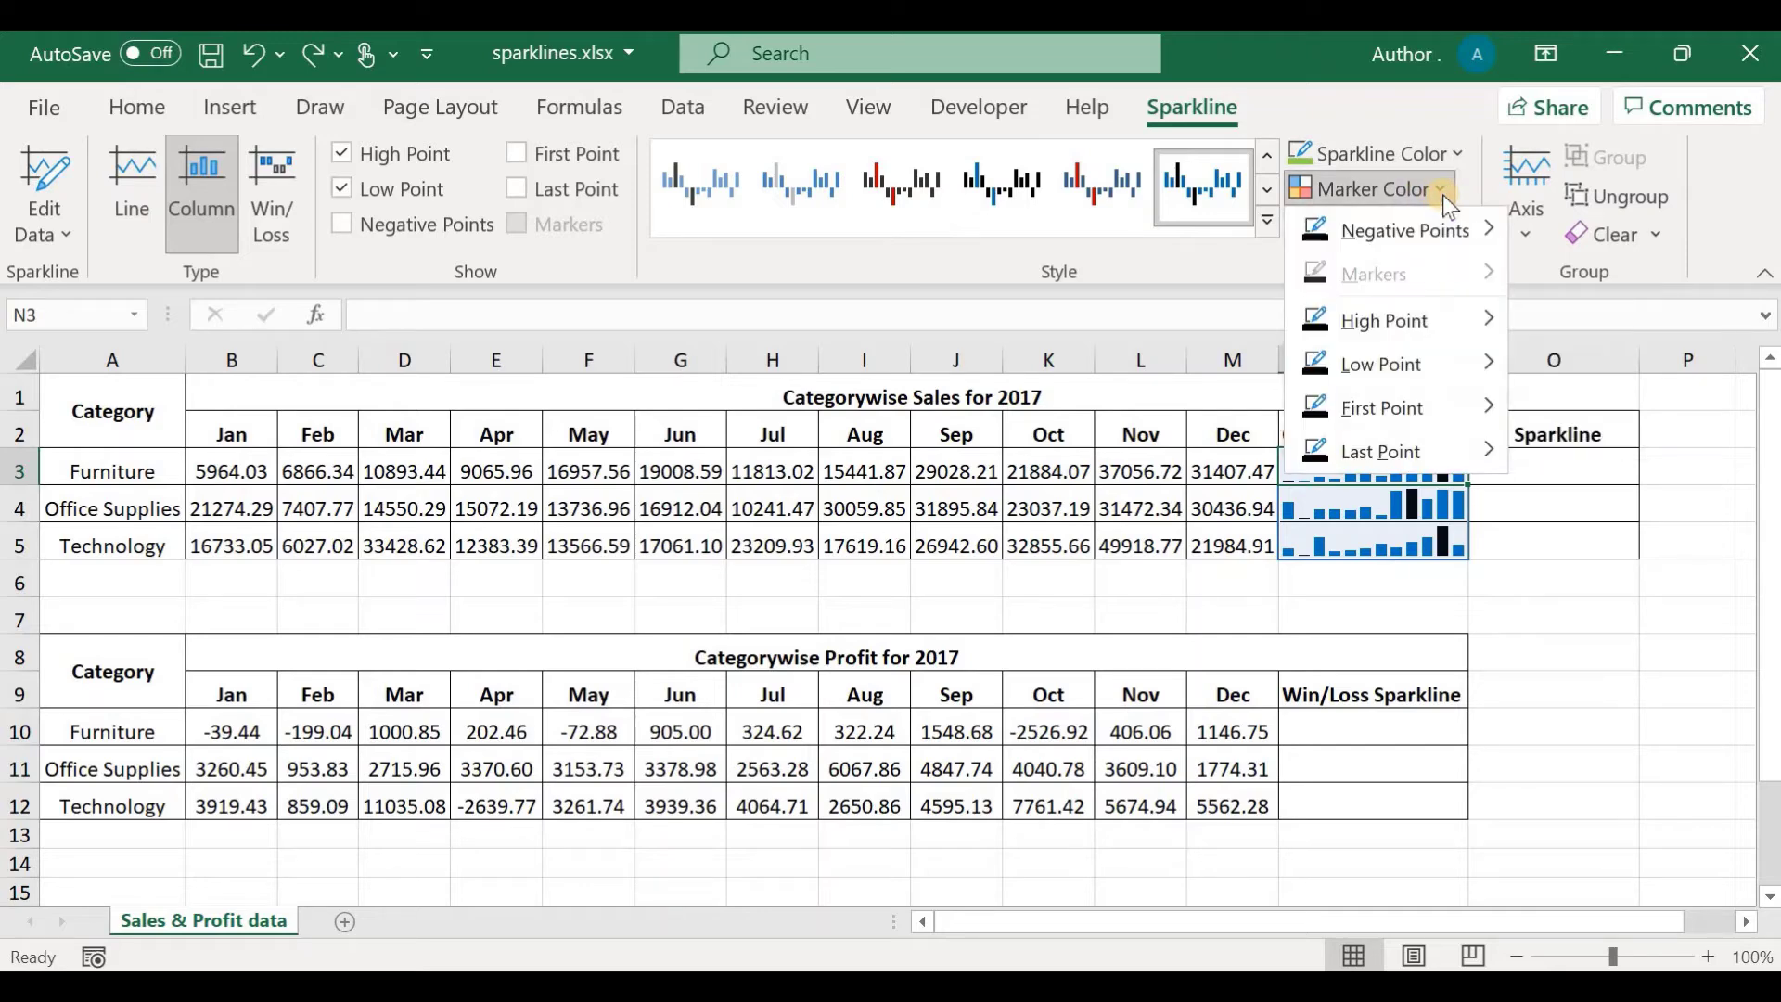
Set the column sparklines' high-point colour to green and low-point colour to orange.
mouse_move(1475, 322)
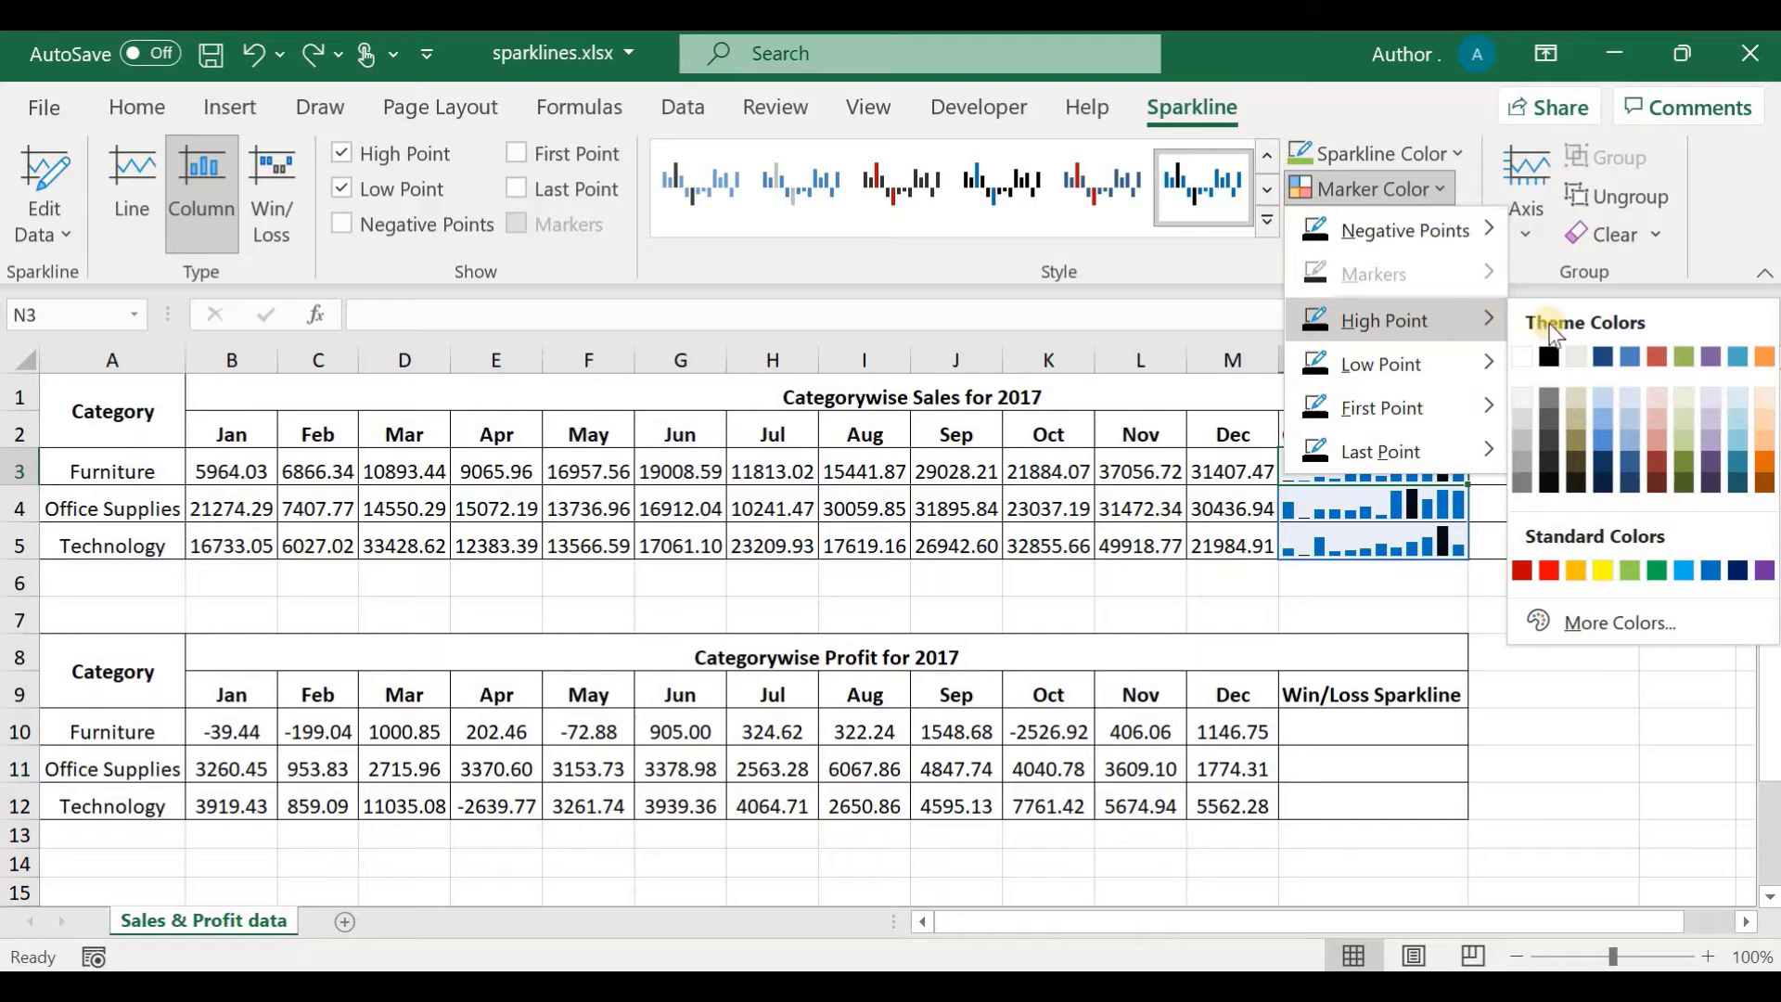
left_click(1658, 572)
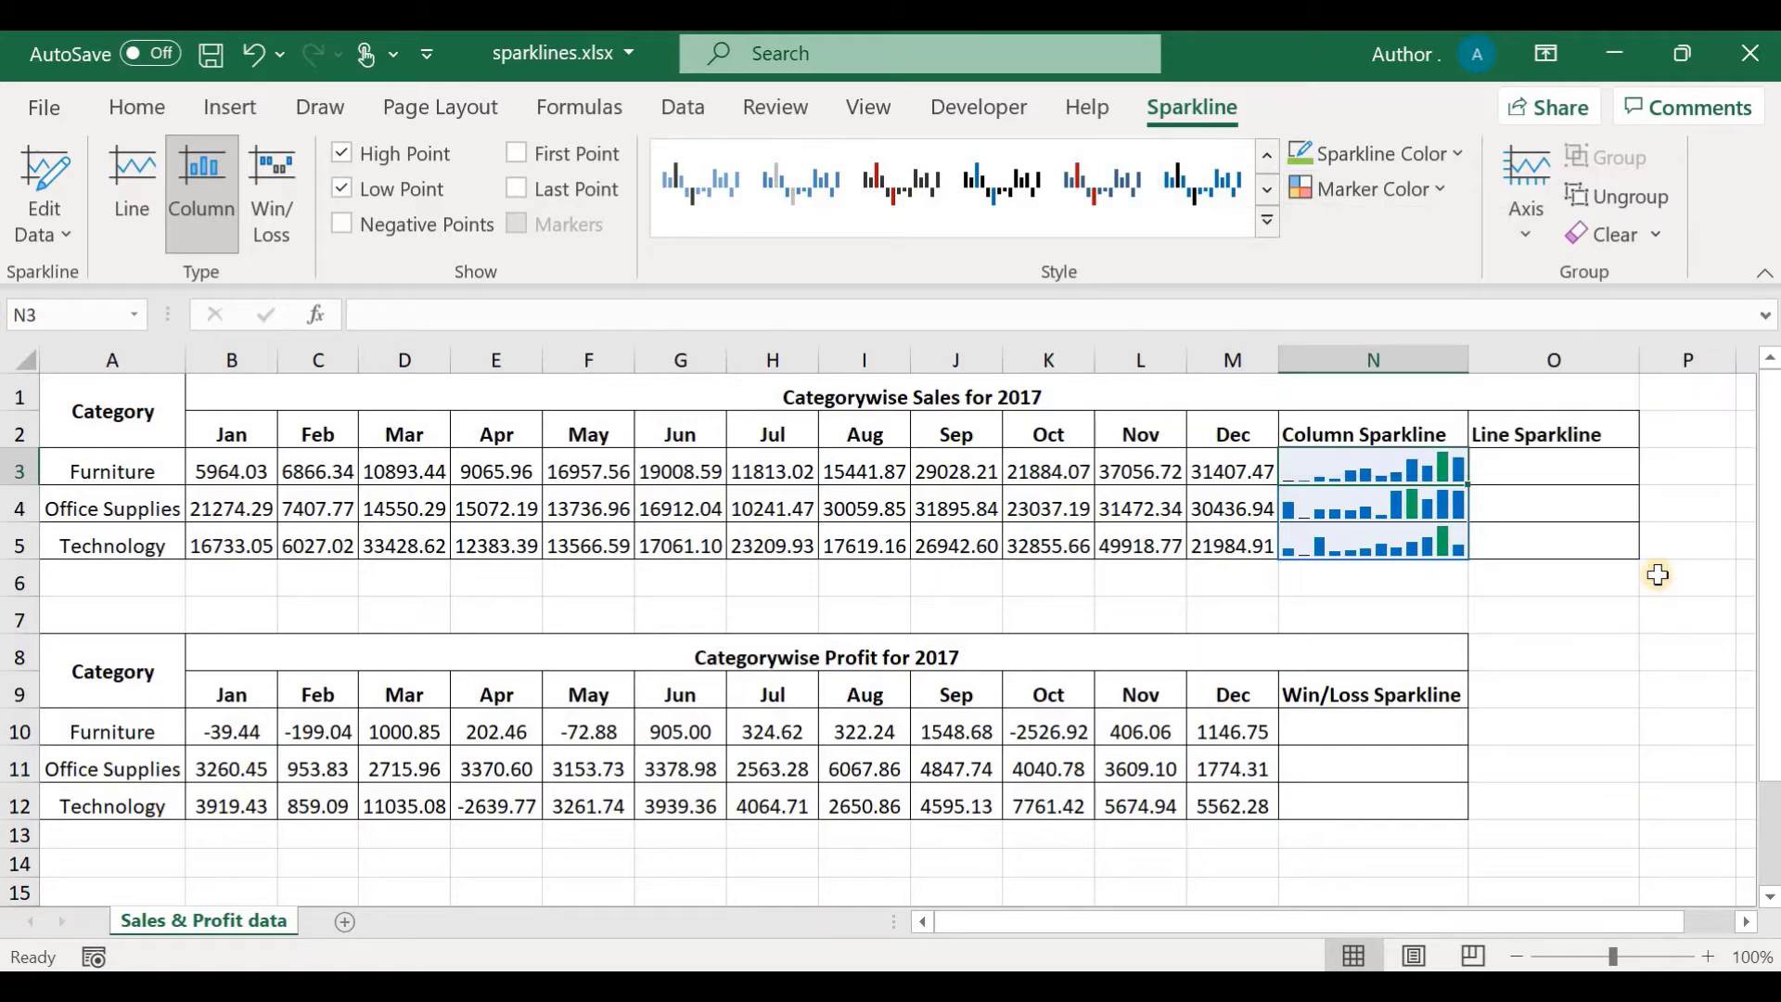
left_click(1441, 191)
mouse_move(1478, 362)
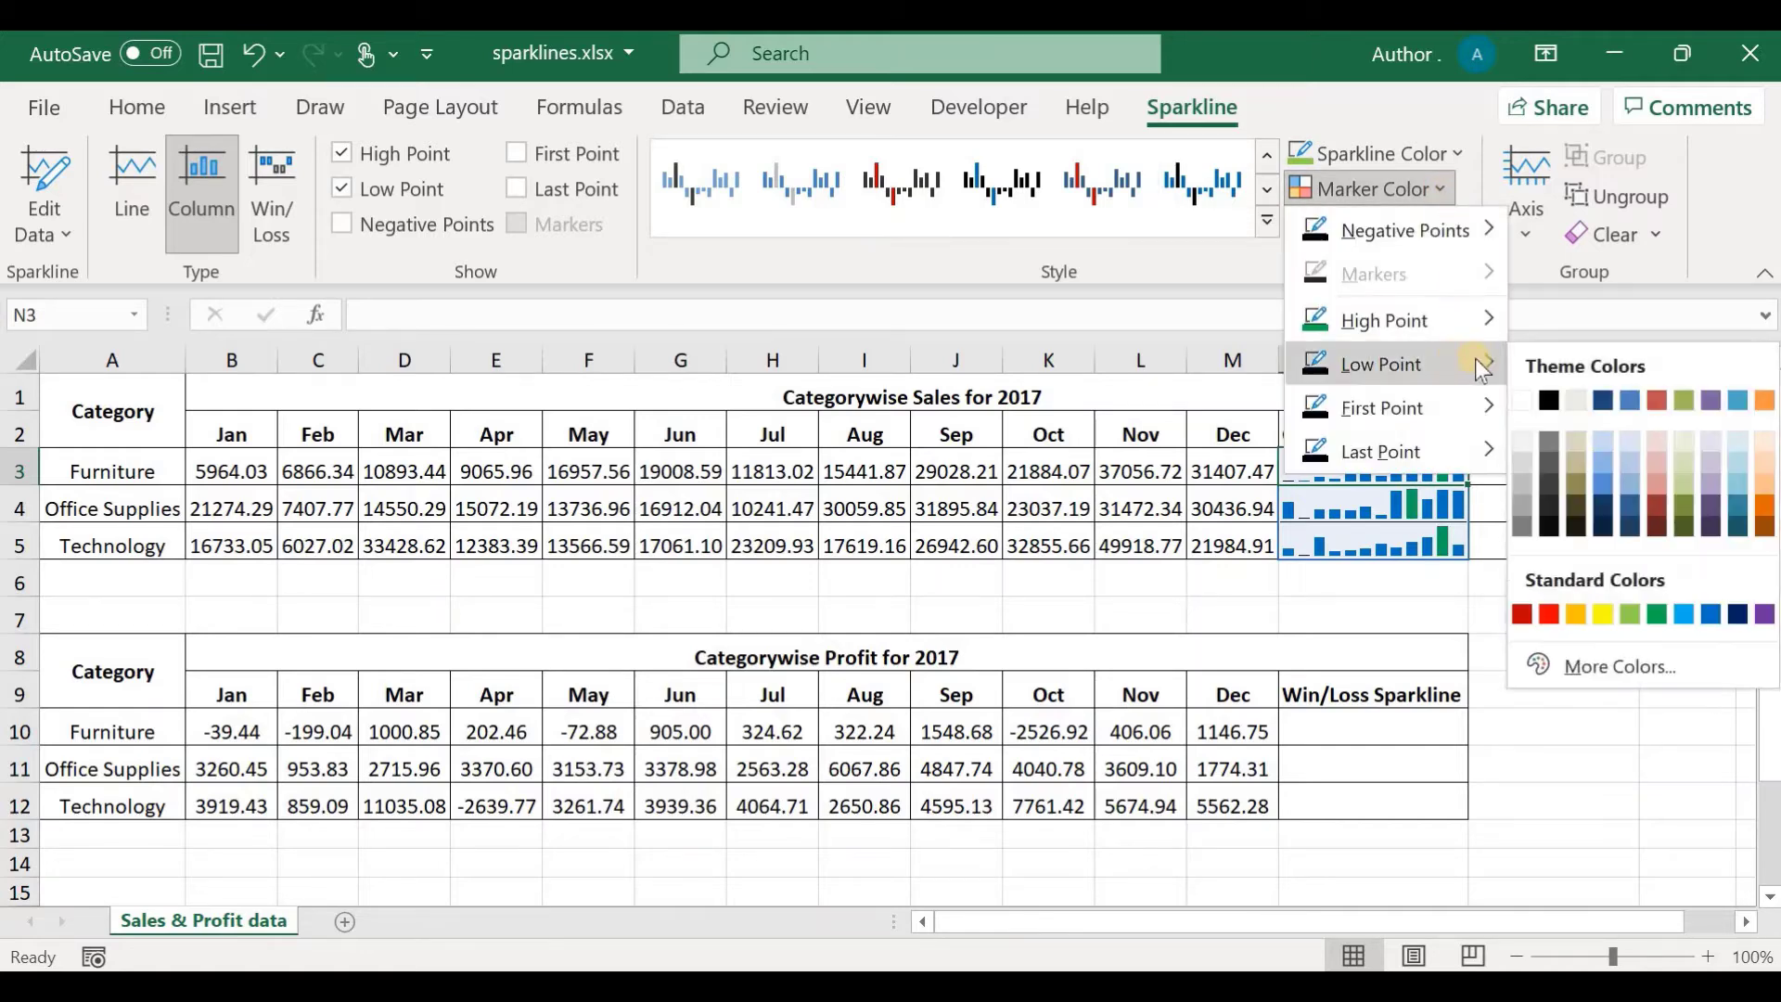
left_click(1549, 614)
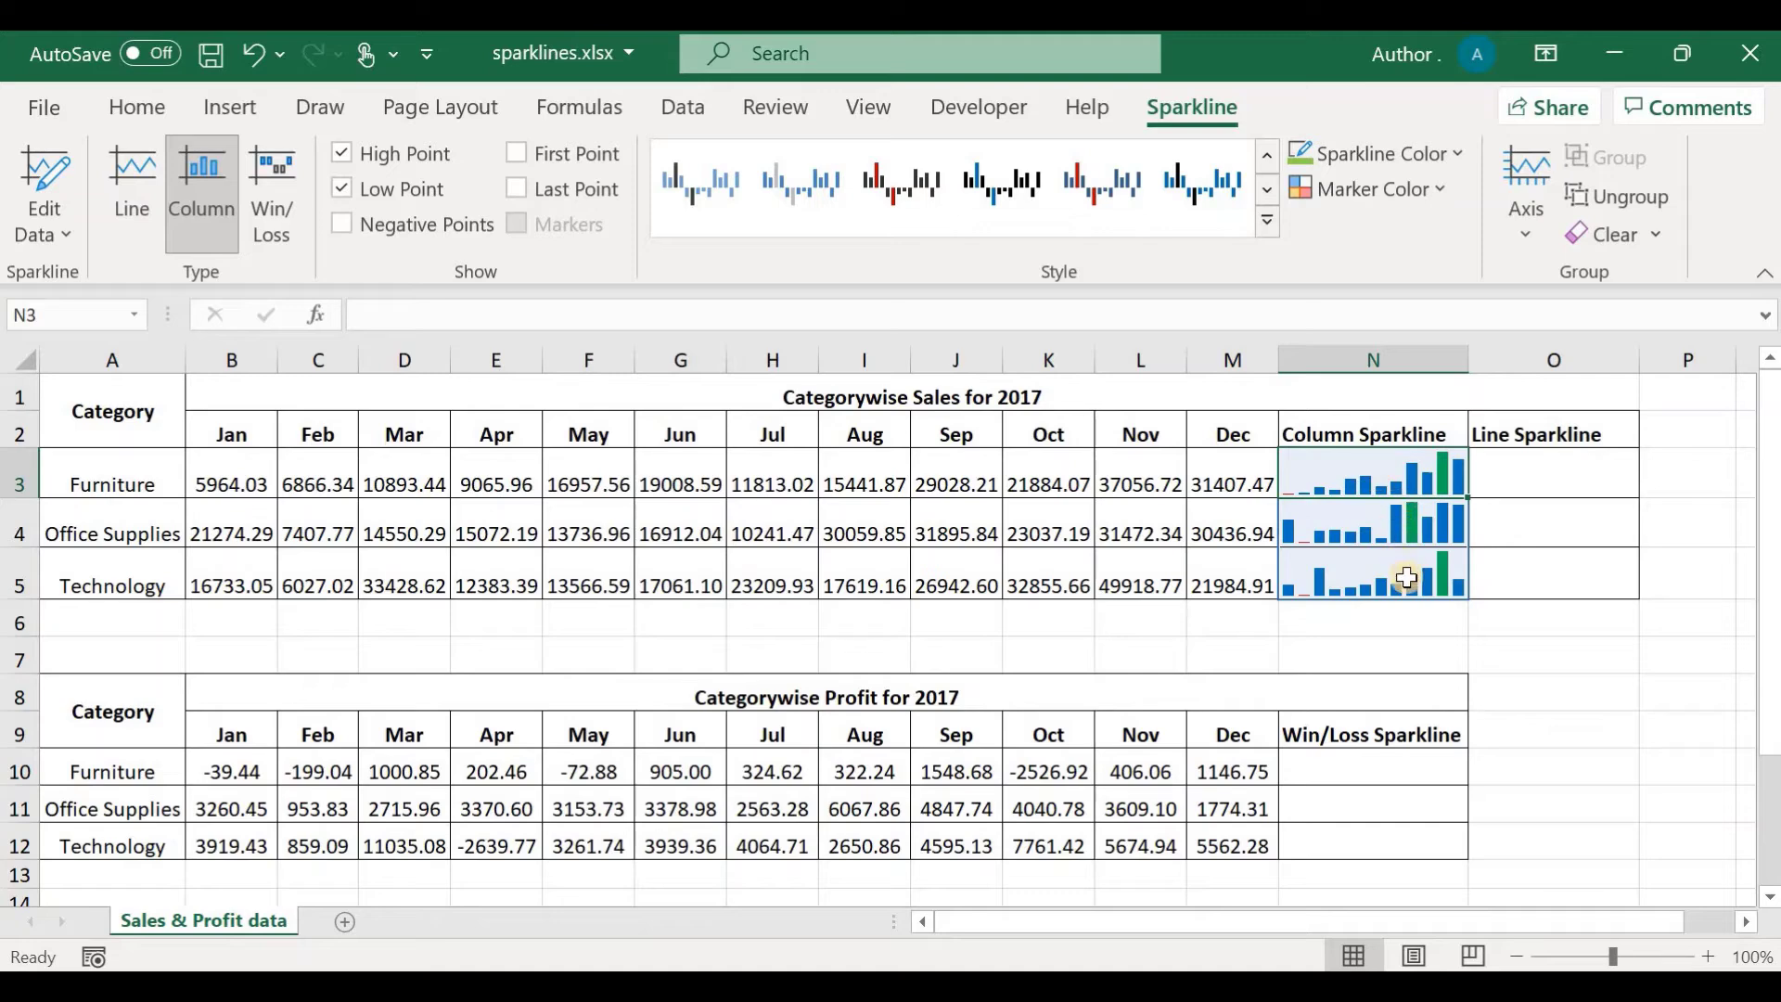
left_click(1532, 490)
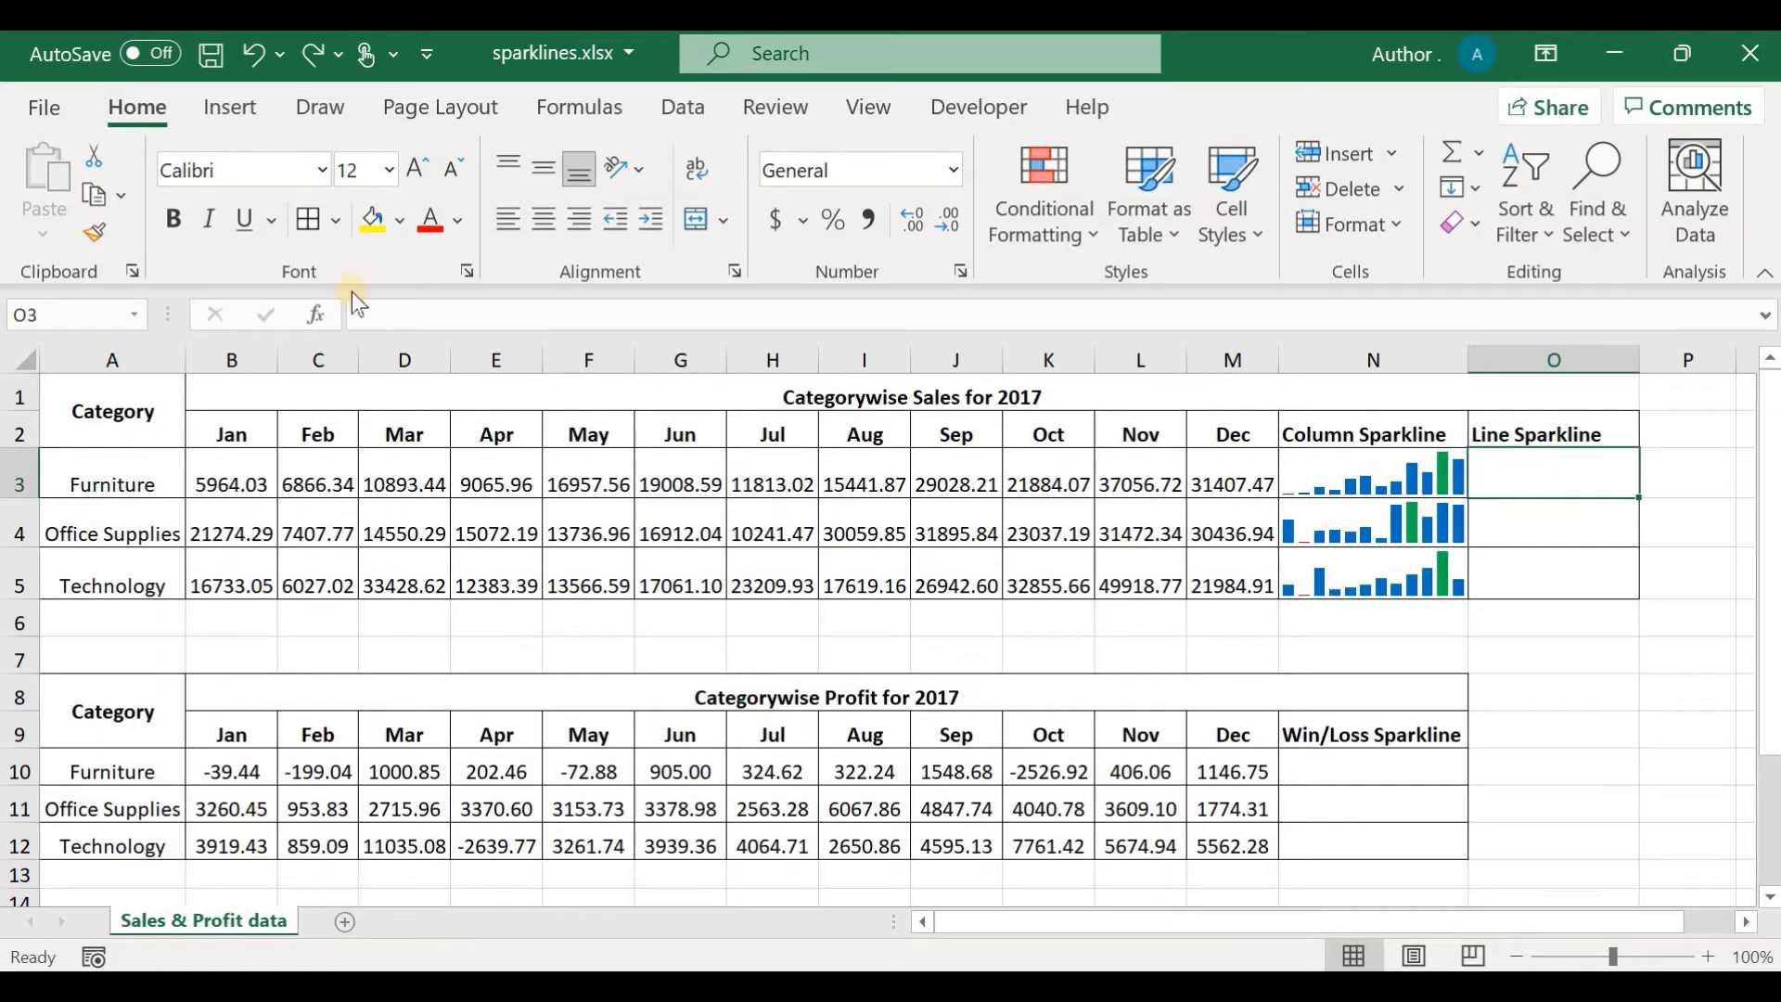
Insert a Line sparkline in O3 from B3:M3 and fill it down to O5.
left_click(235, 107)
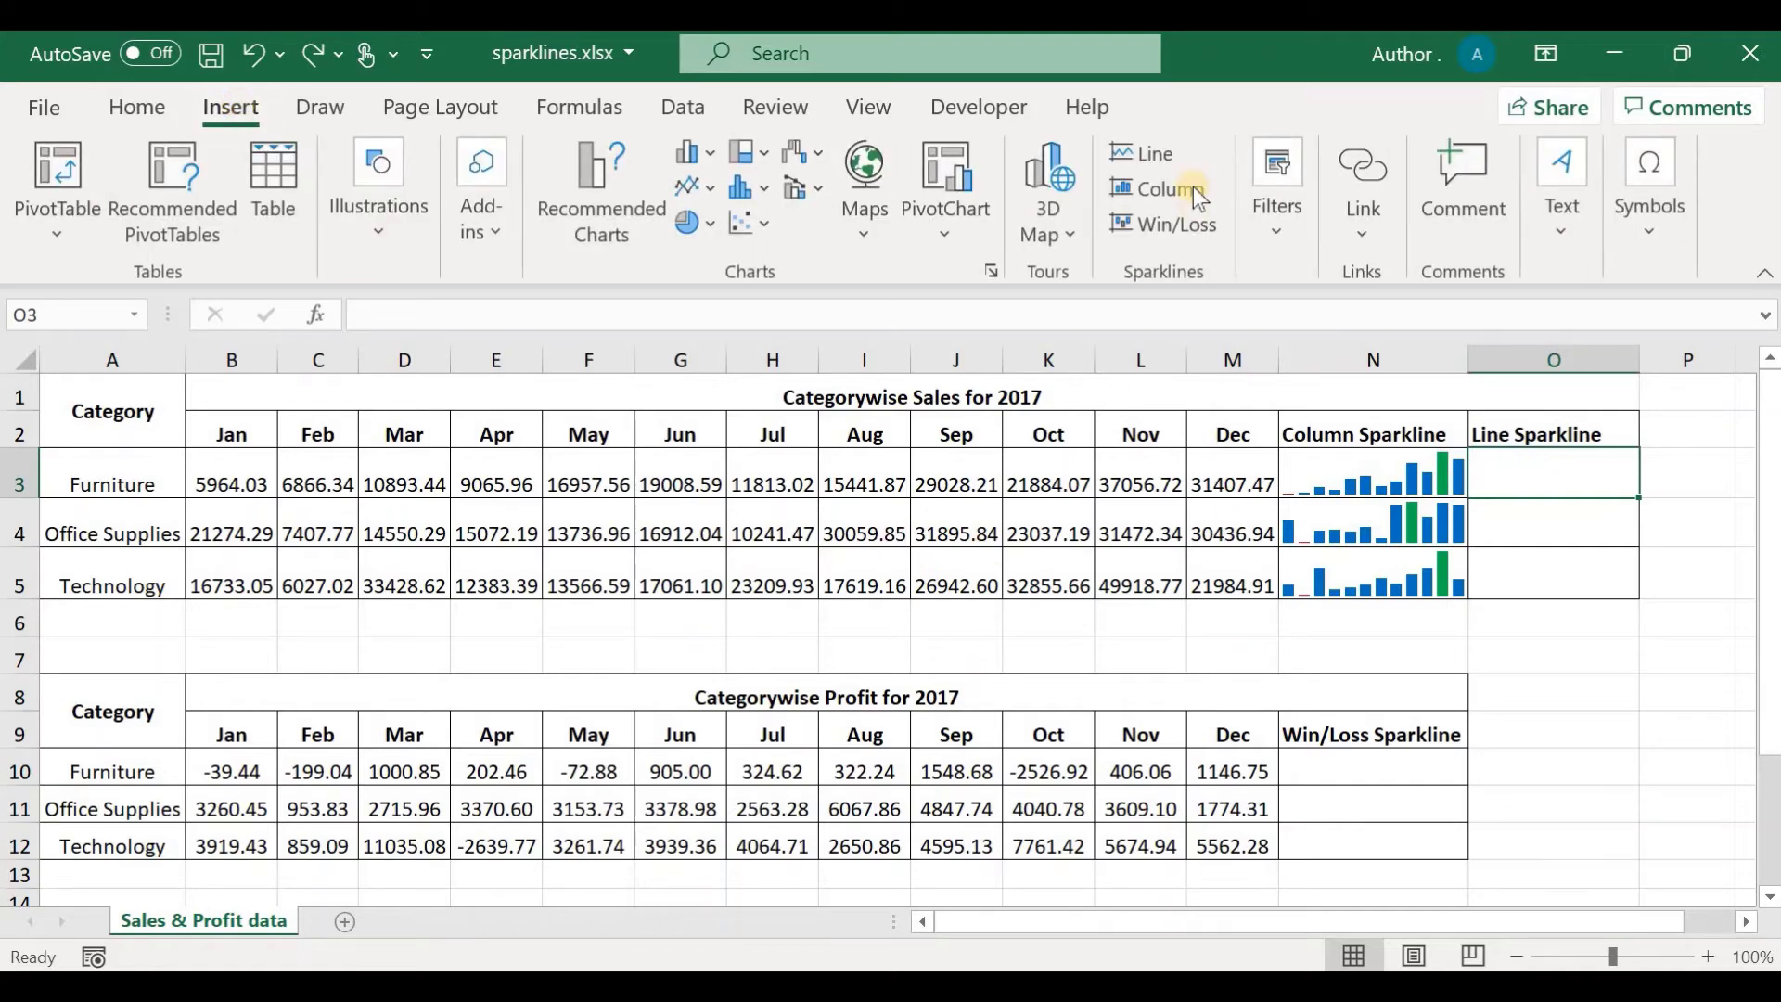
left_click(1176, 156)
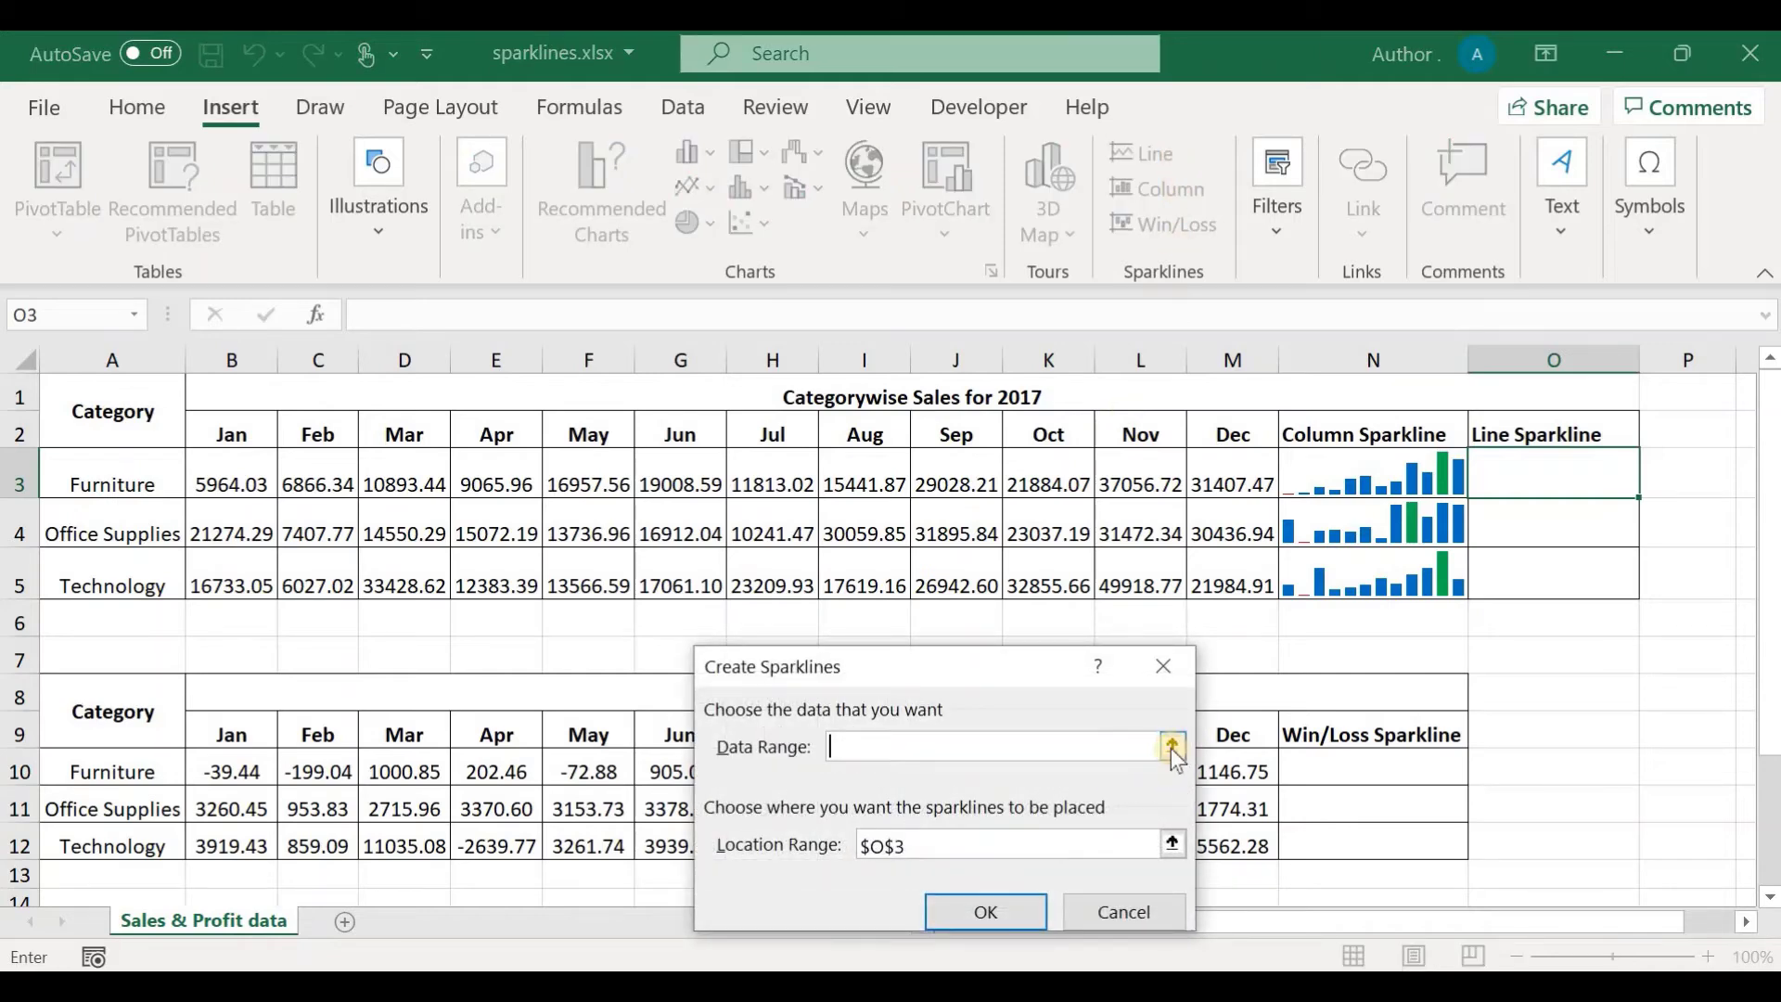
left_click(1172, 747)
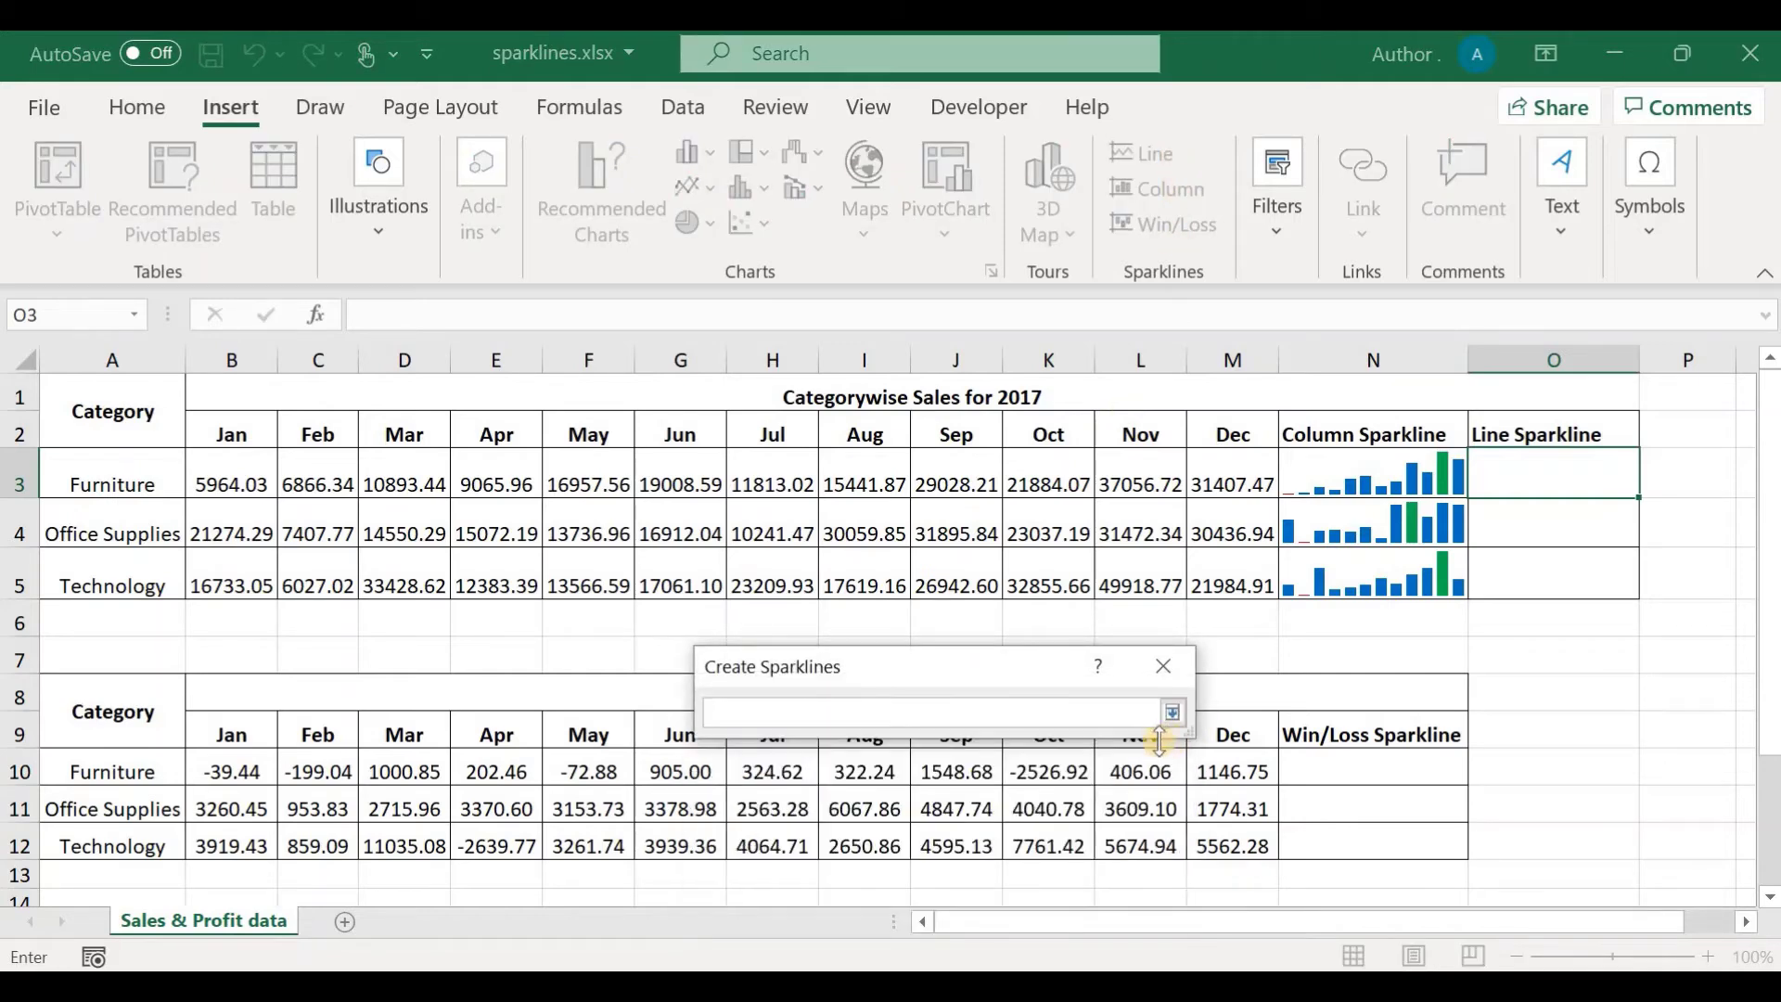
left_click_drag(202, 483, 1263, 475)
left_click(1172, 713)
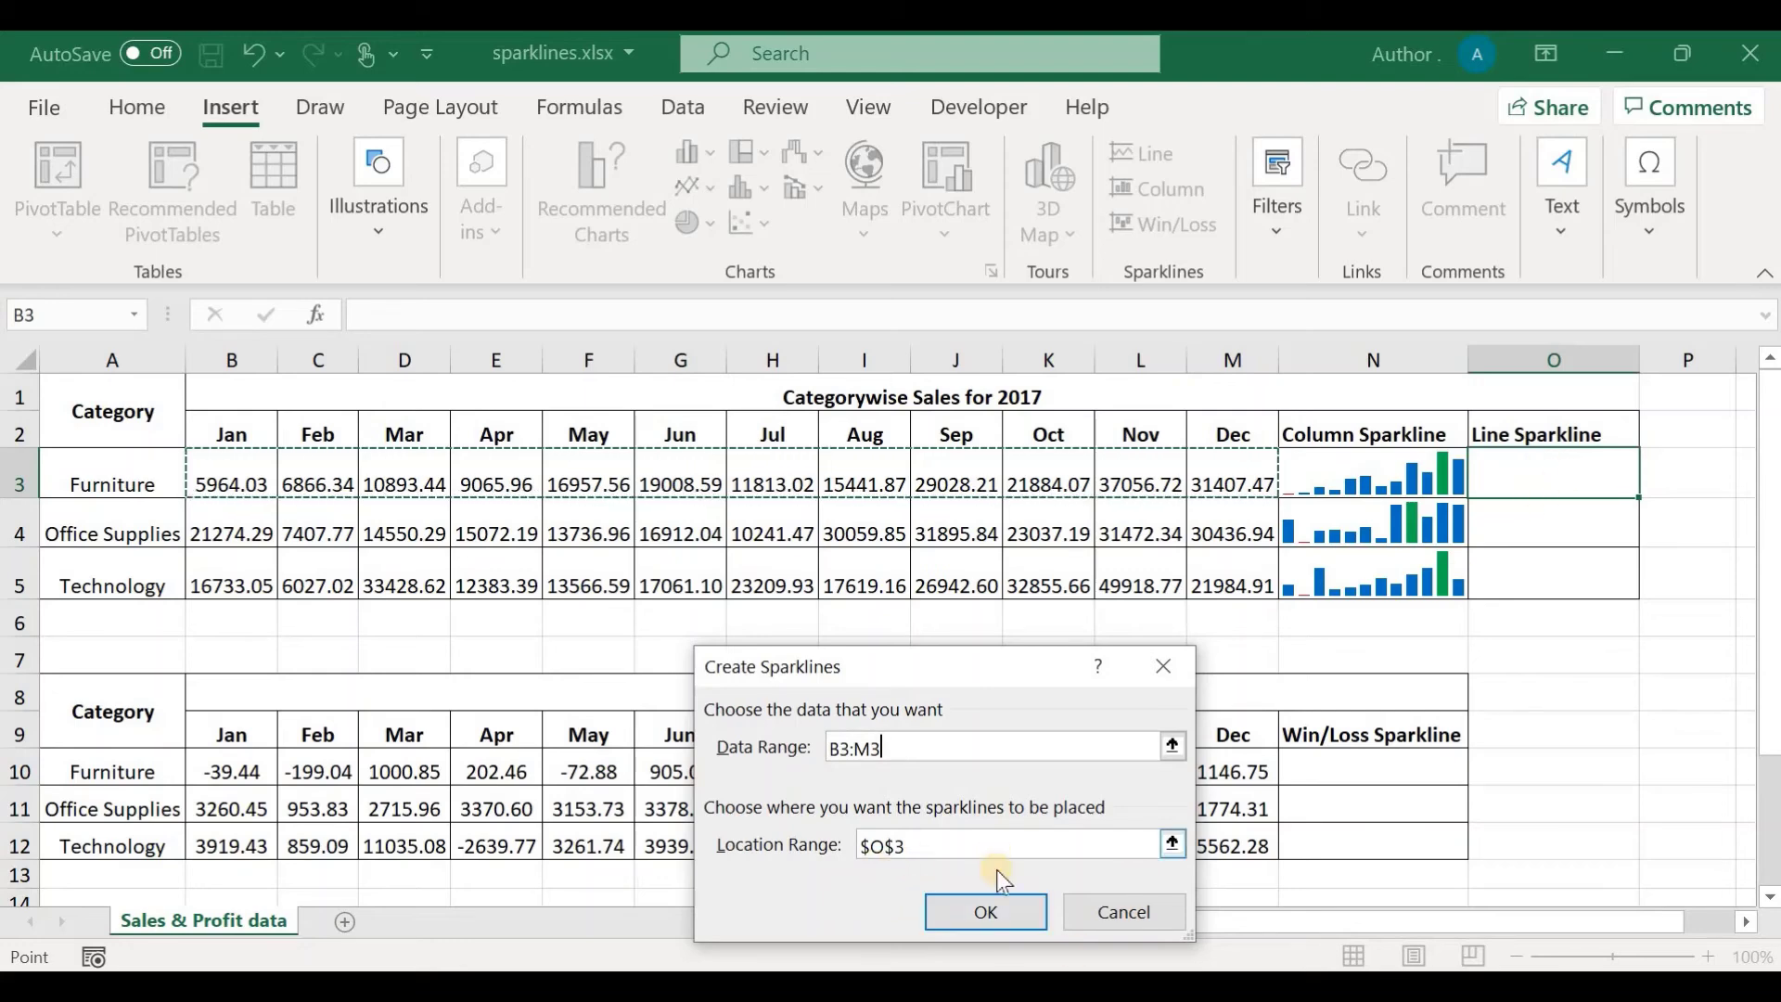
left_click(992, 914)
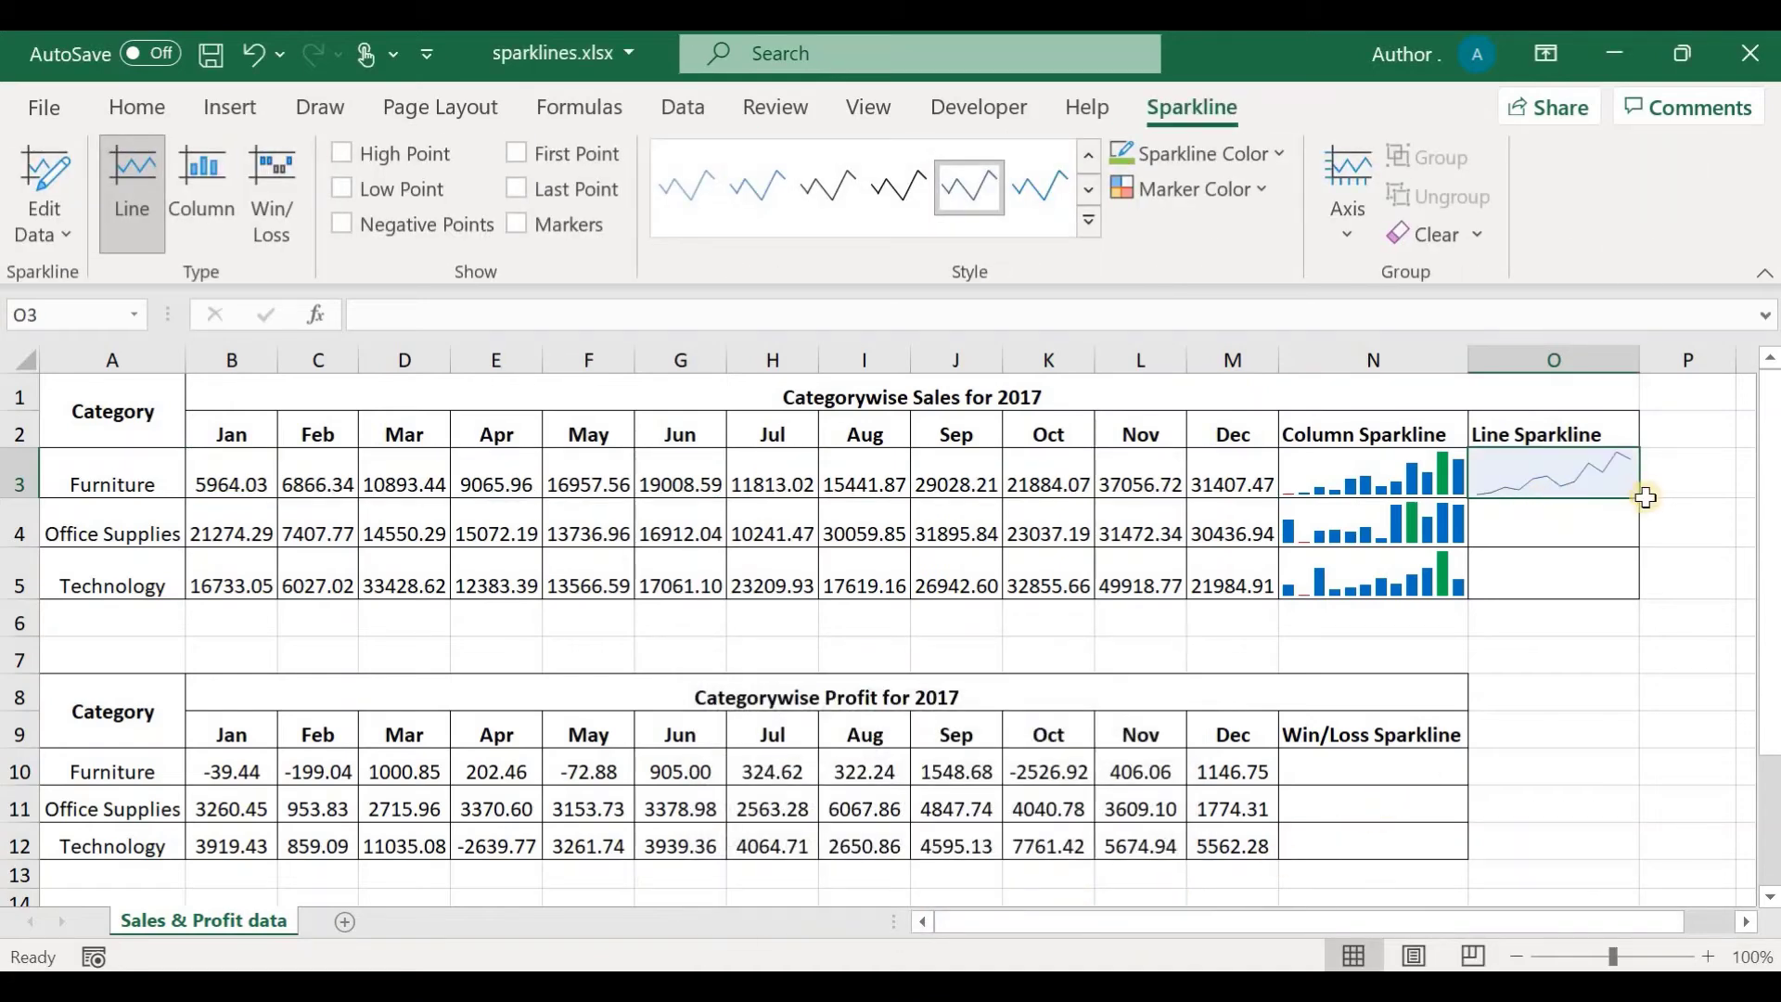
left_click_drag(1642, 498, 1645, 598)
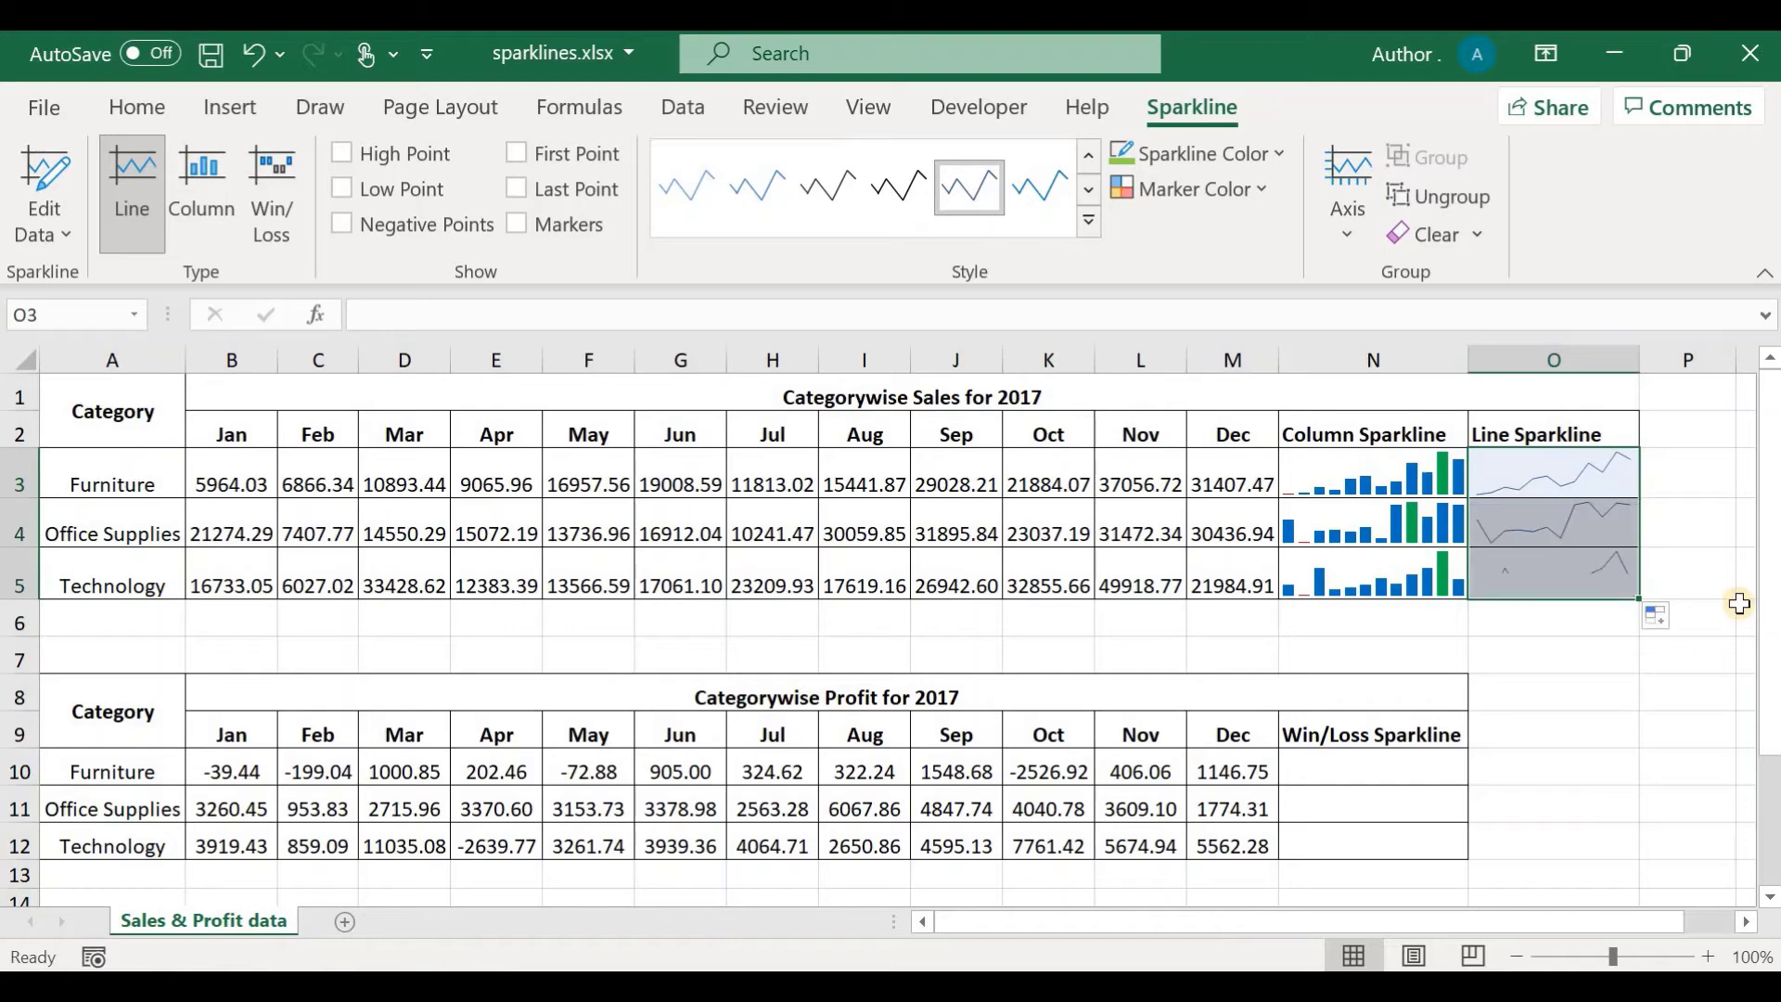
Apply Sky Blue, Sparkline Style Accent 5, Lighter 40% and turn on high and low points.
left_click(1087, 227)
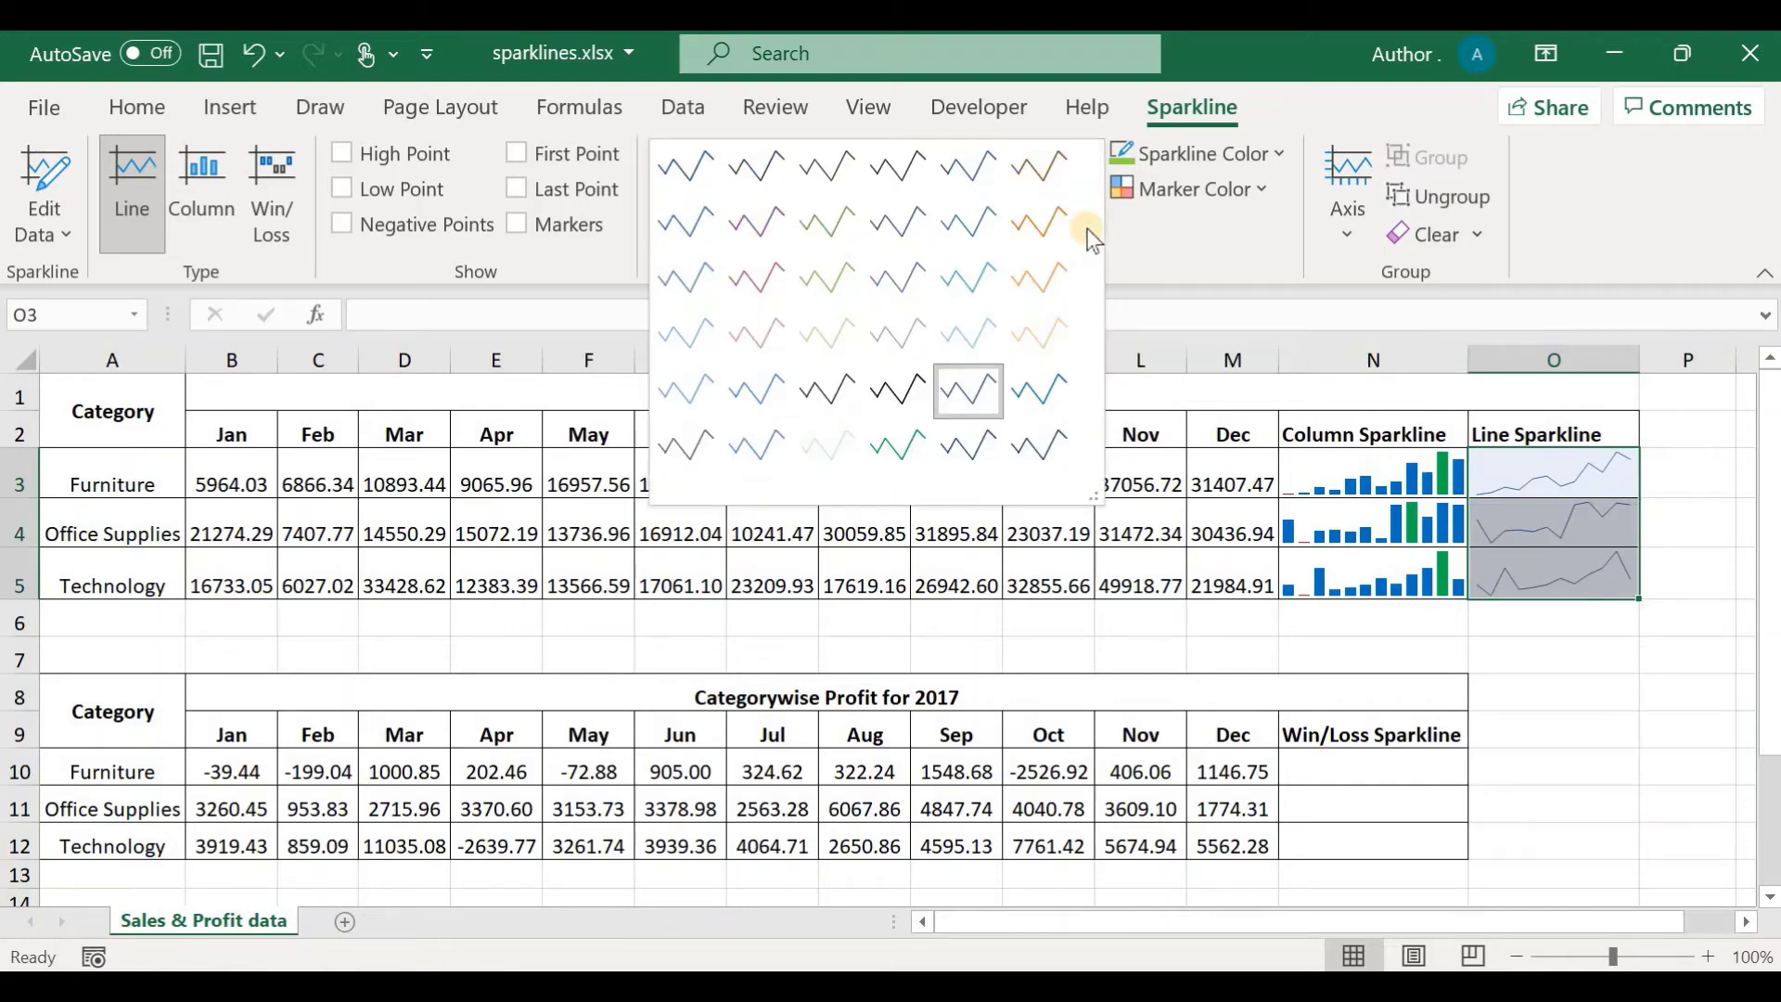
left_click(971, 292)
left_click(342, 153)
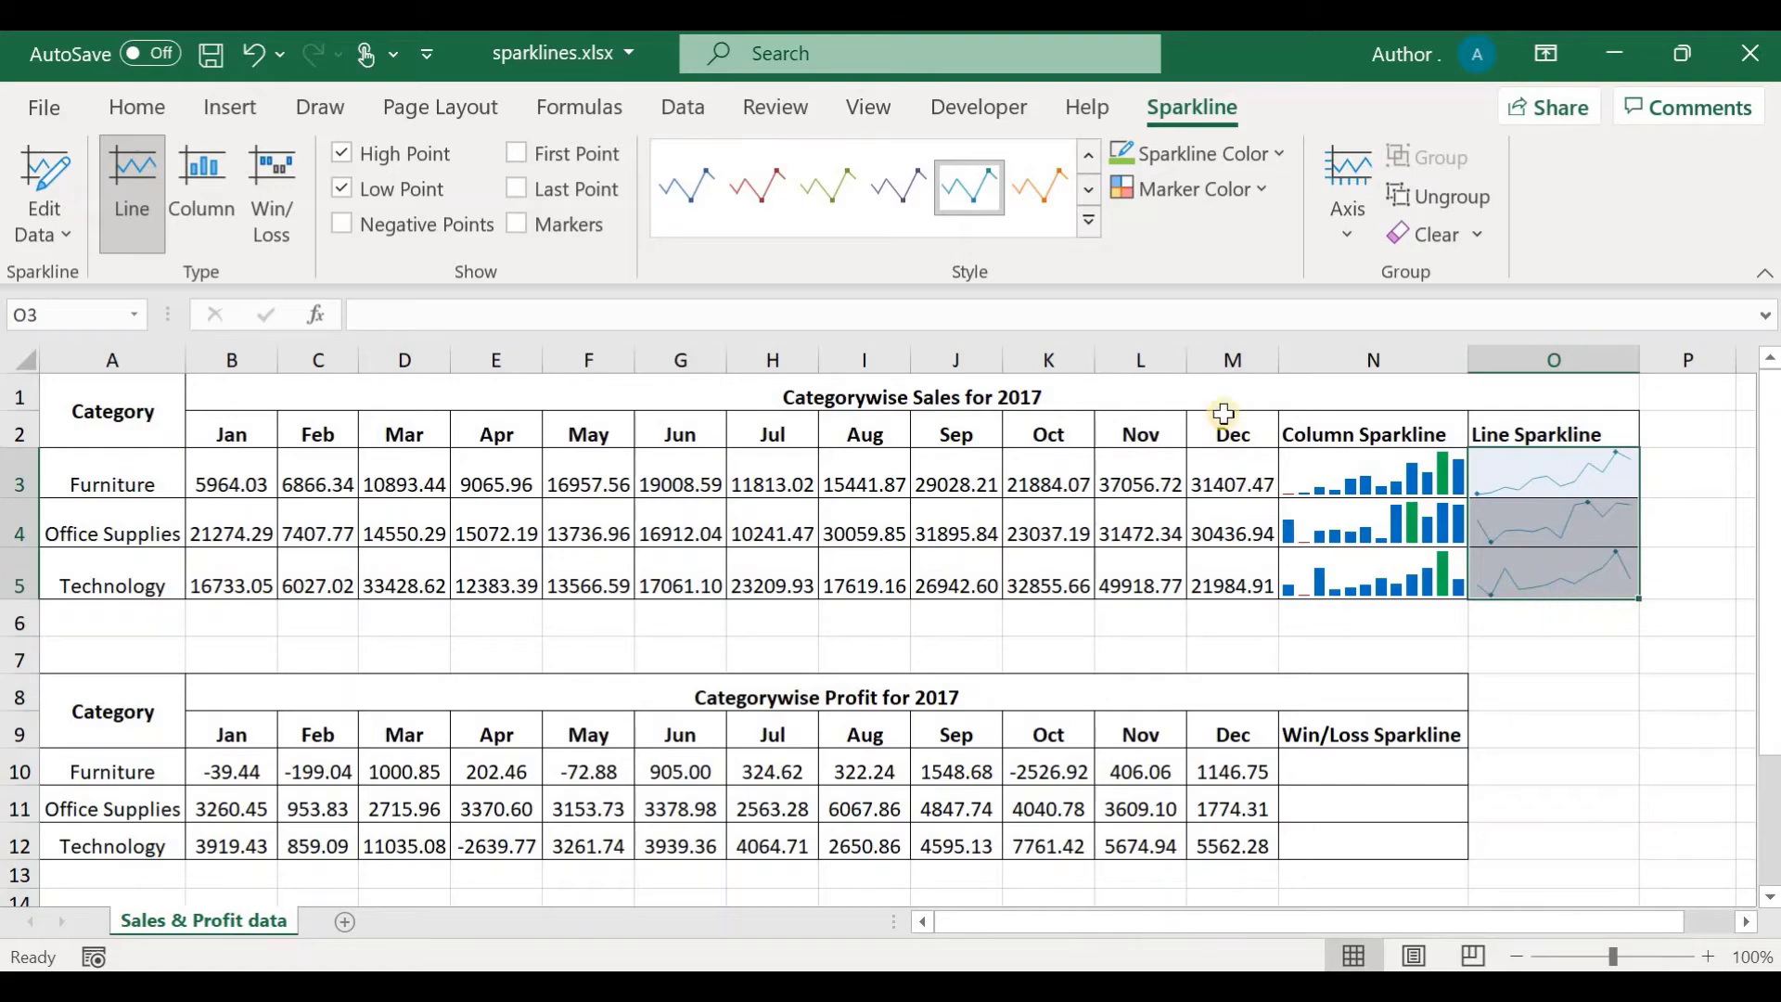
left_click(1527, 485)
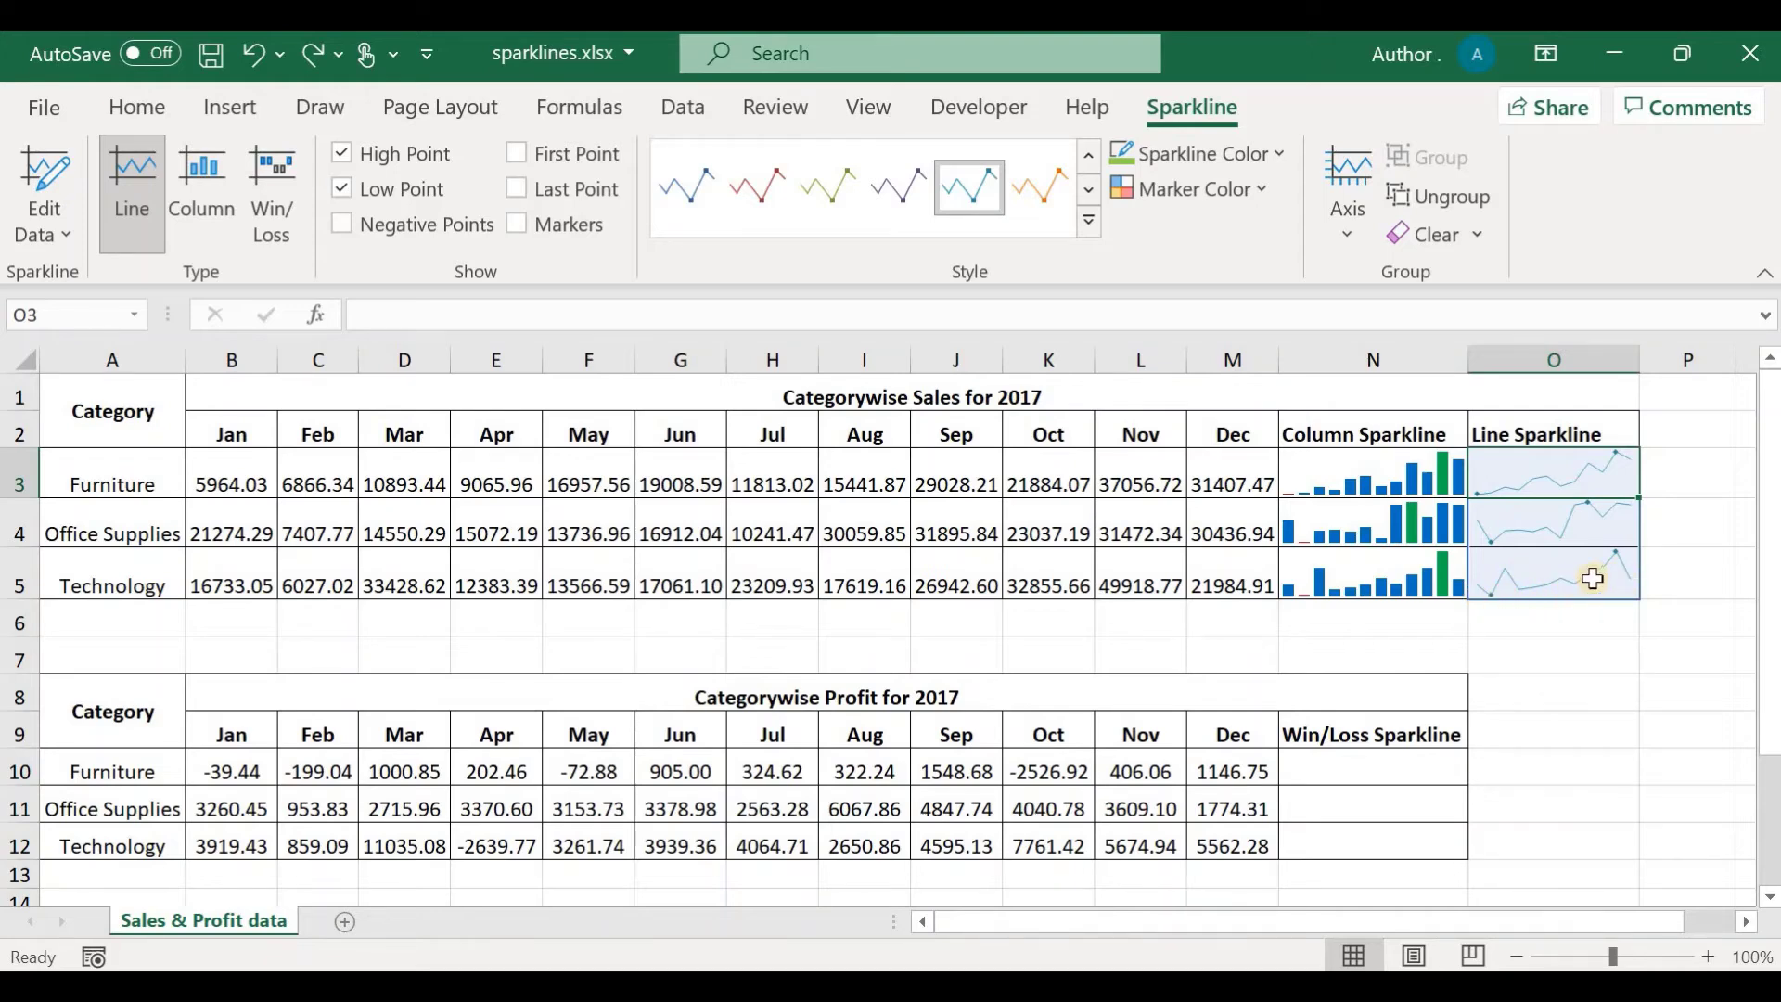
Turn on markers for every point of the line sparklines and set their colour.
left_click(1263, 193)
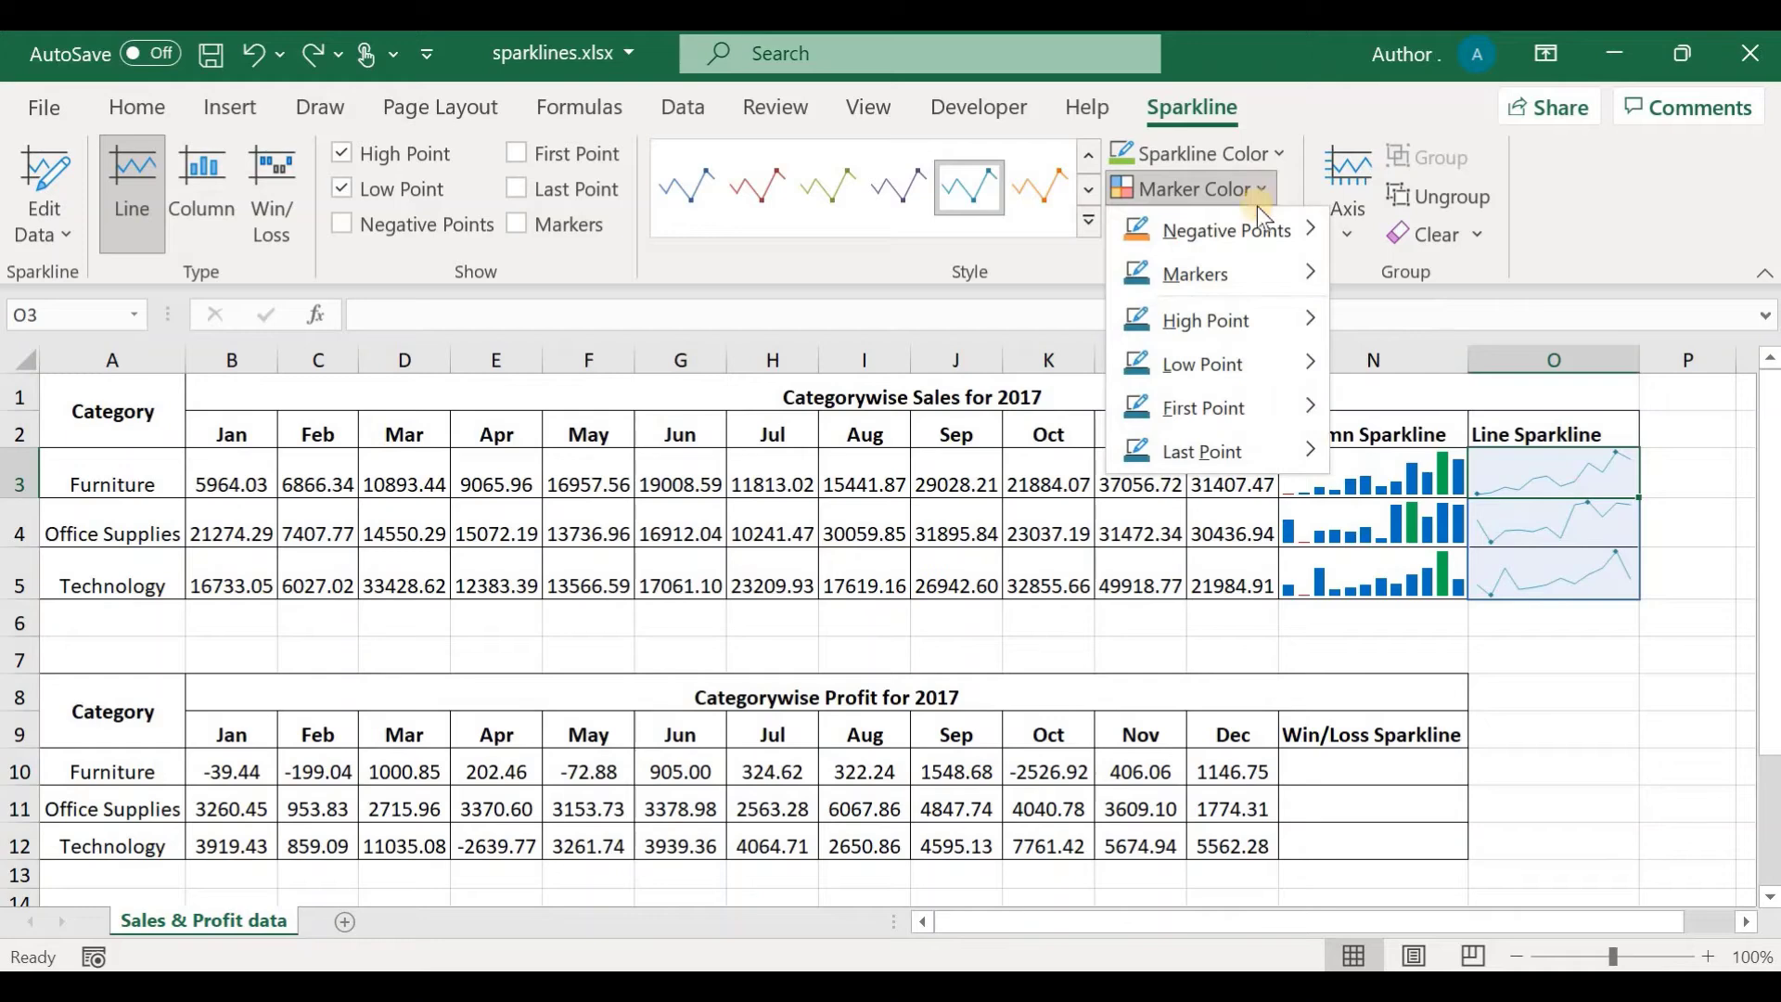
mouse_move(1248, 275)
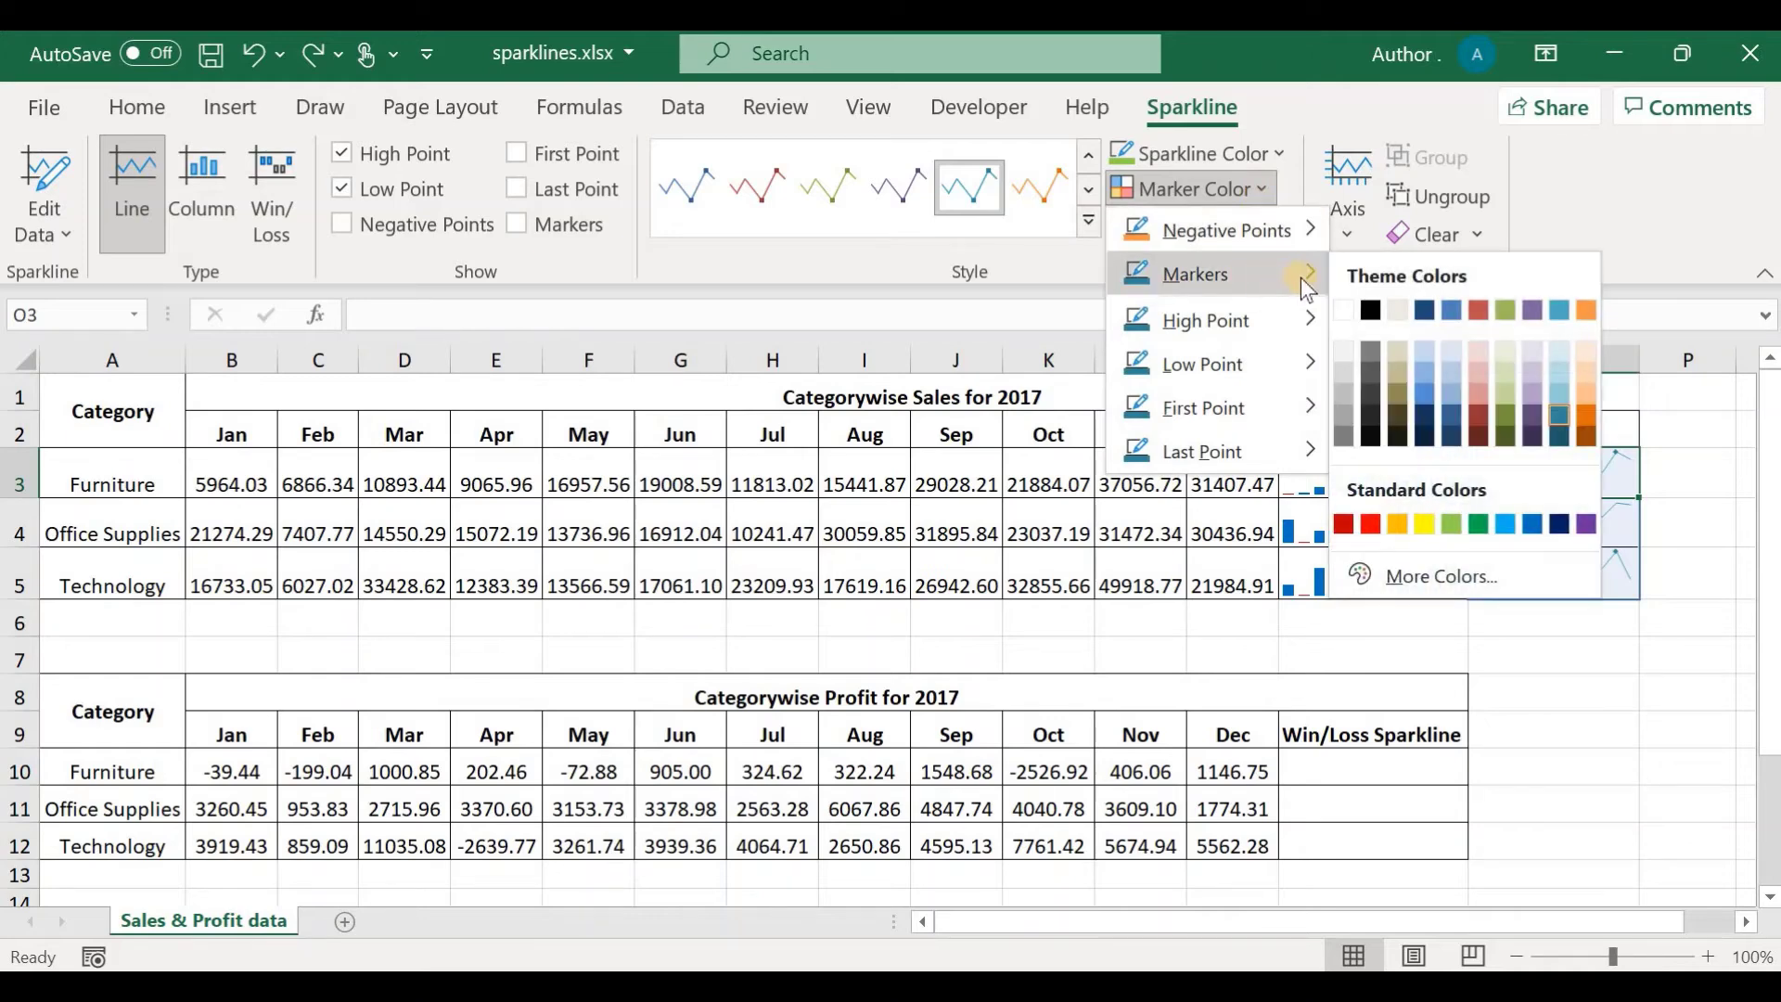
left_click(1417, 344)
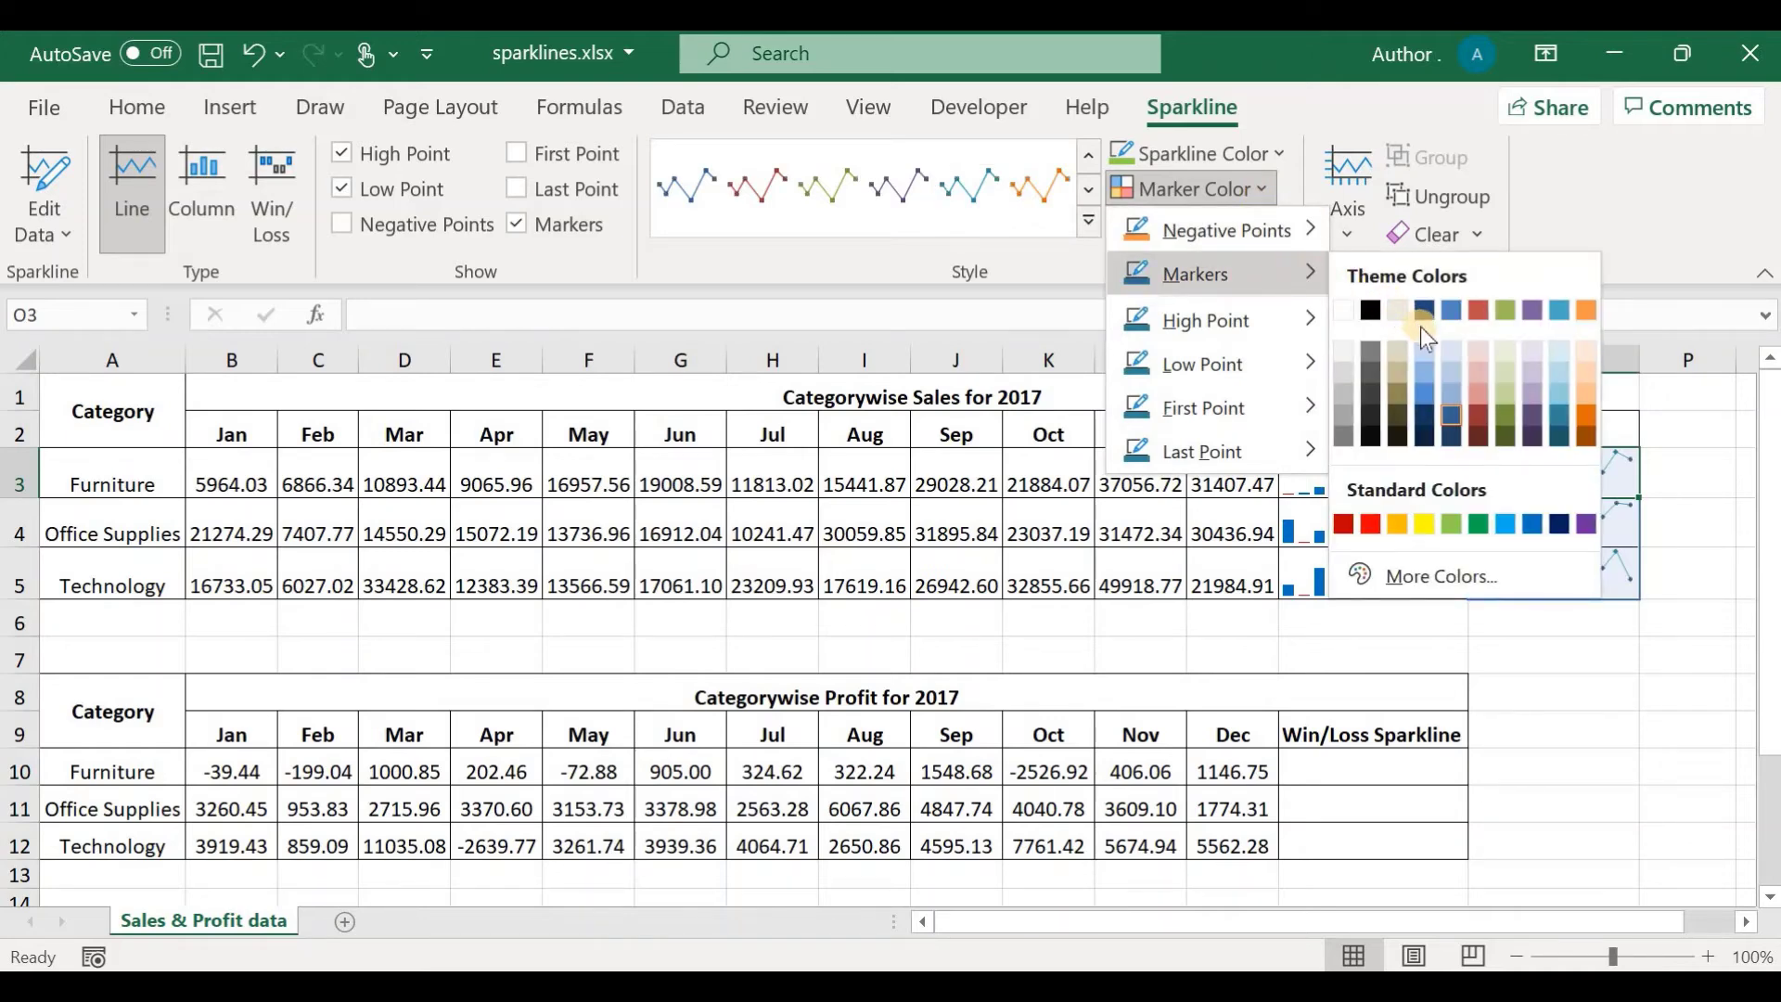
left_click(1506, 526)
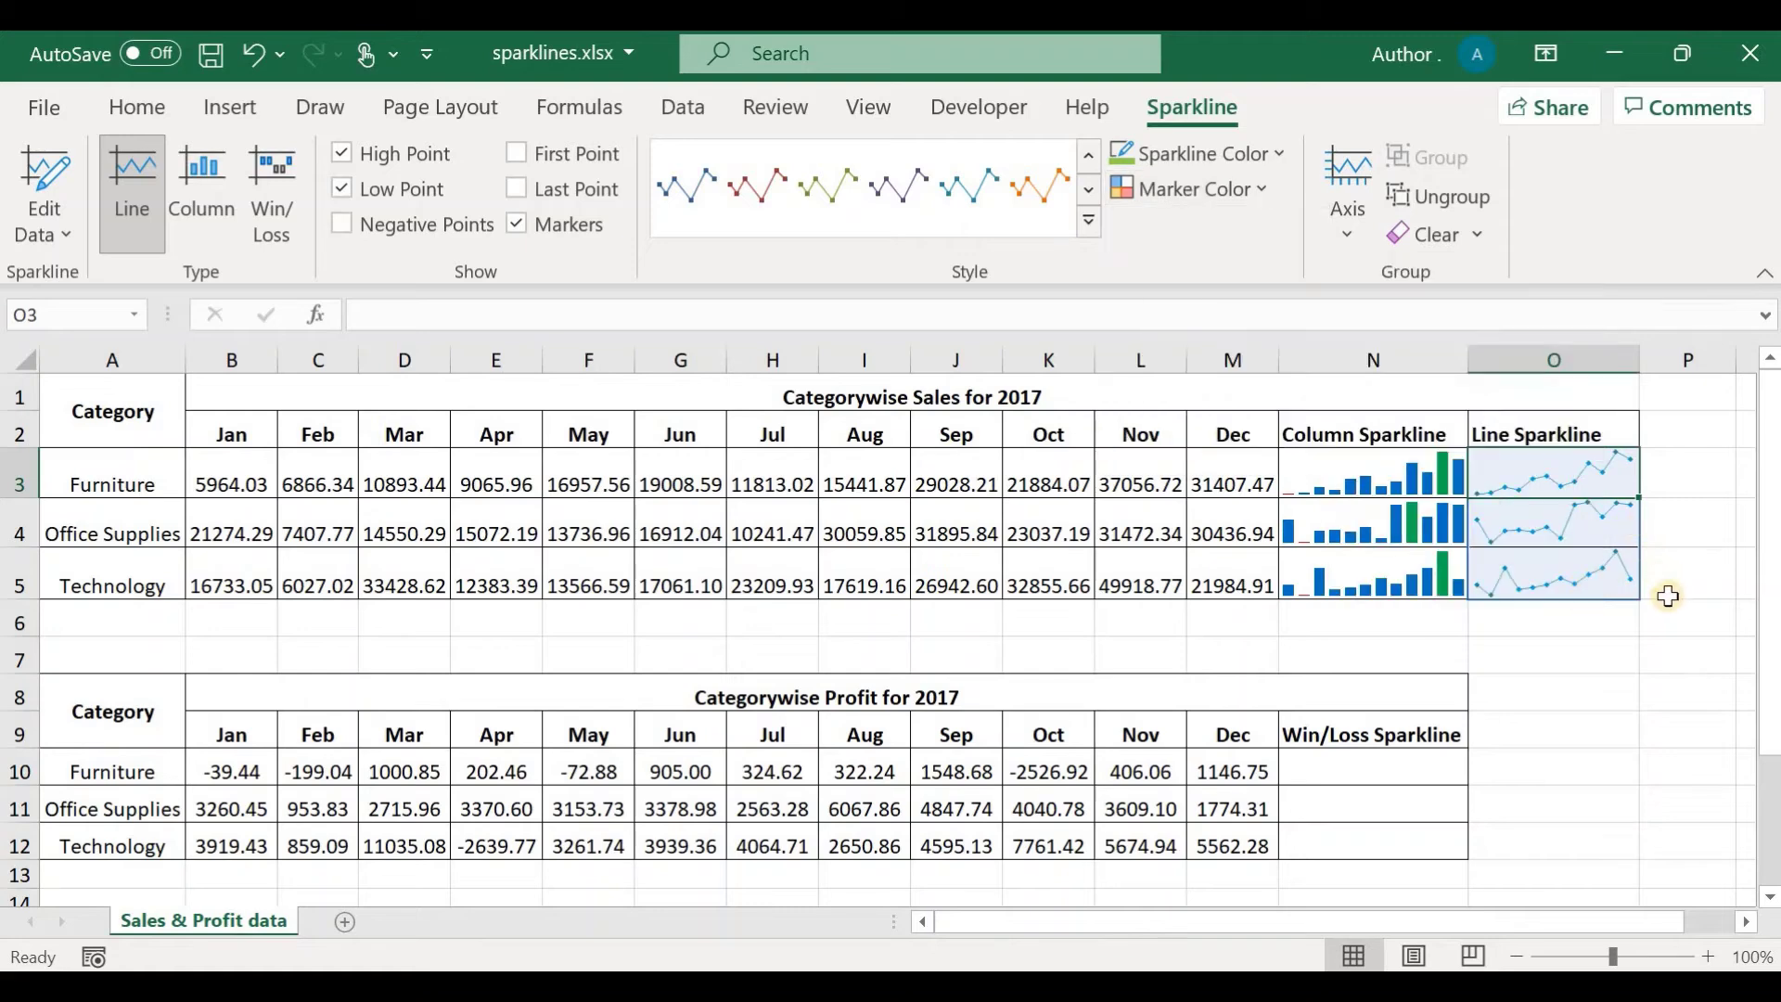
Make the line sparklines' high-point markers red and low-point markers dark.
left_click(1259, 189)
left_click(1271, 319)
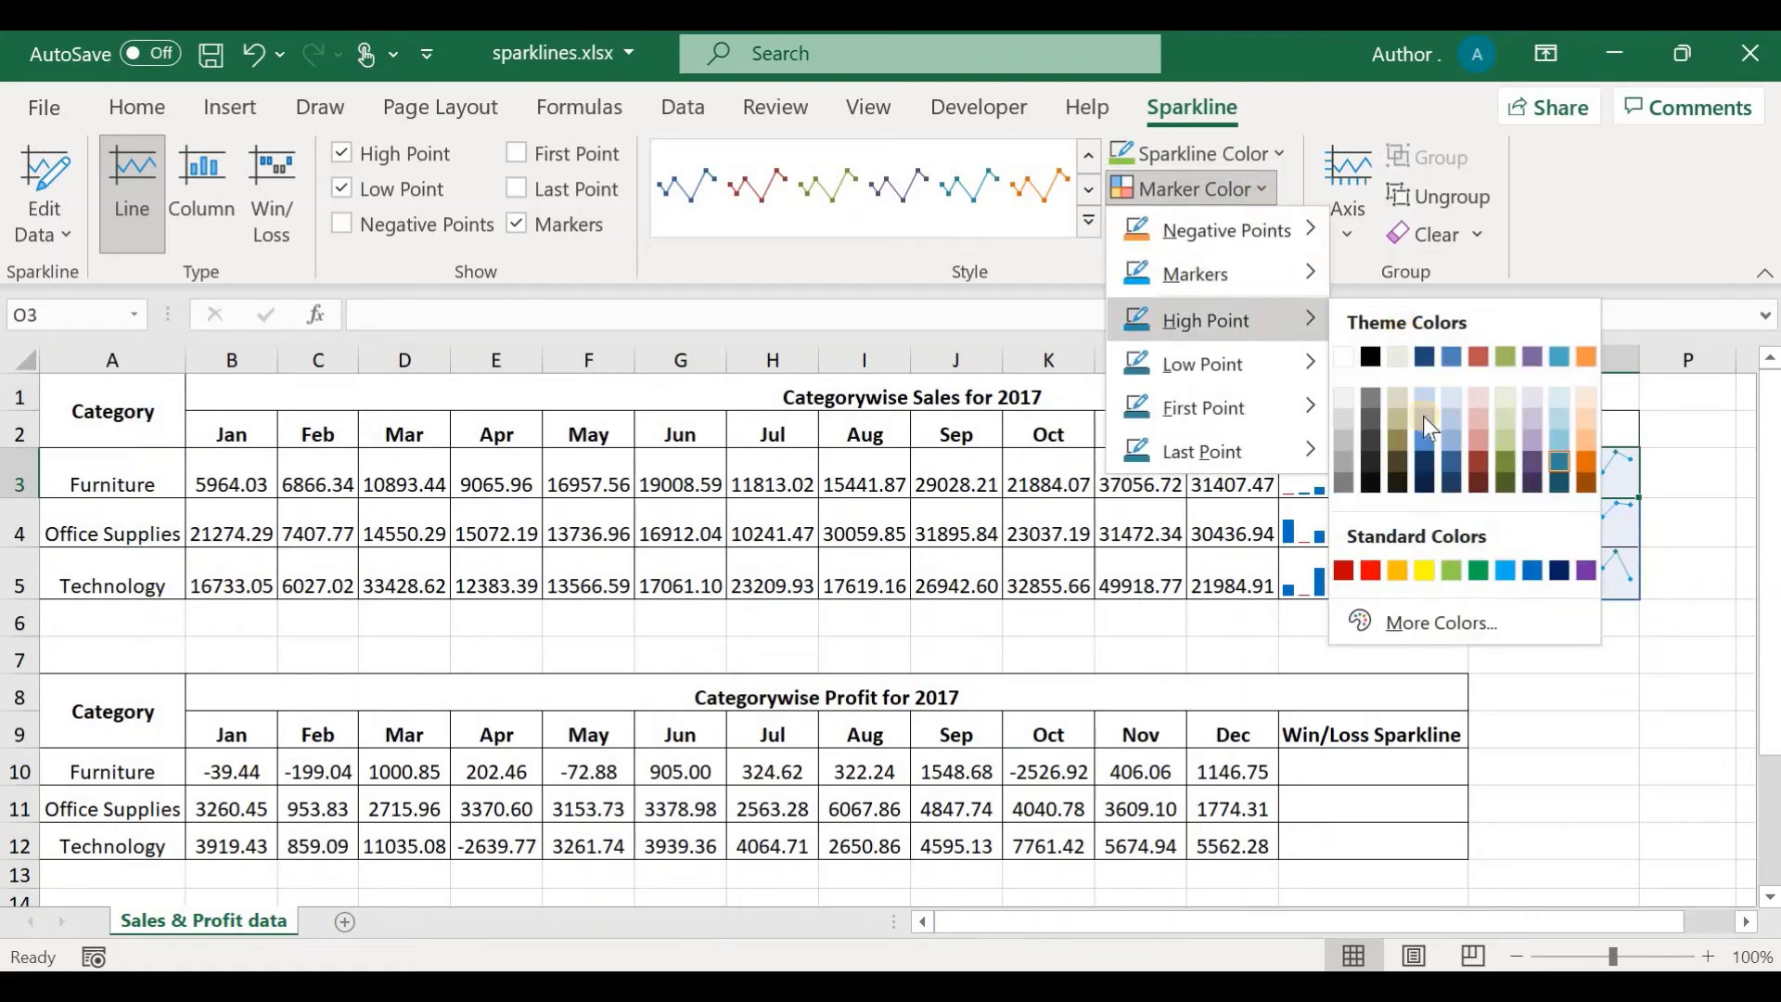
left_click(1369, 570)
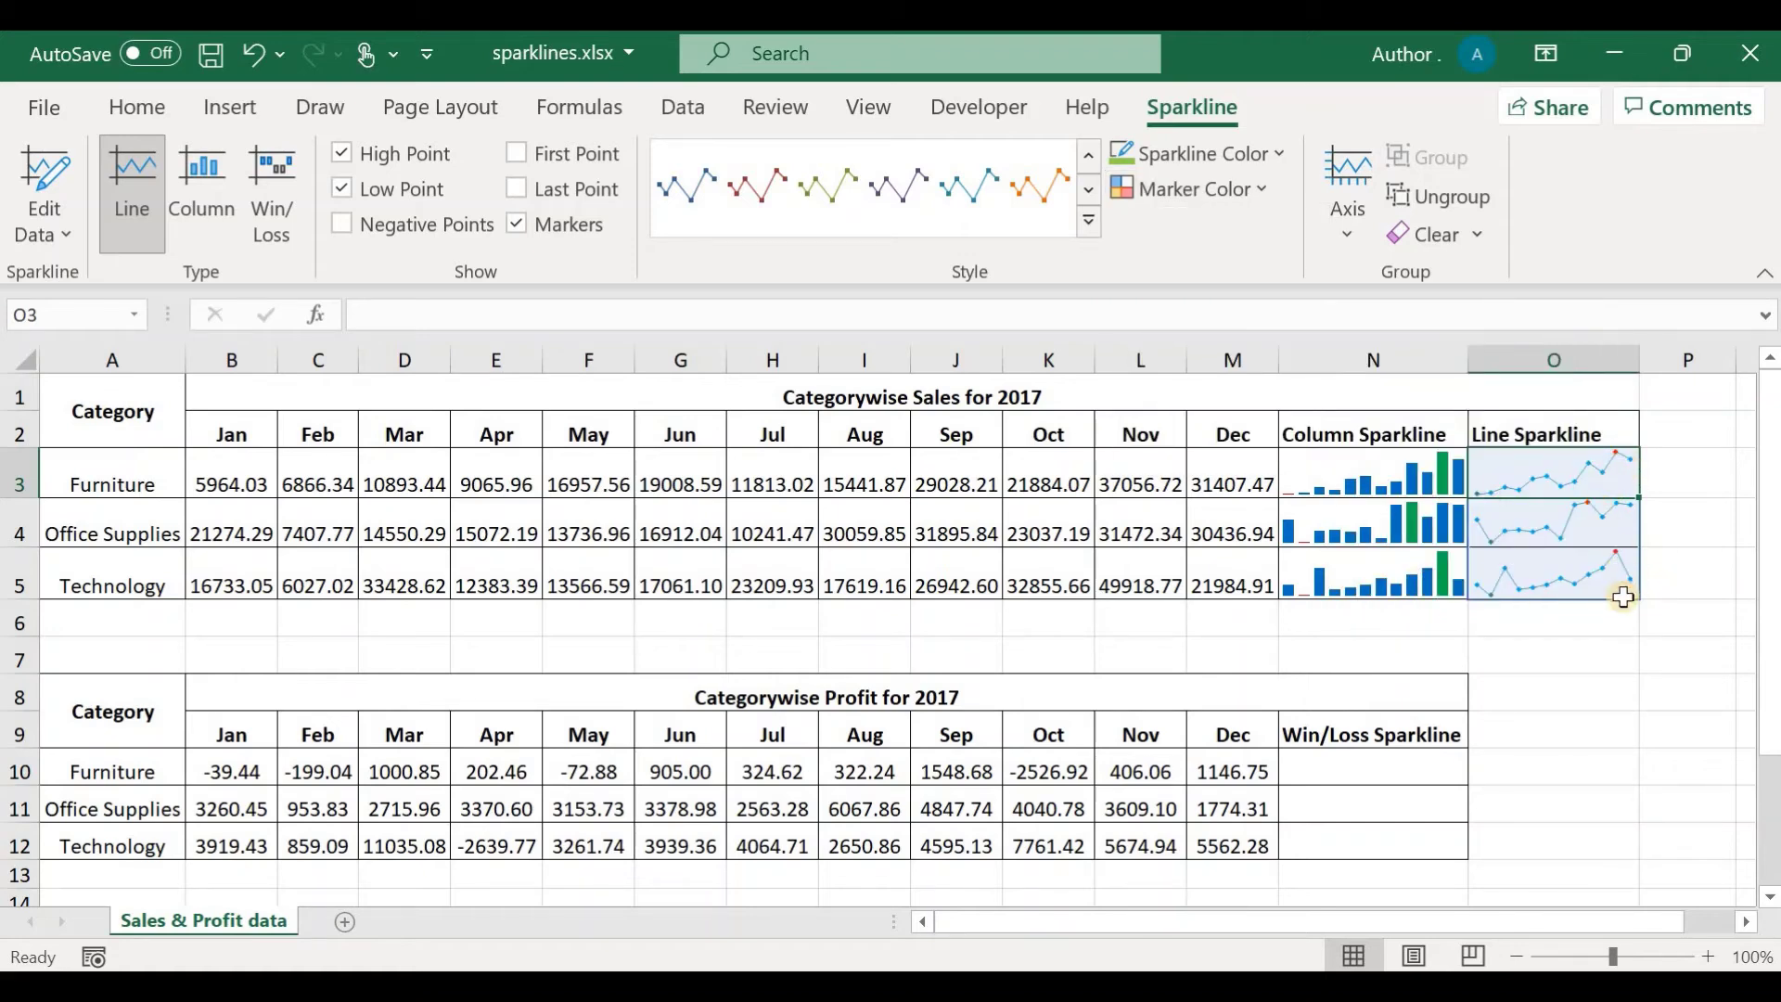
left_click(1262, 190)
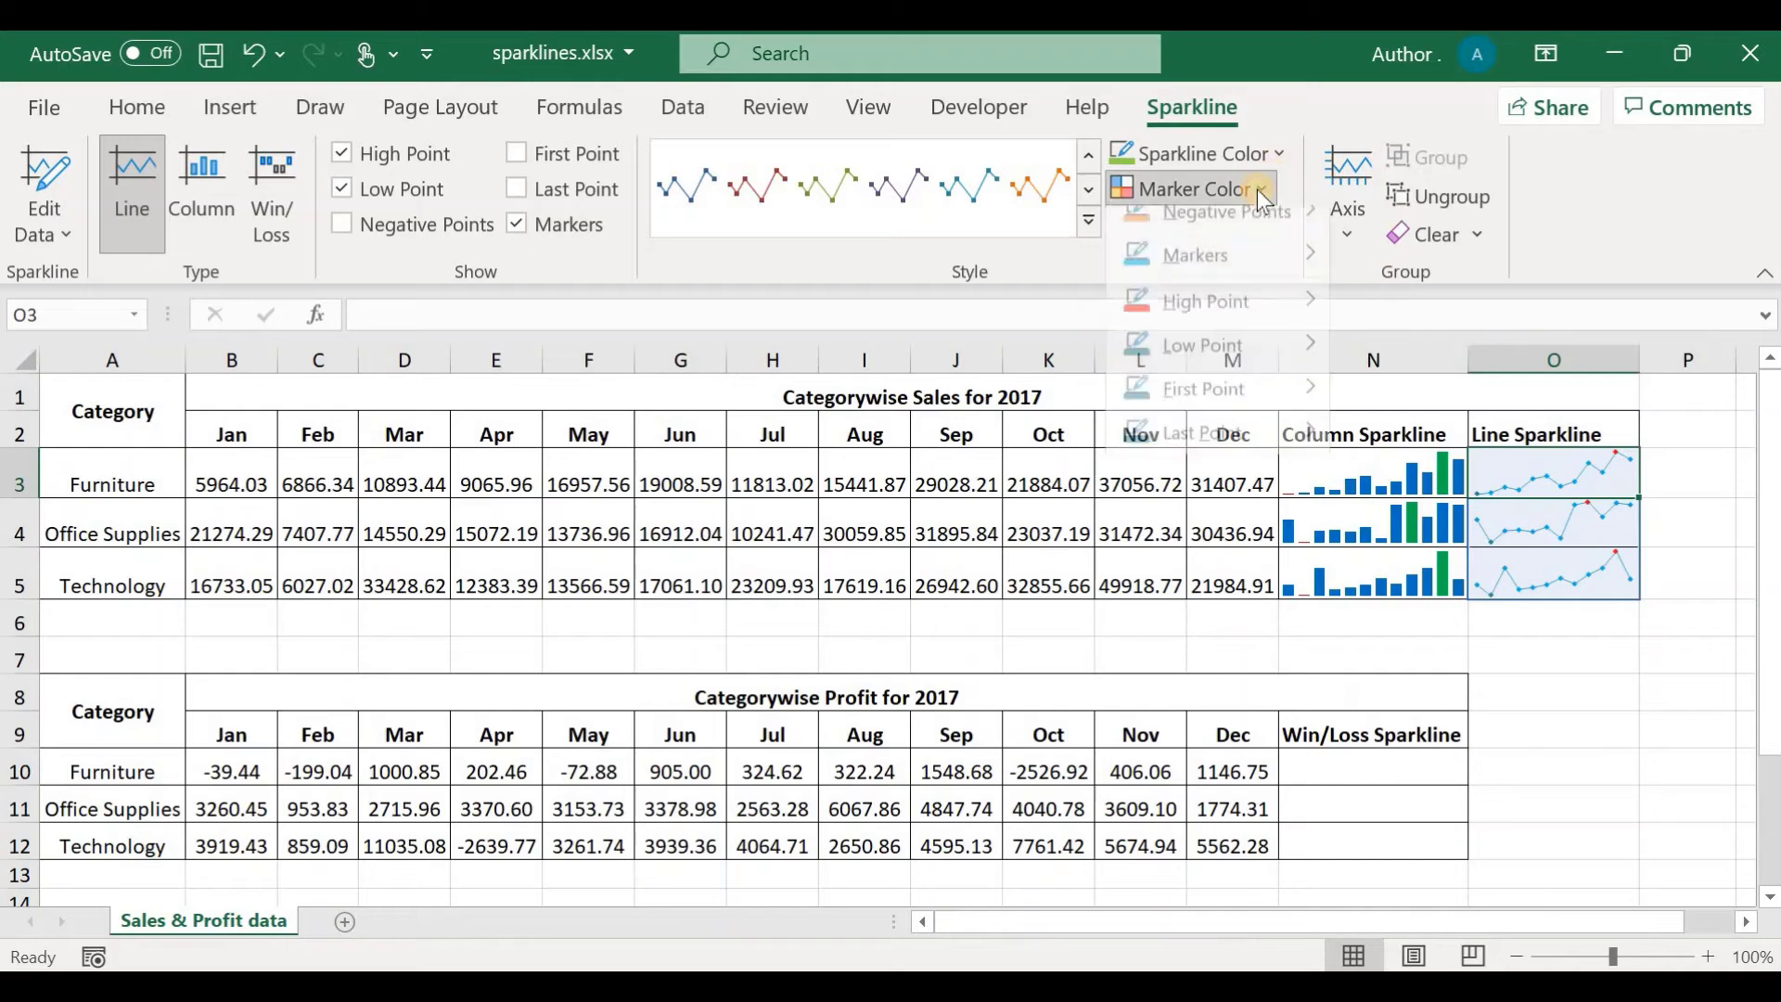
mouse_move(1266, 366)
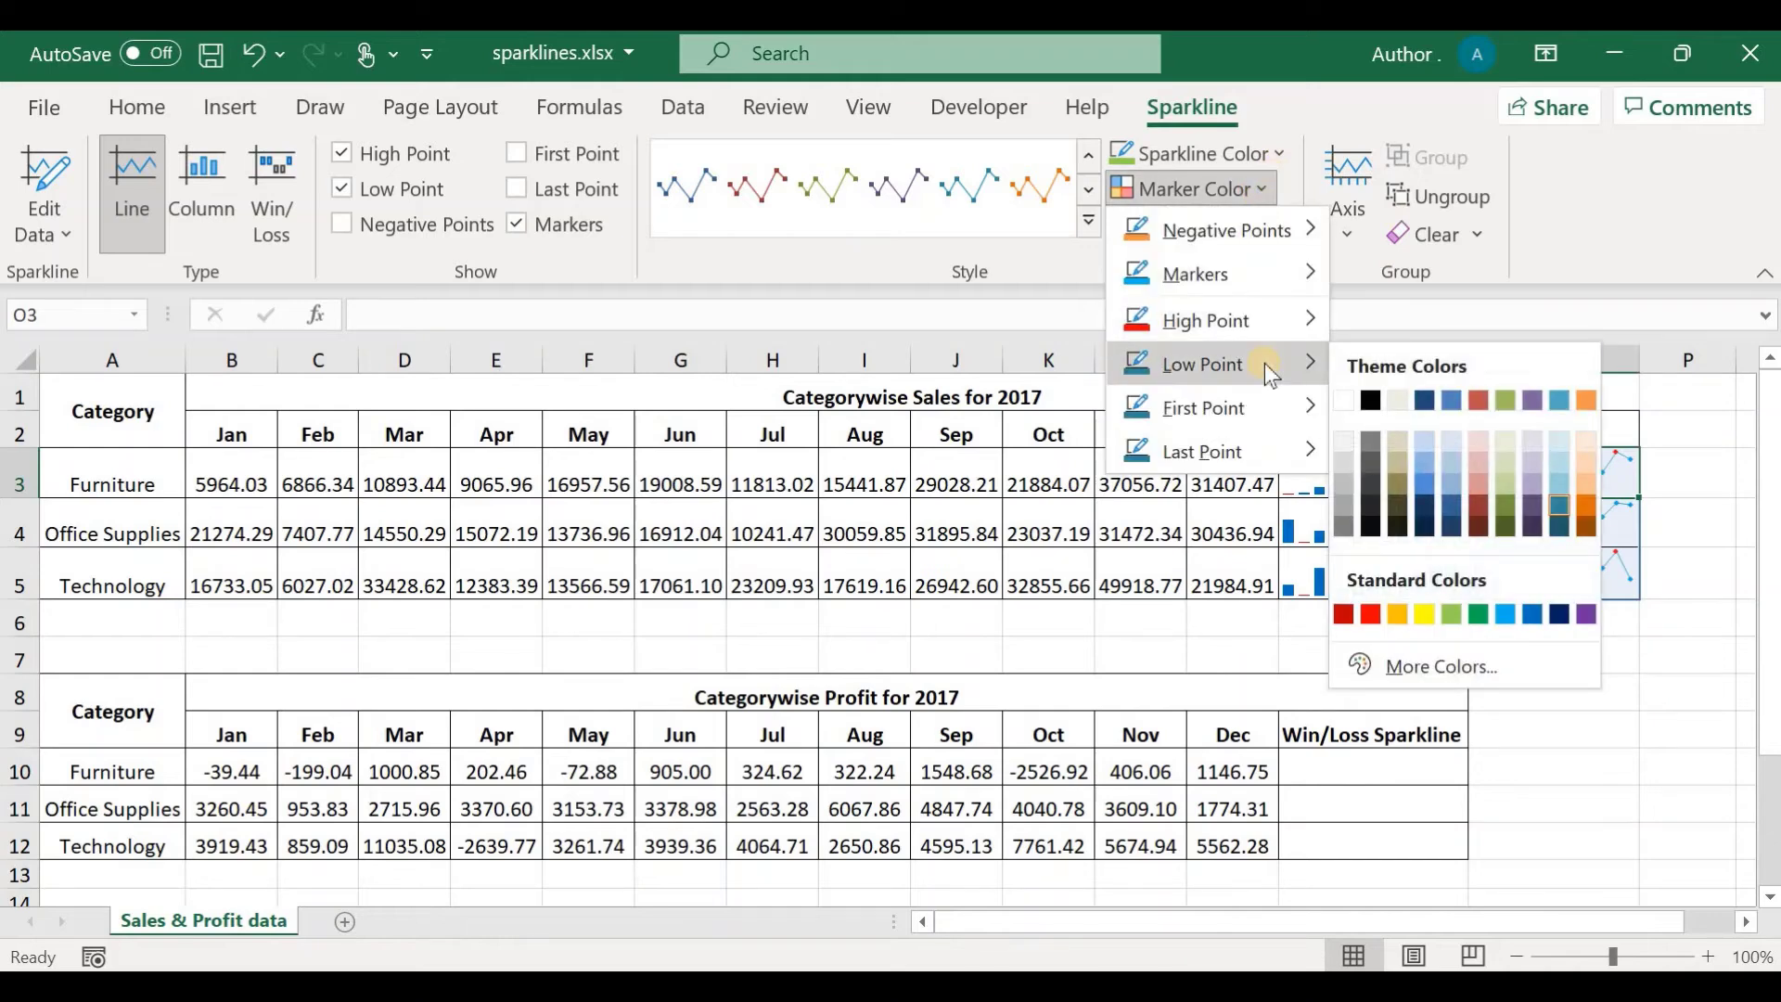
left_click(1428, 527)
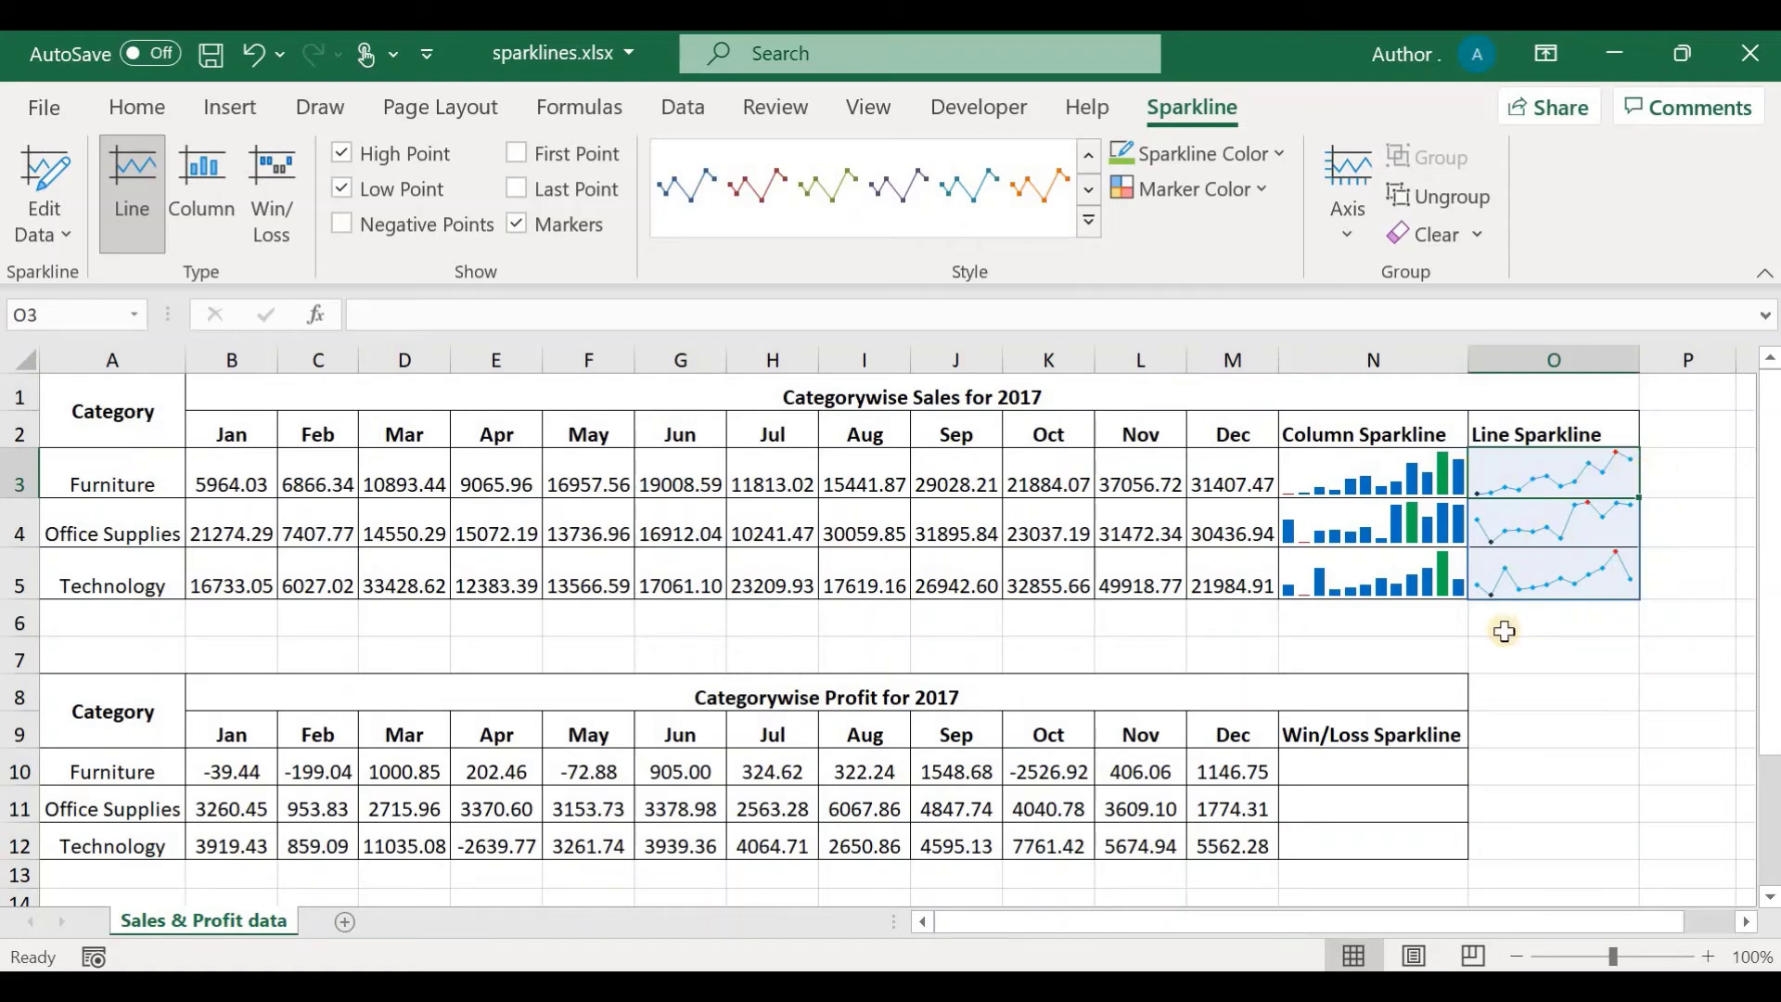
Insert a Win/Loss sparkline in N10 from B10:M10 and fill it down to N12.
scroll(1589, 702, "down", 2)
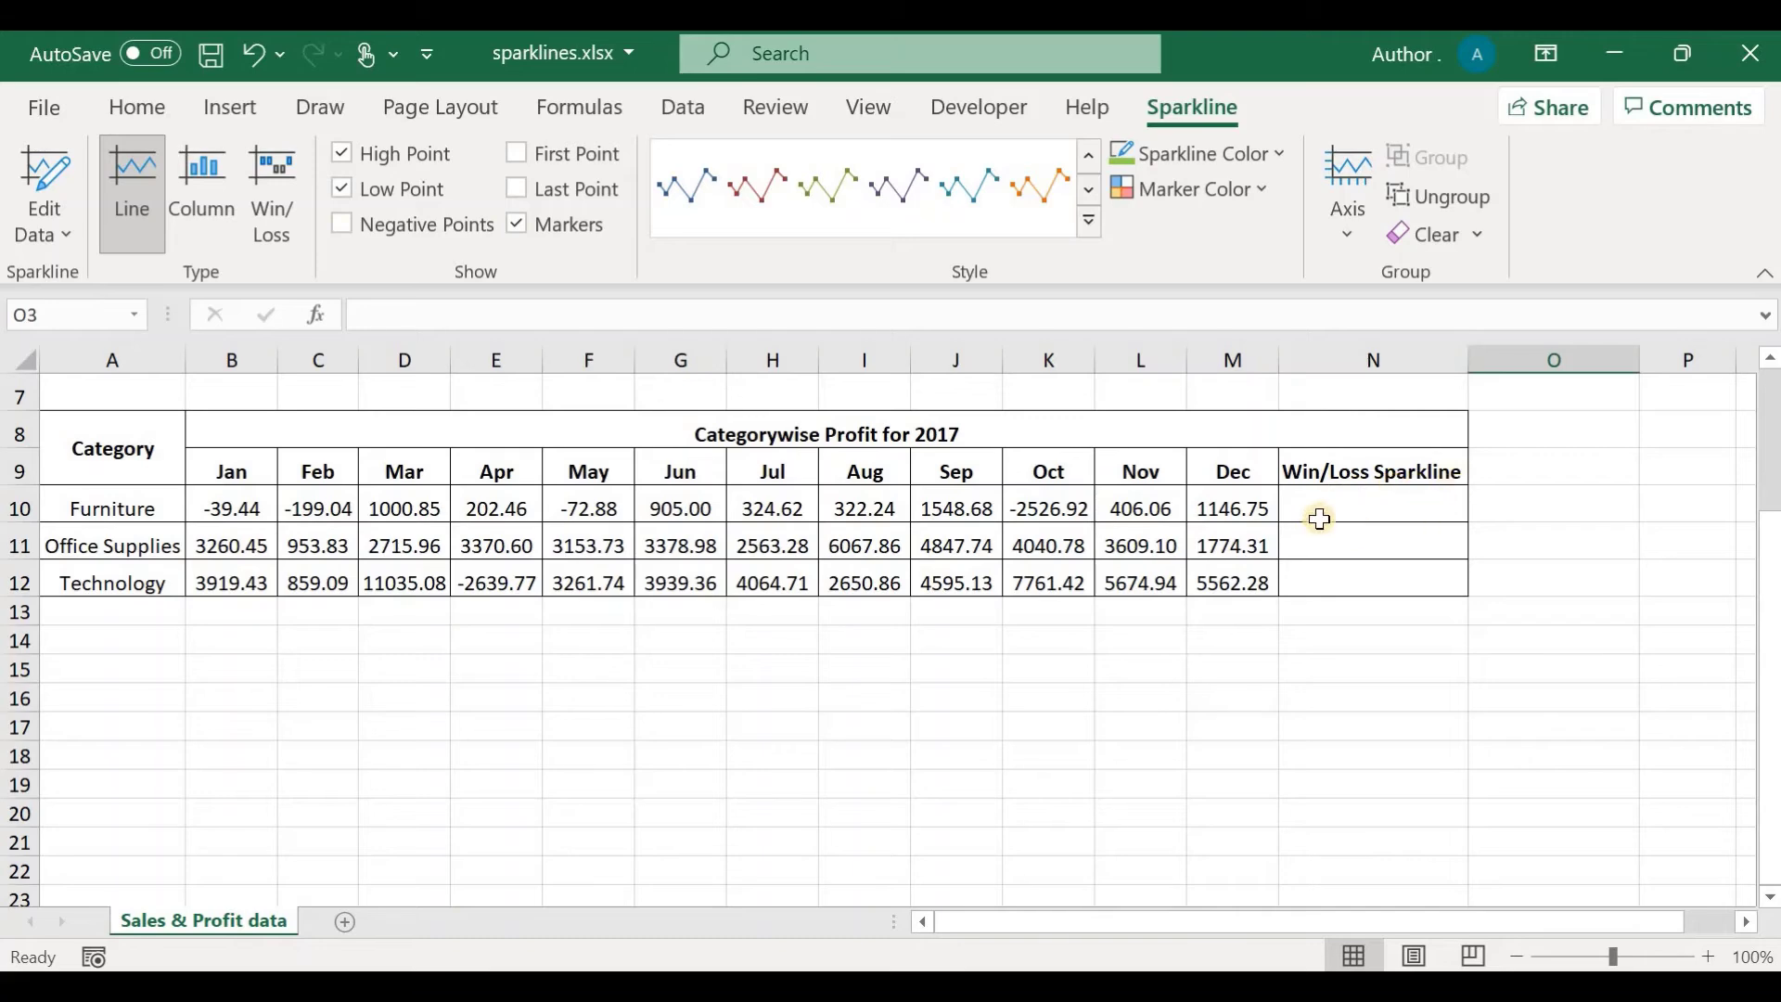
left_click(1374, 511)
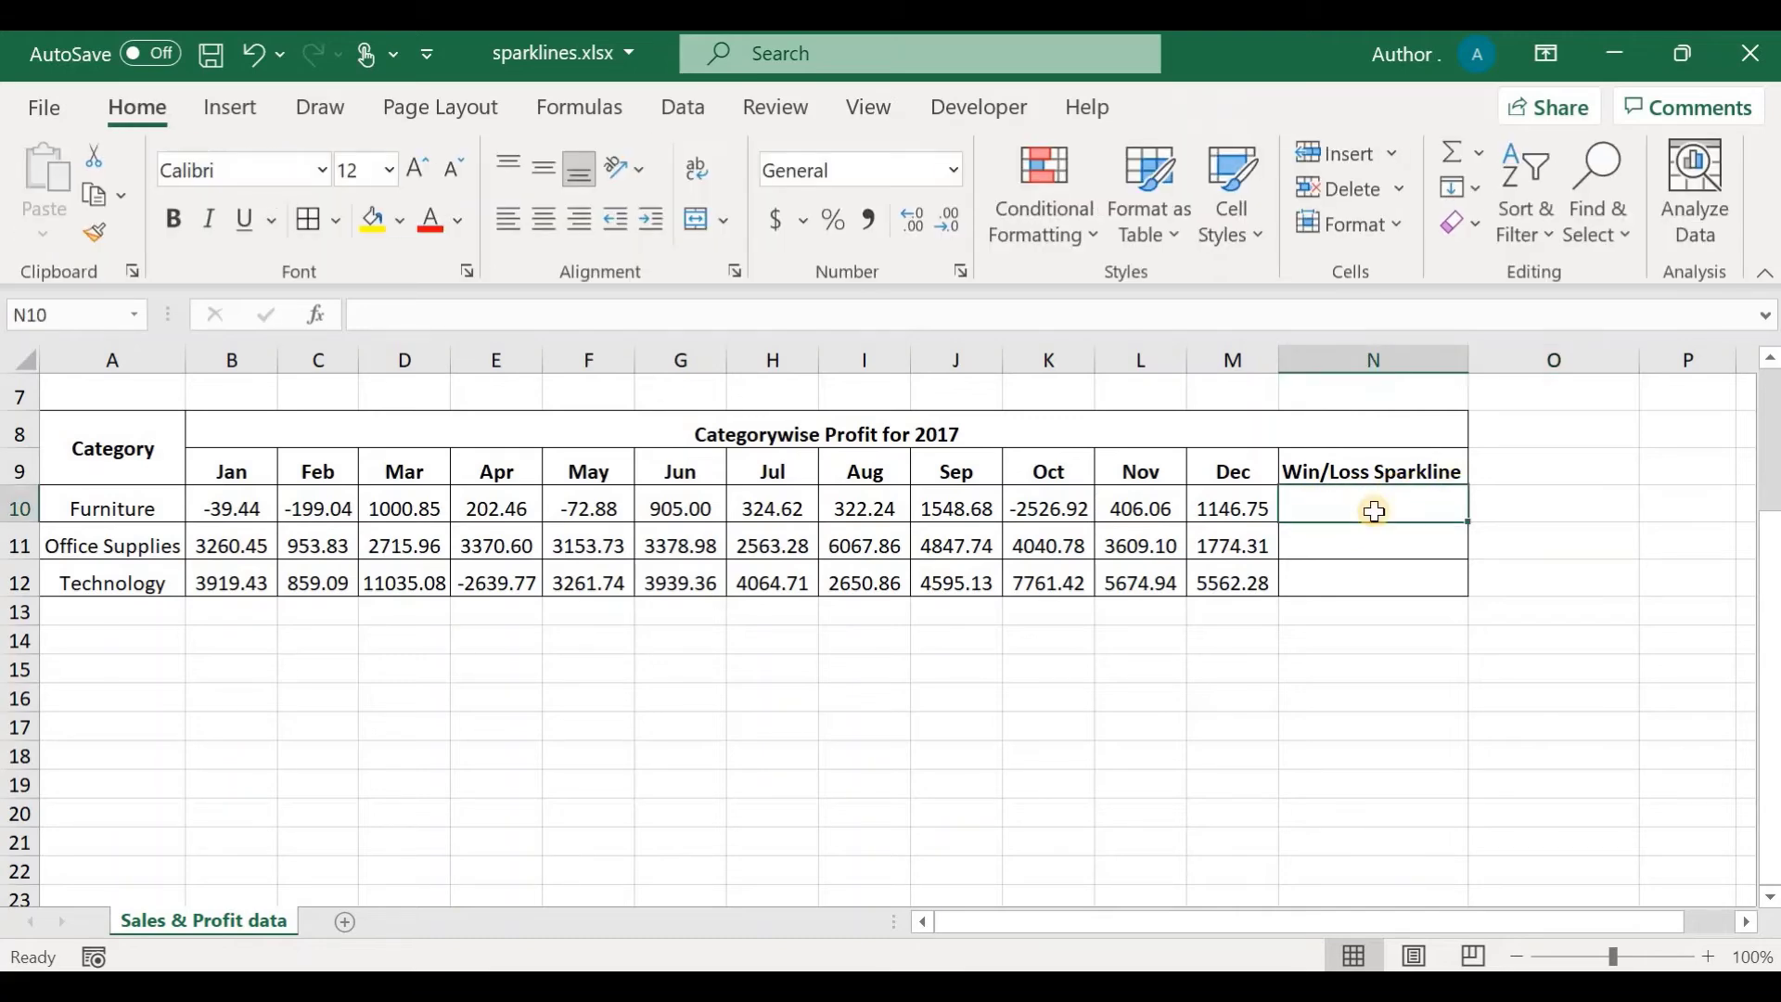
left_click(232, 109)
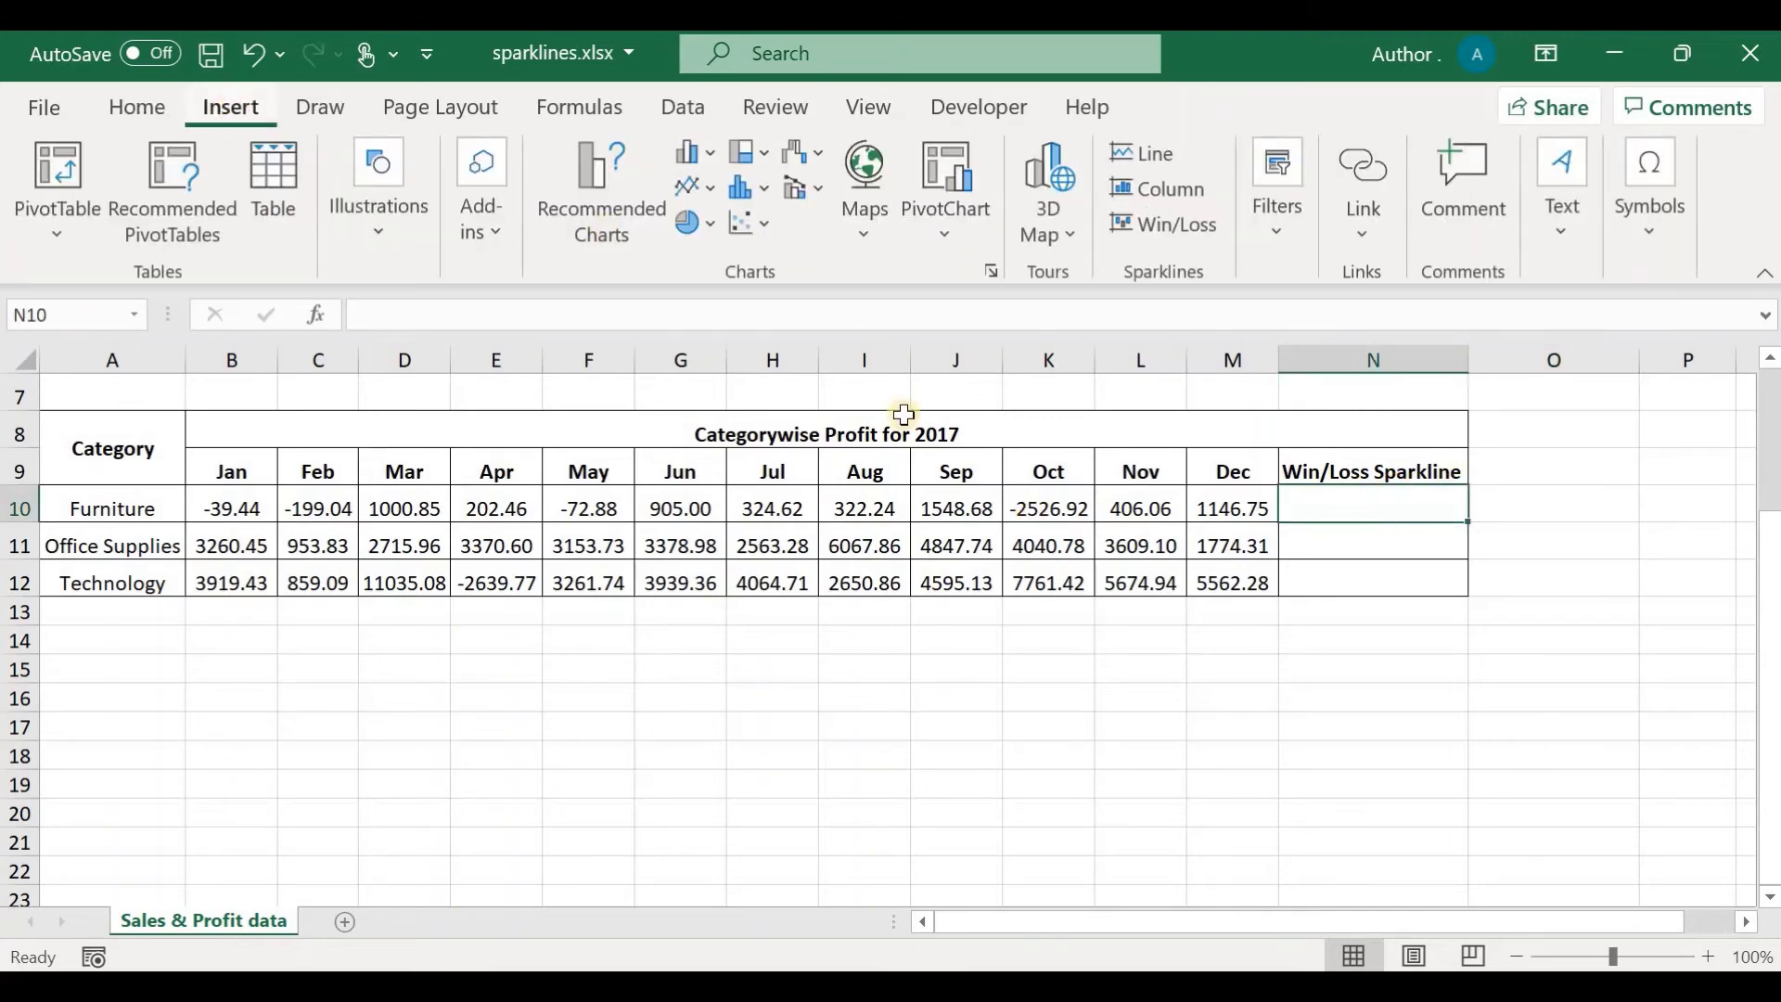
left_click(1177, 227)
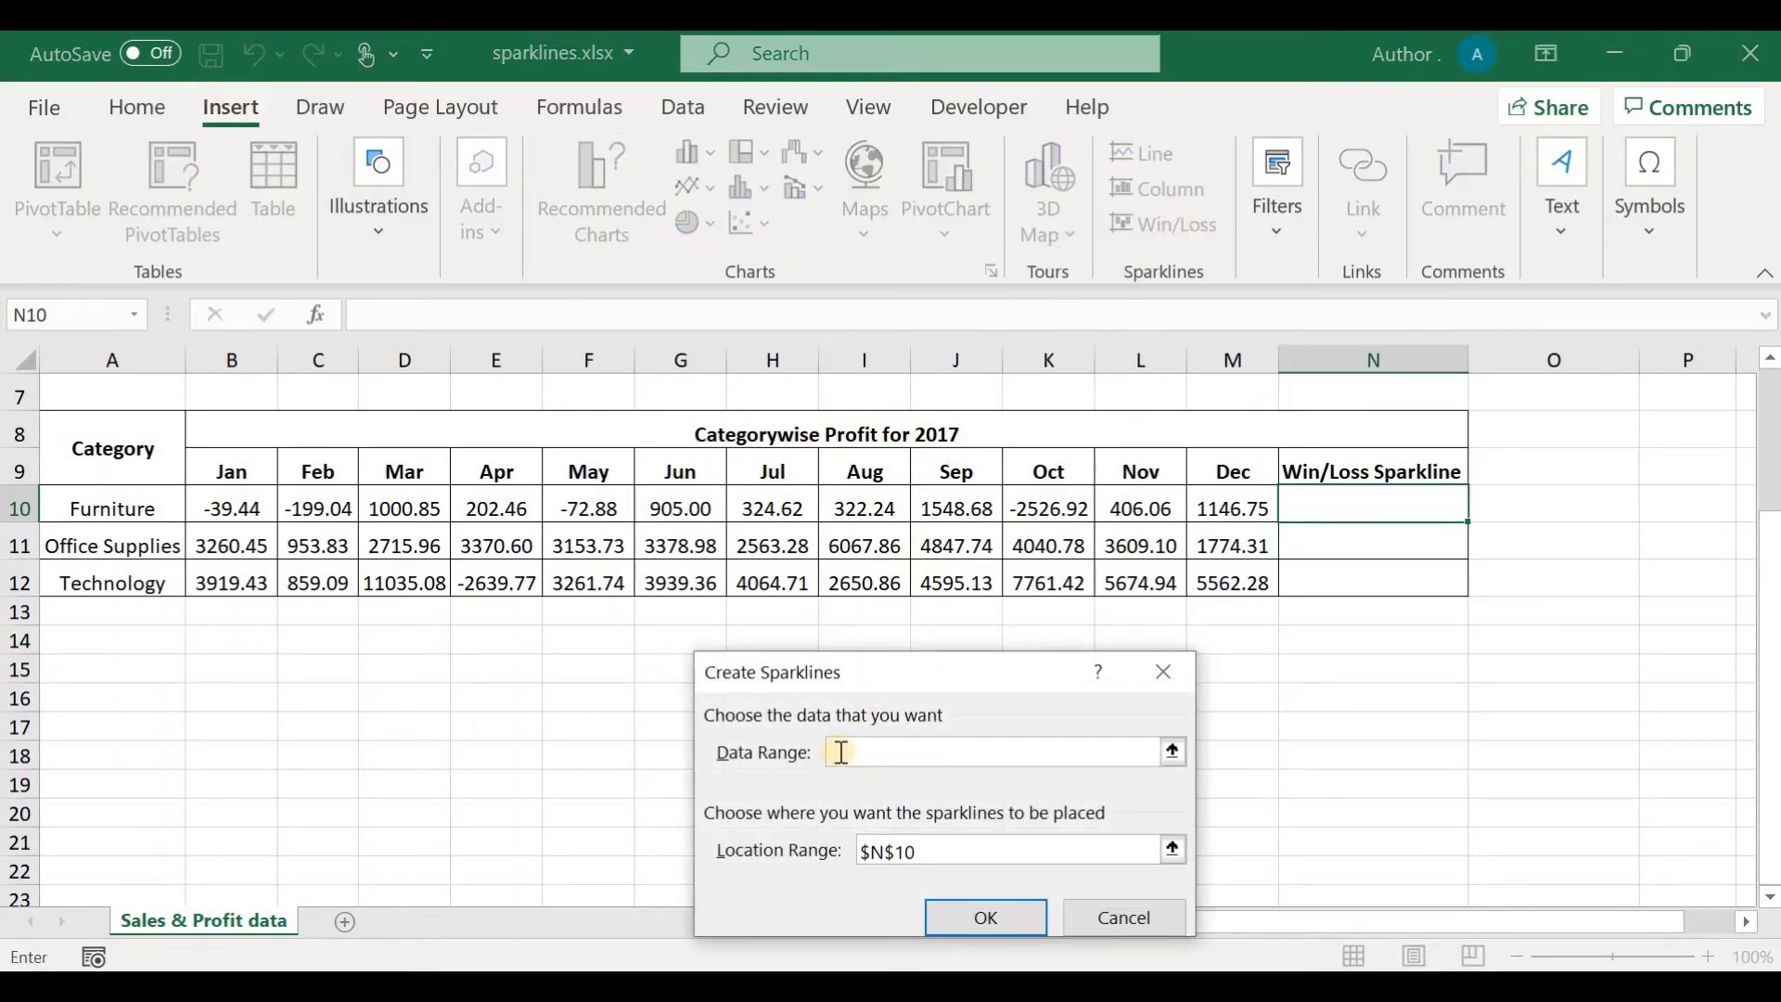
left_click_drag(213, 511, 1243, 508)
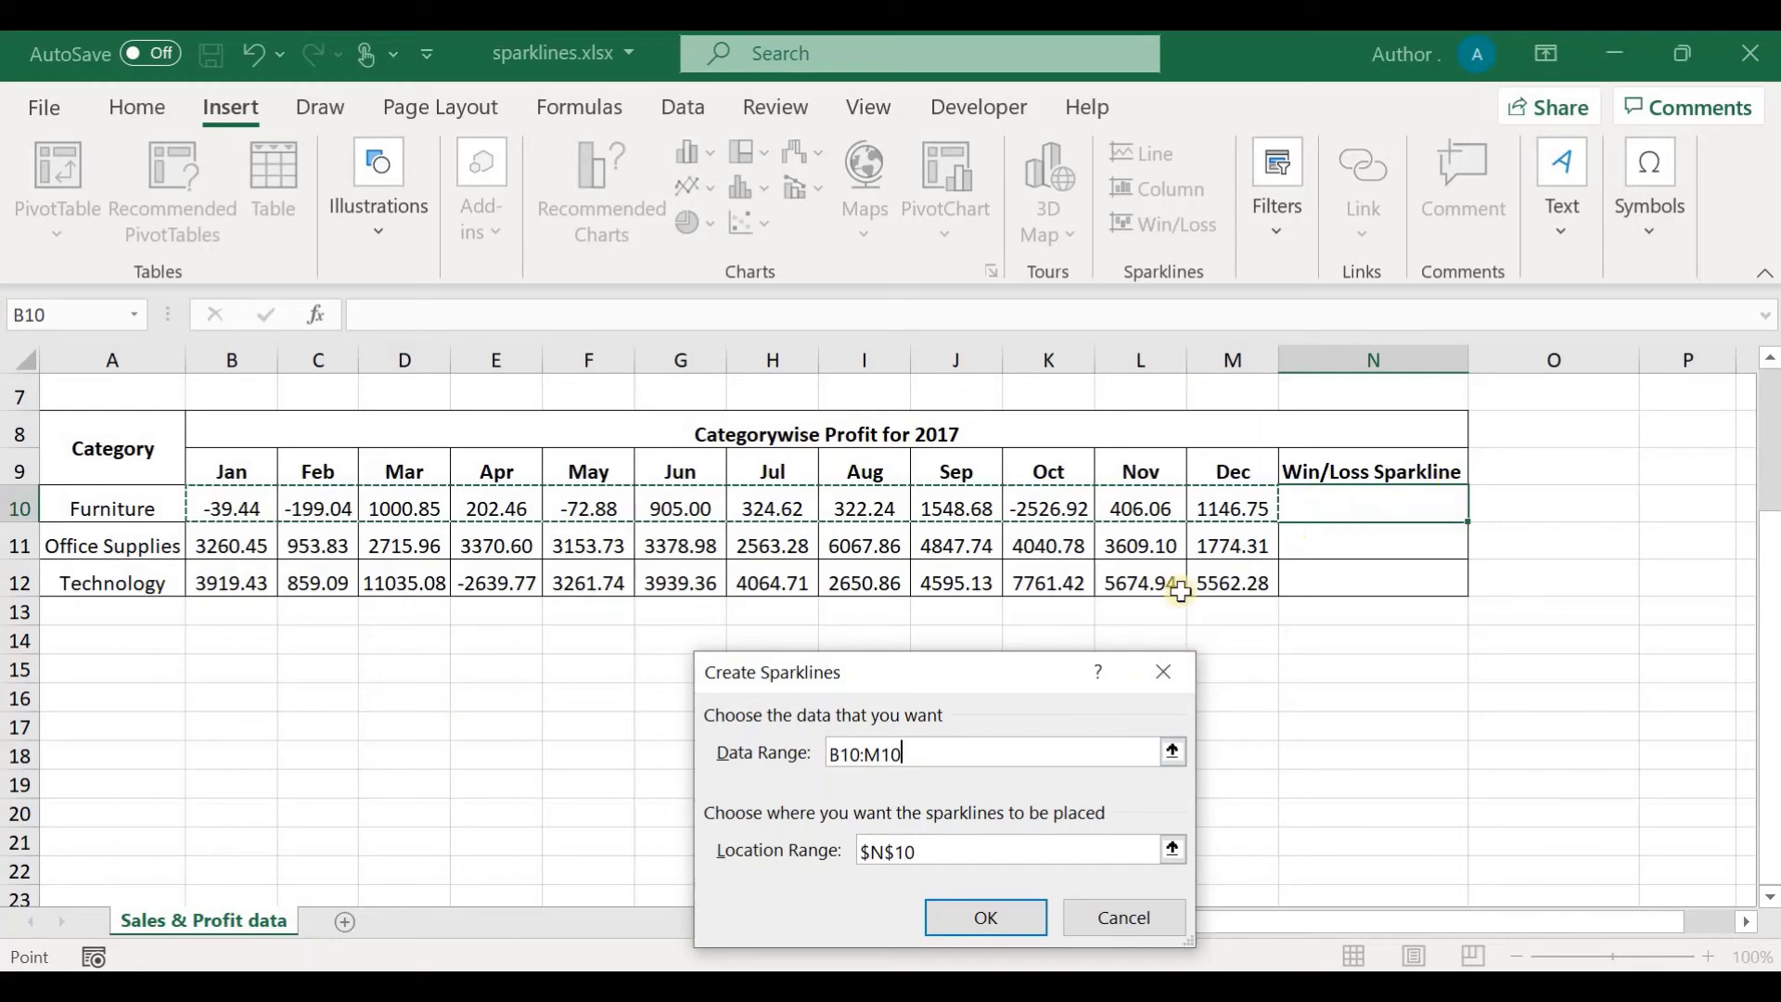
left_click(978, 923)
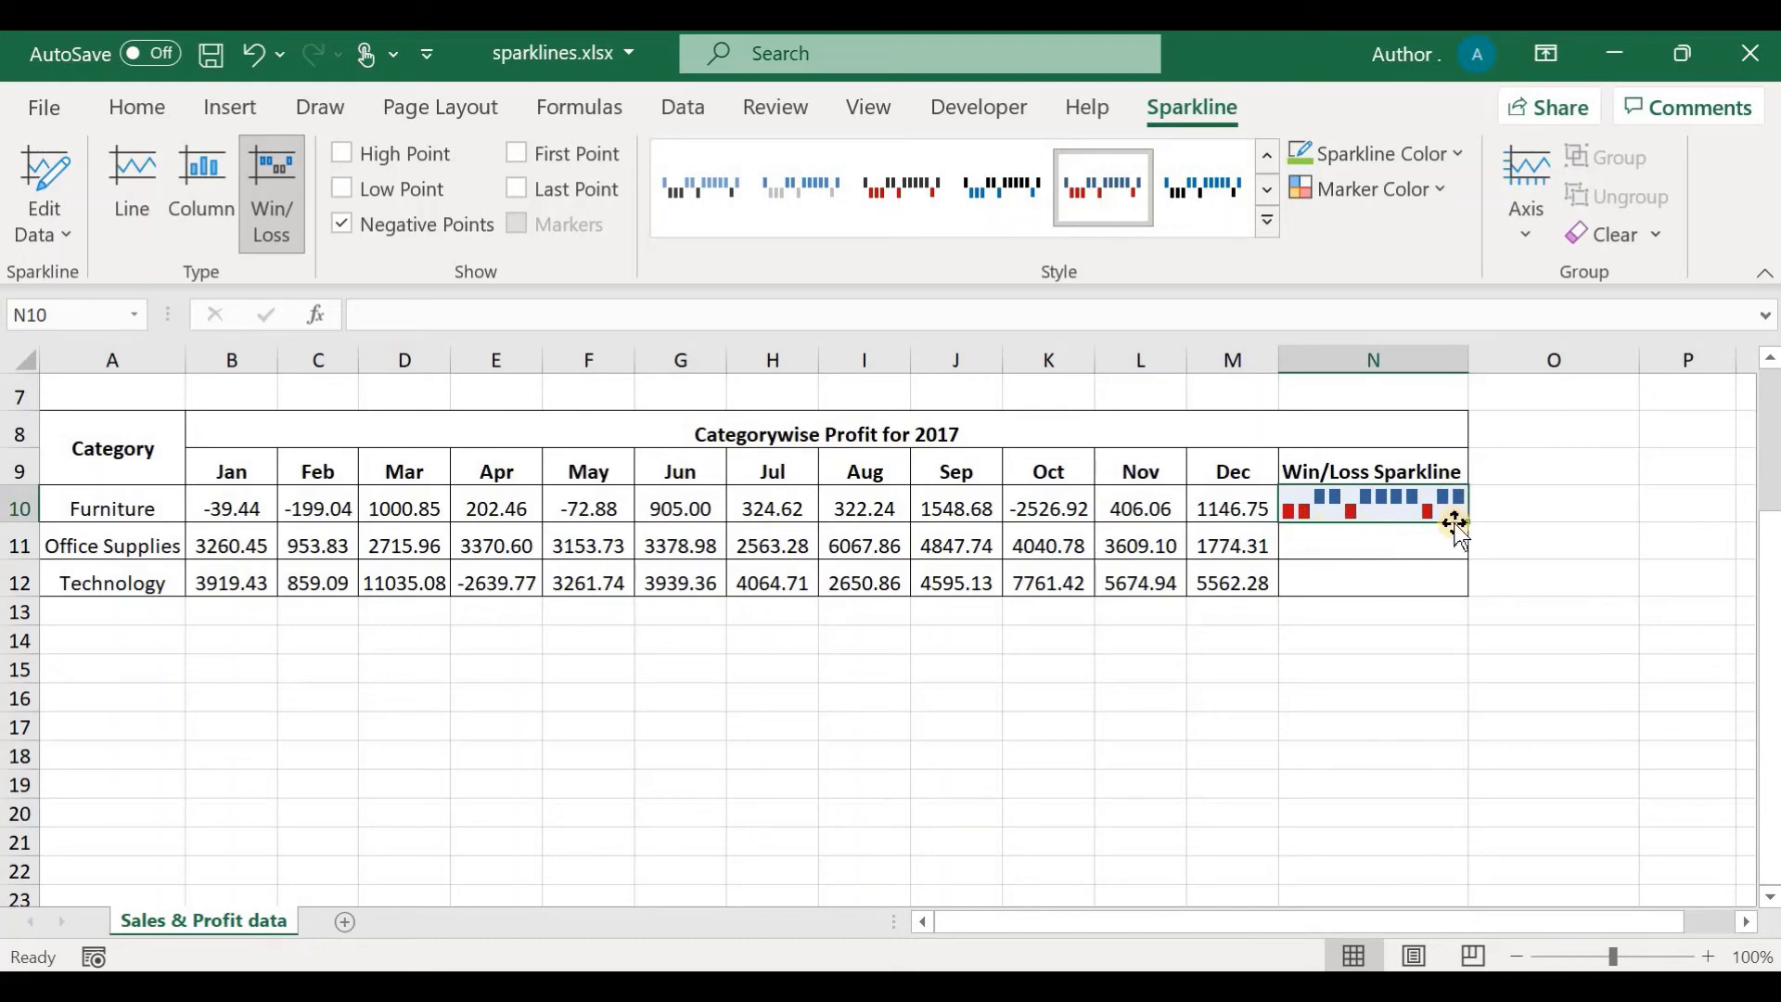
left_click_drag(1469, 522, 1471, 599)
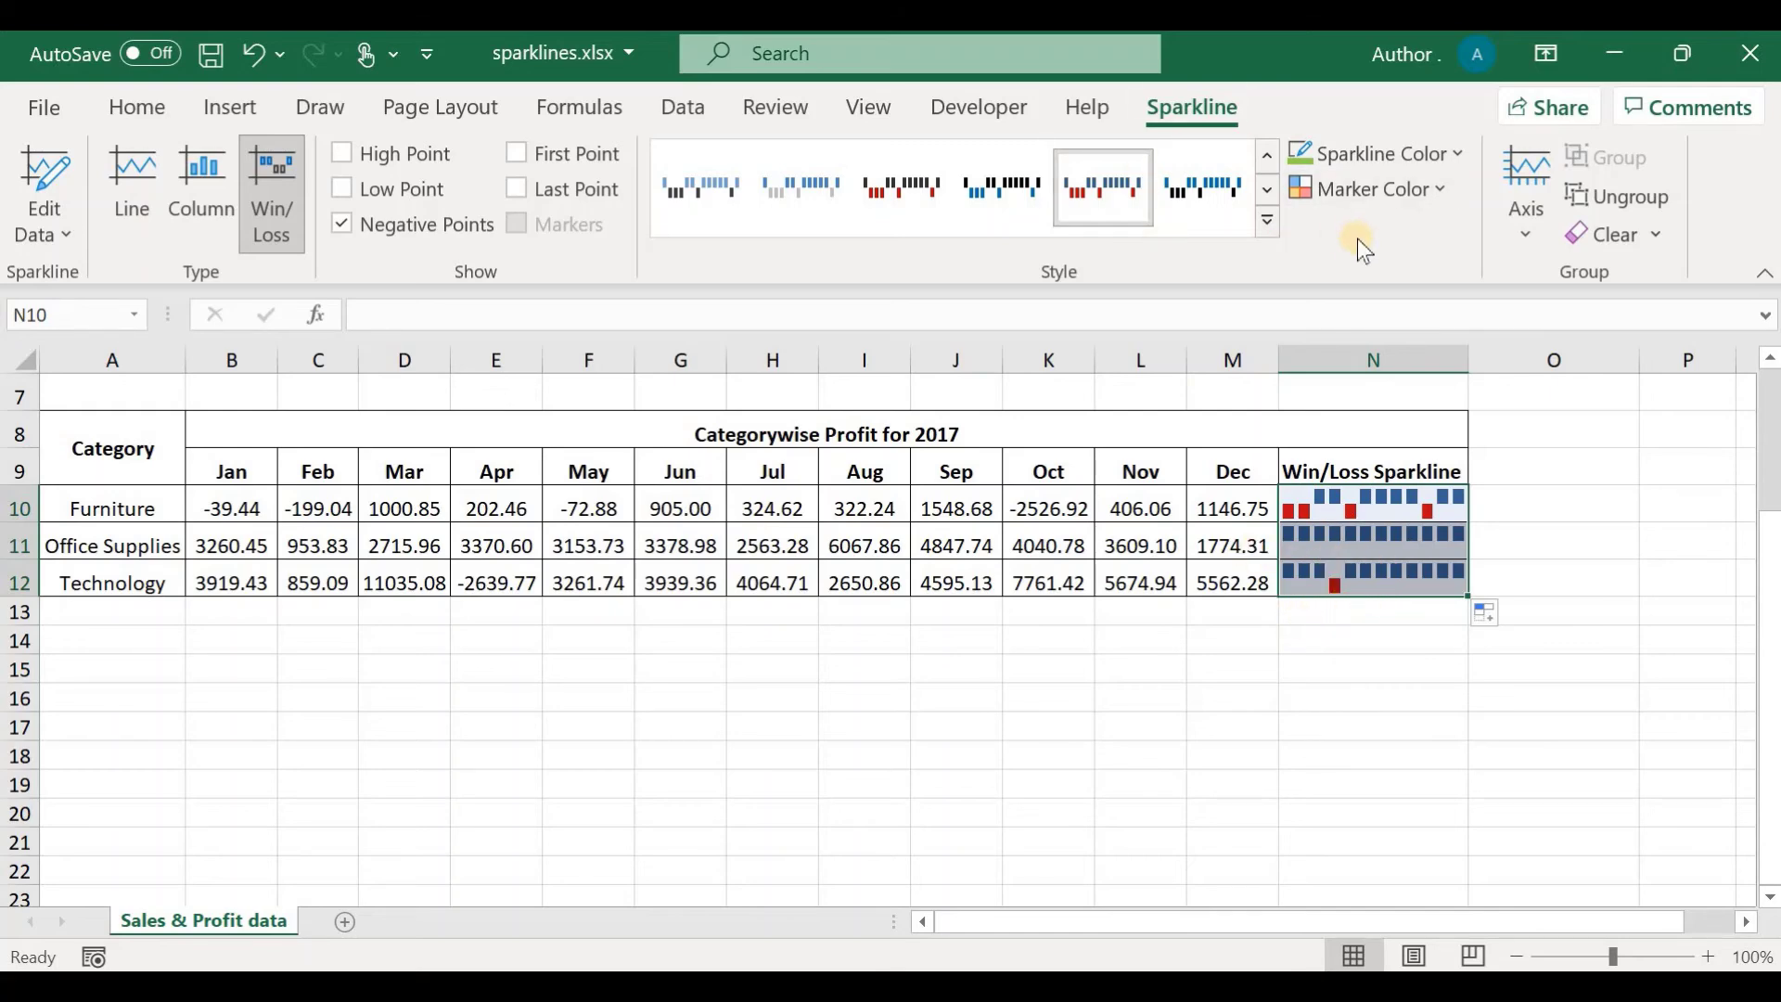
Set the win/loss sparklines' high-point colour to green and low-point colour to yellow.
left_click(1438, 195)
mouse_move(1451, 317)
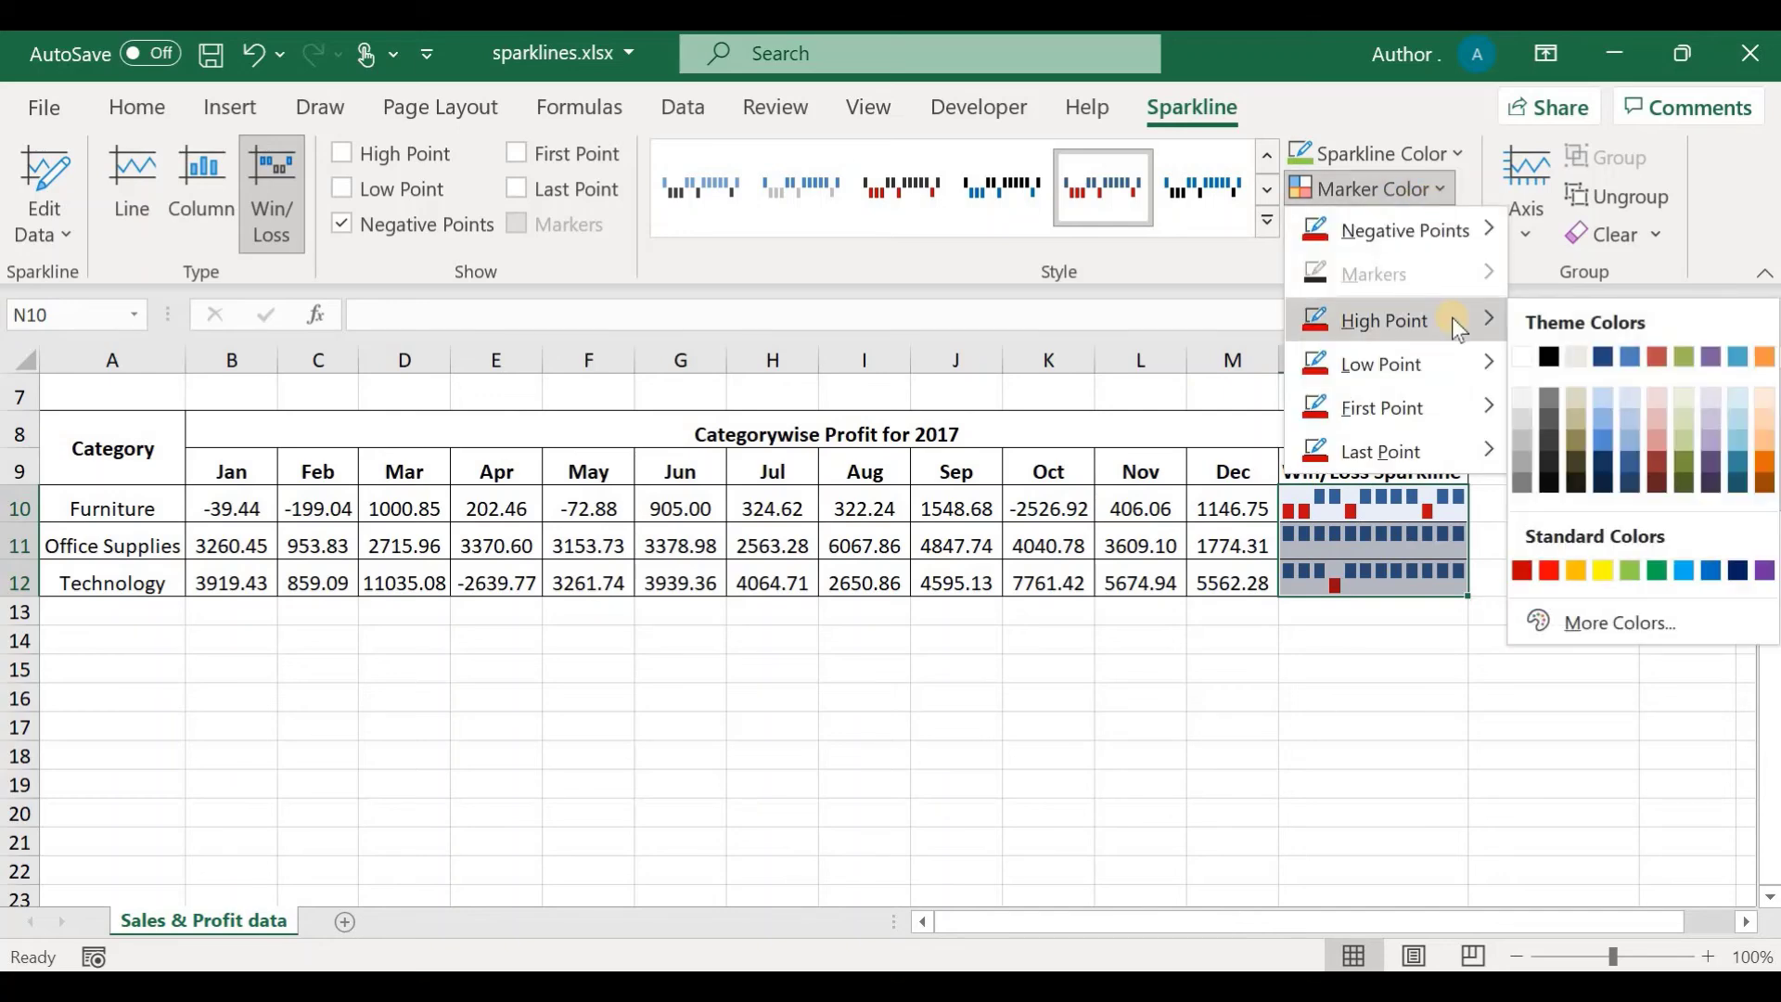
left_click(1631, 567)
left_click(1438, 189)
mouse_move(1382, 364)
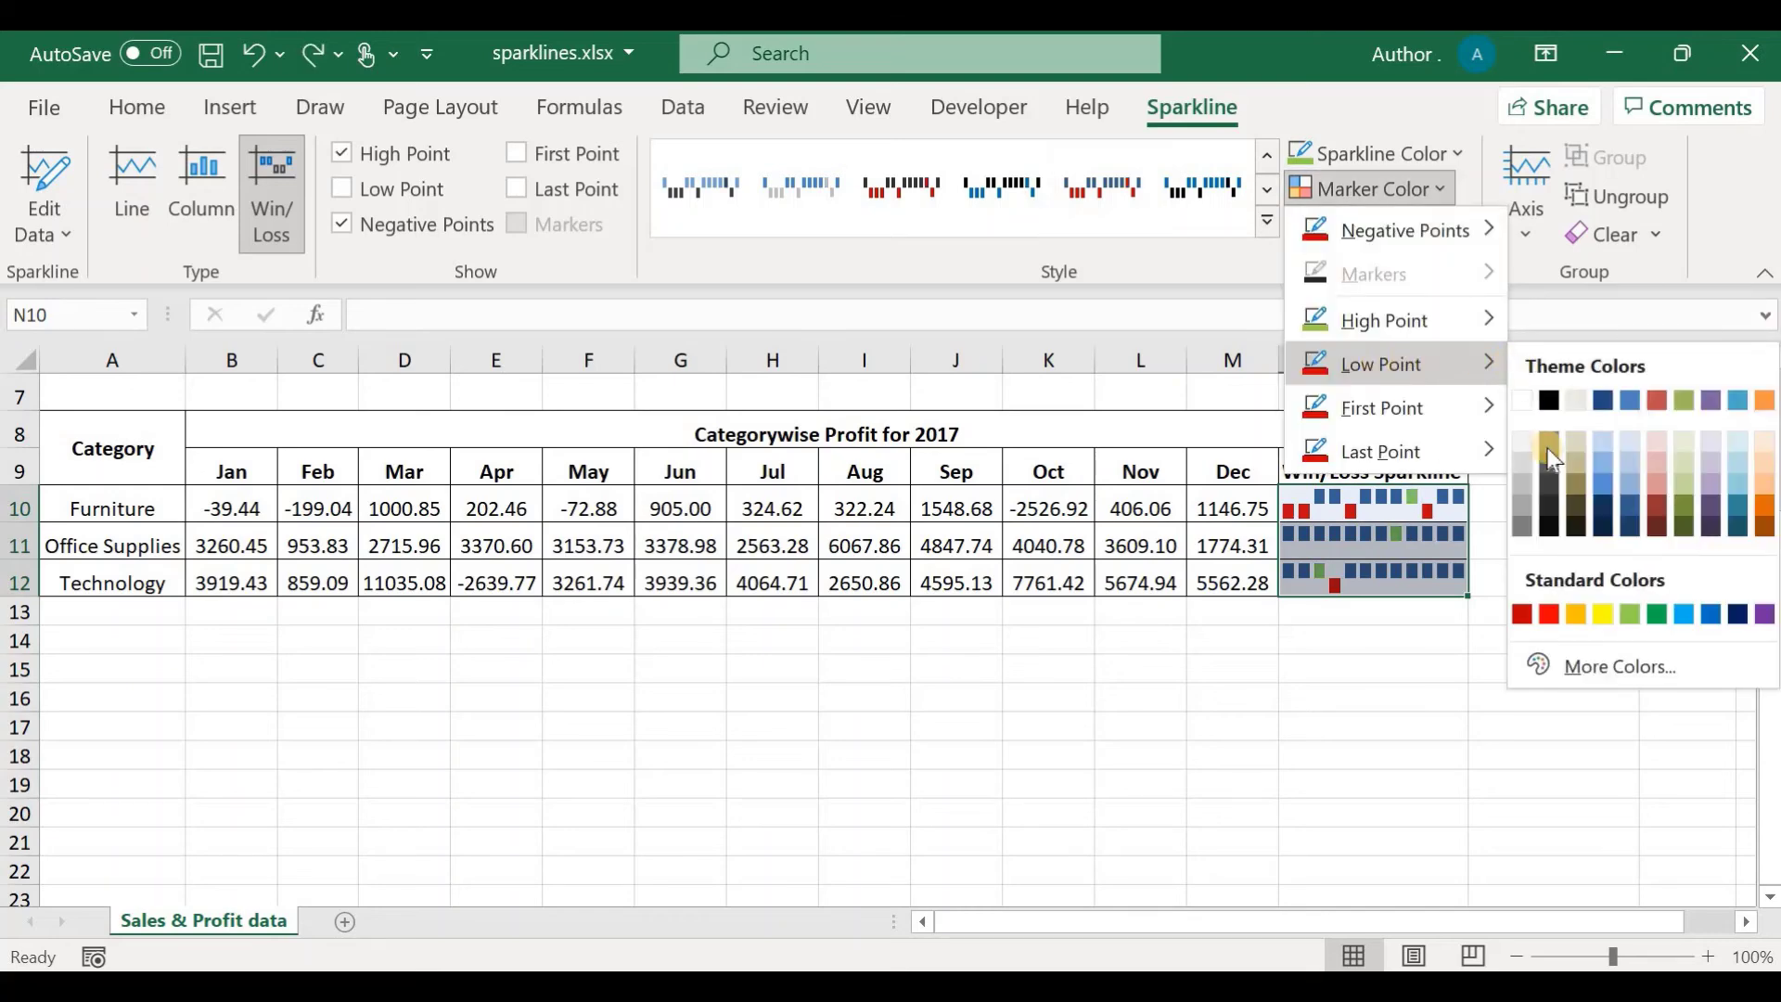
left_click(1603, 612)
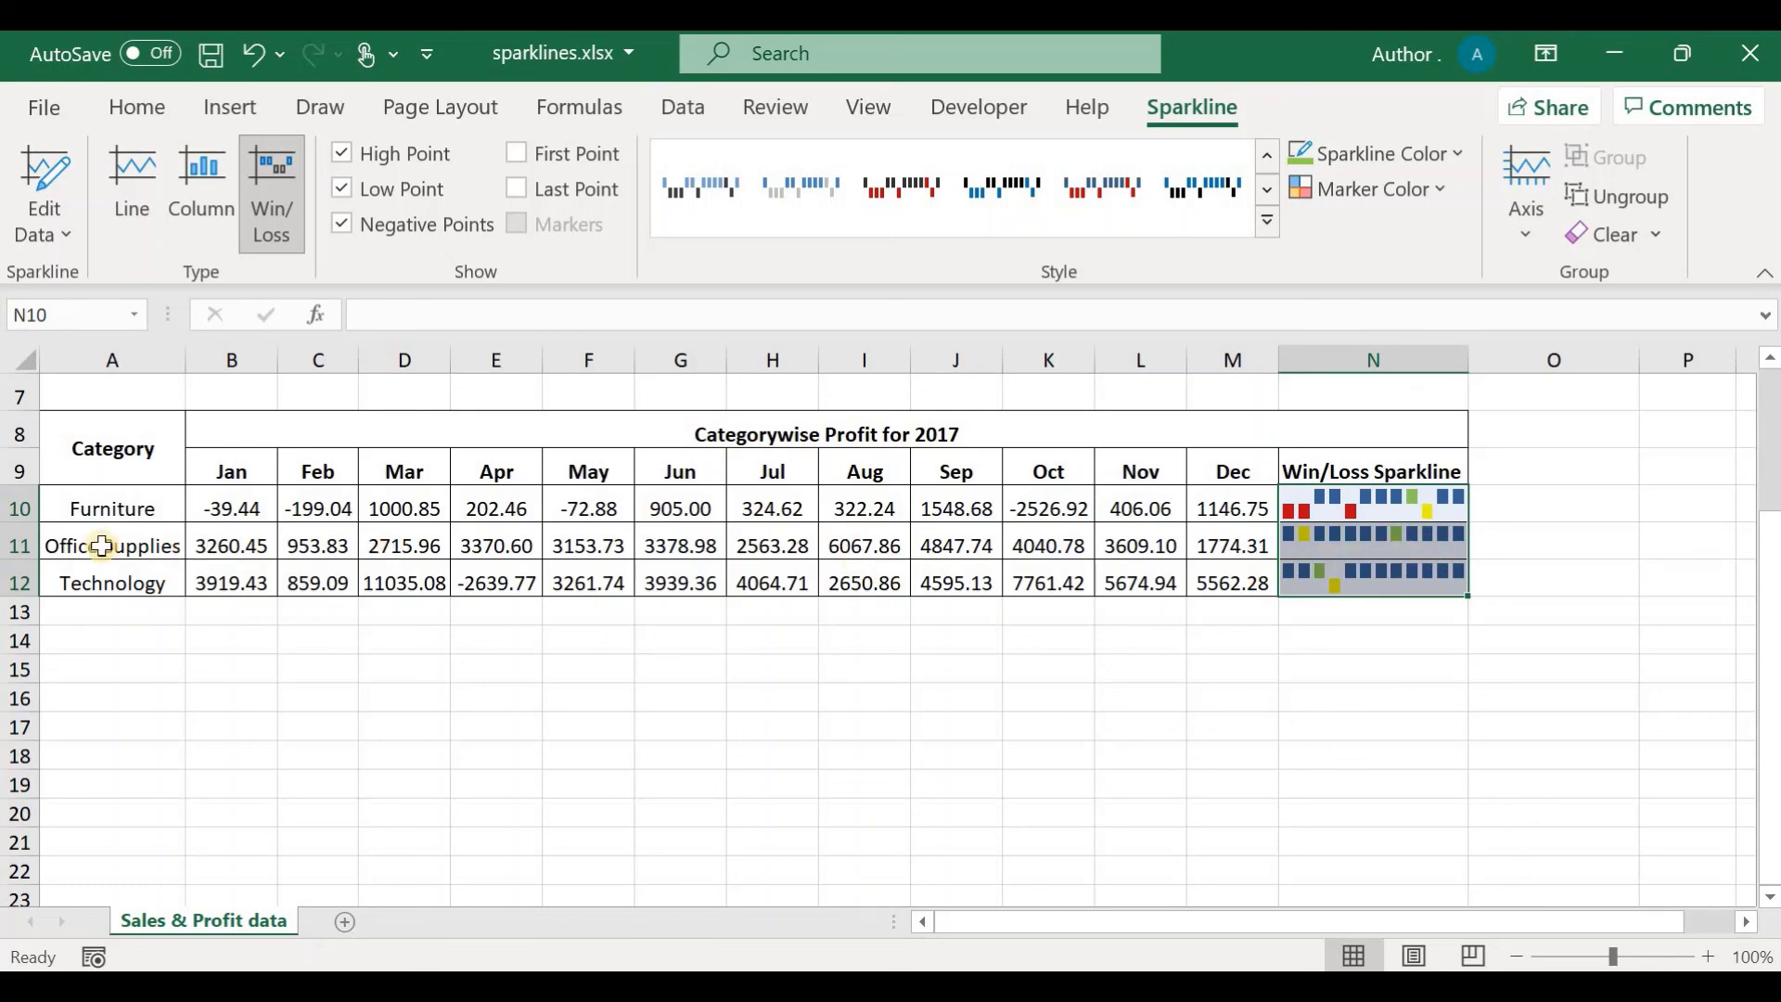
scroll(1333, 548, "up", 2)
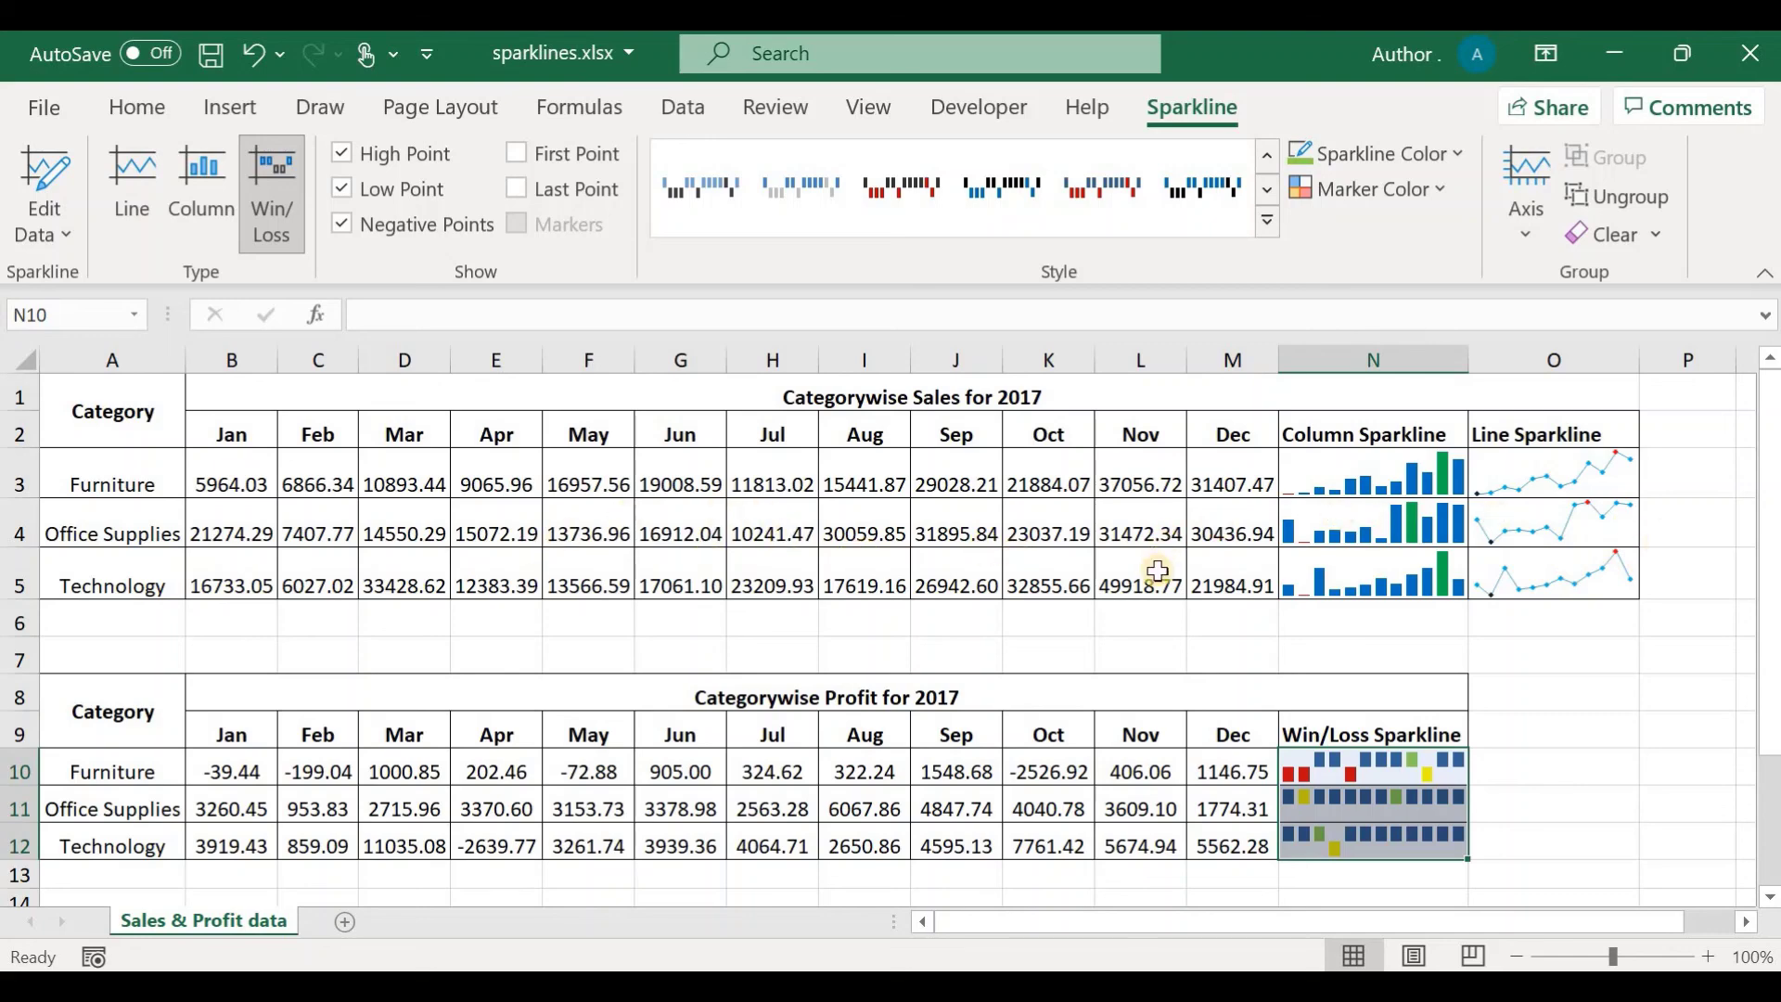
scroll(1157, 570, "down", 2)
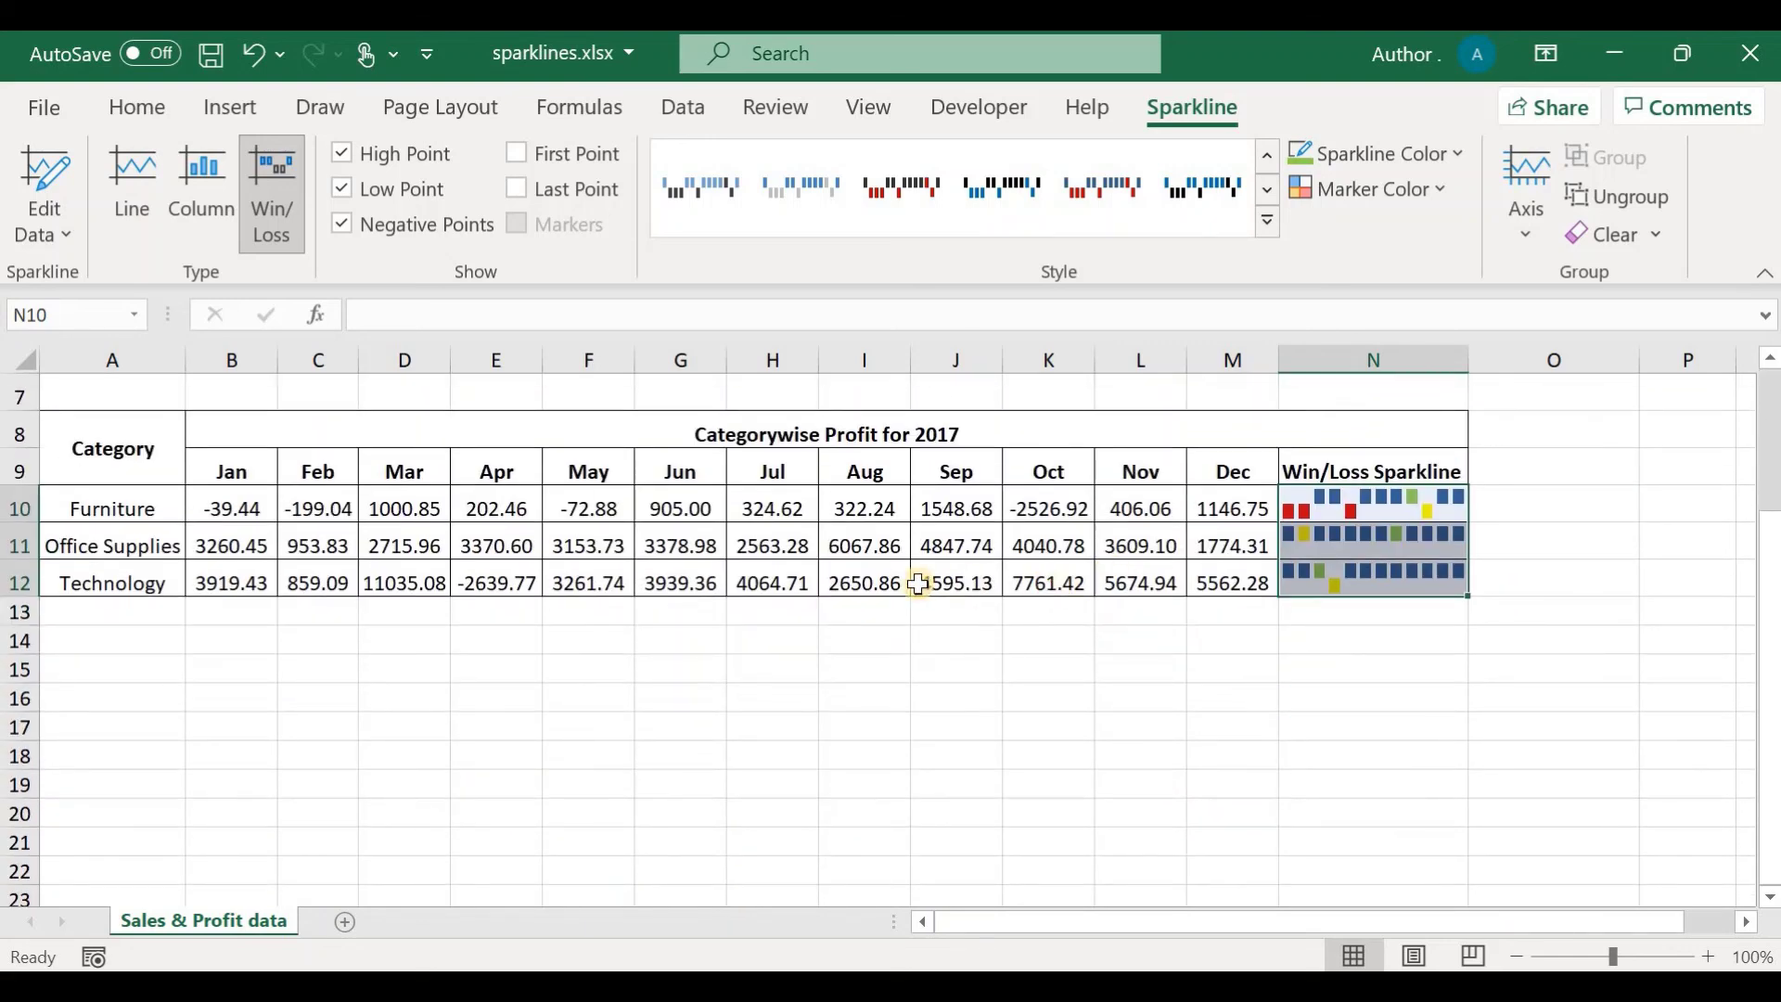